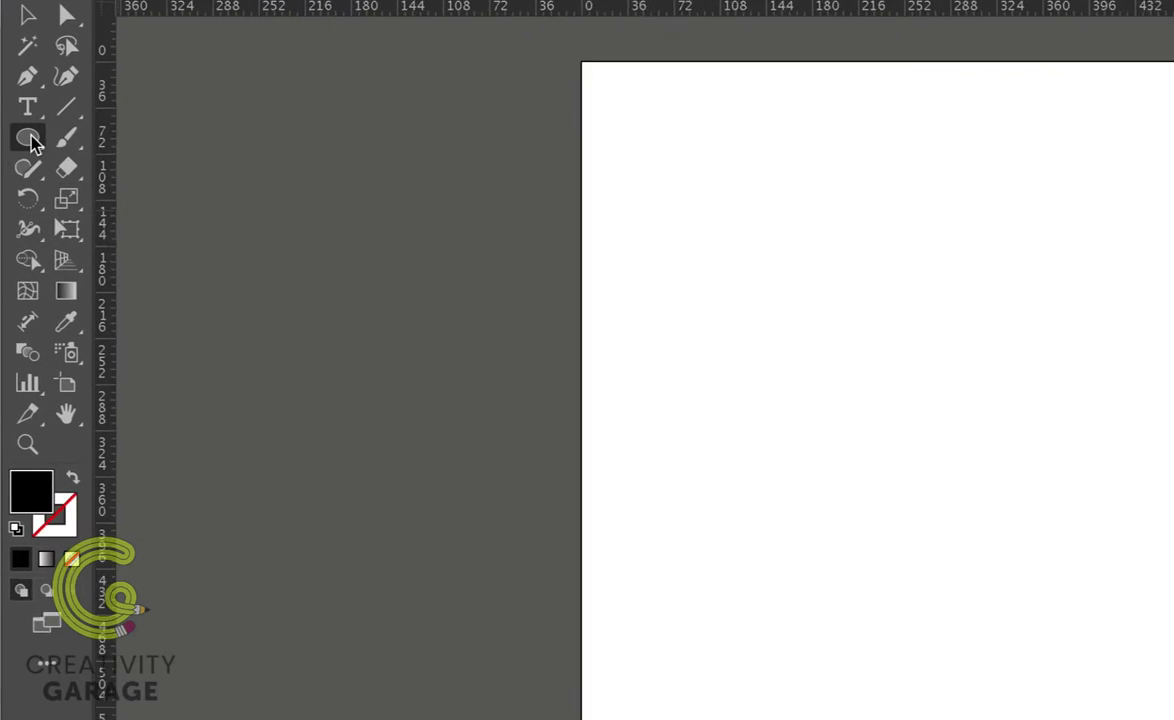
- Draw a large circle in the middle of the artboard with the Ellipse Tool
{"action": "left_click", "coordinate": [16, 158]}
{"action": "left_click", "coordinate": [172, 201]}
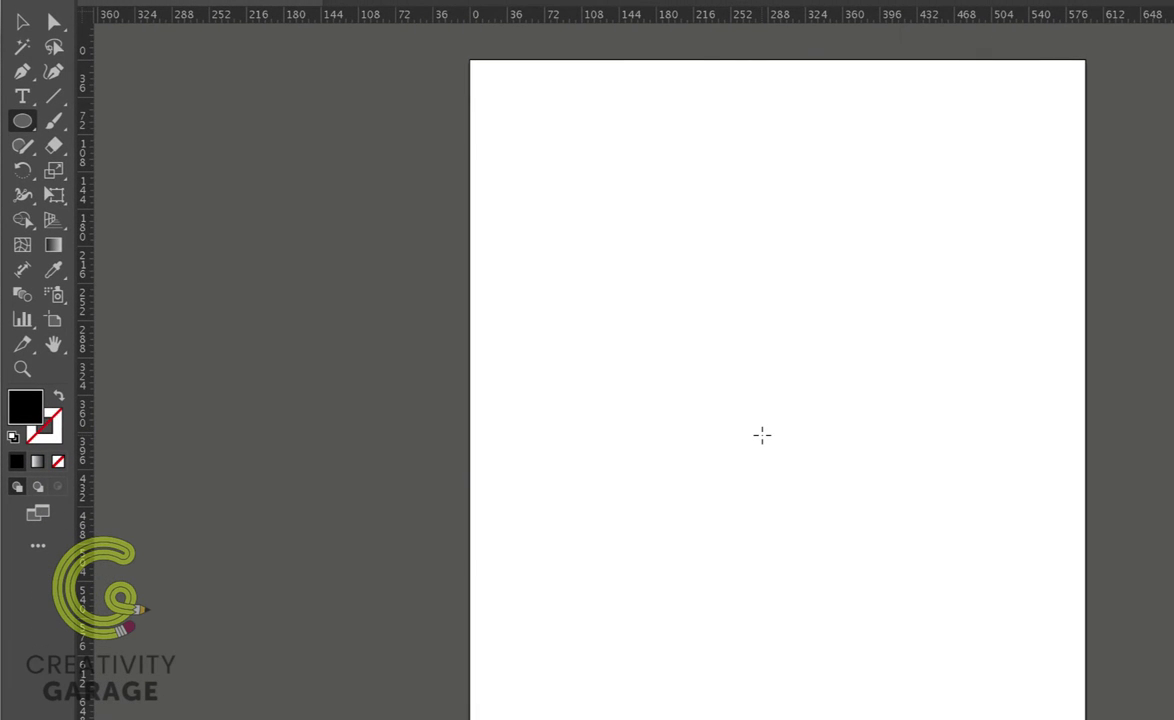
{"action": "left_click_drag", "start_coordinate": [762, 435], "coordinate": [952, 625]}
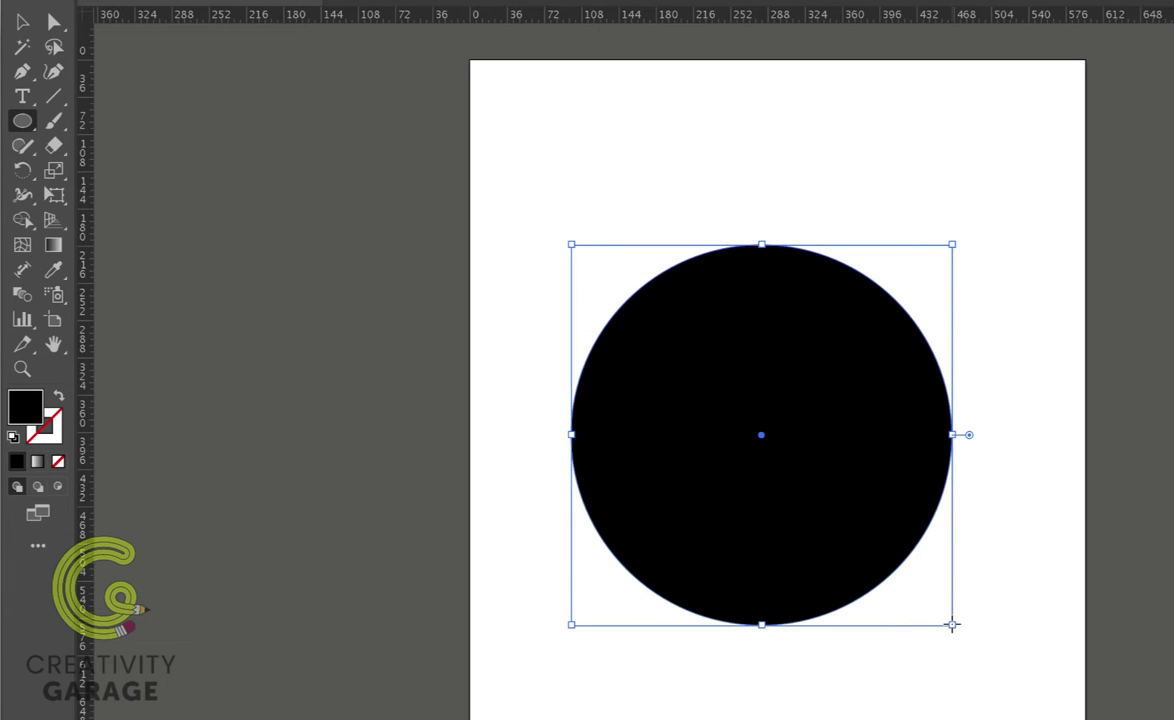
- Reset to default colours and remove the fill, leaving only a black outline
{"action": "key", "text": "d"}
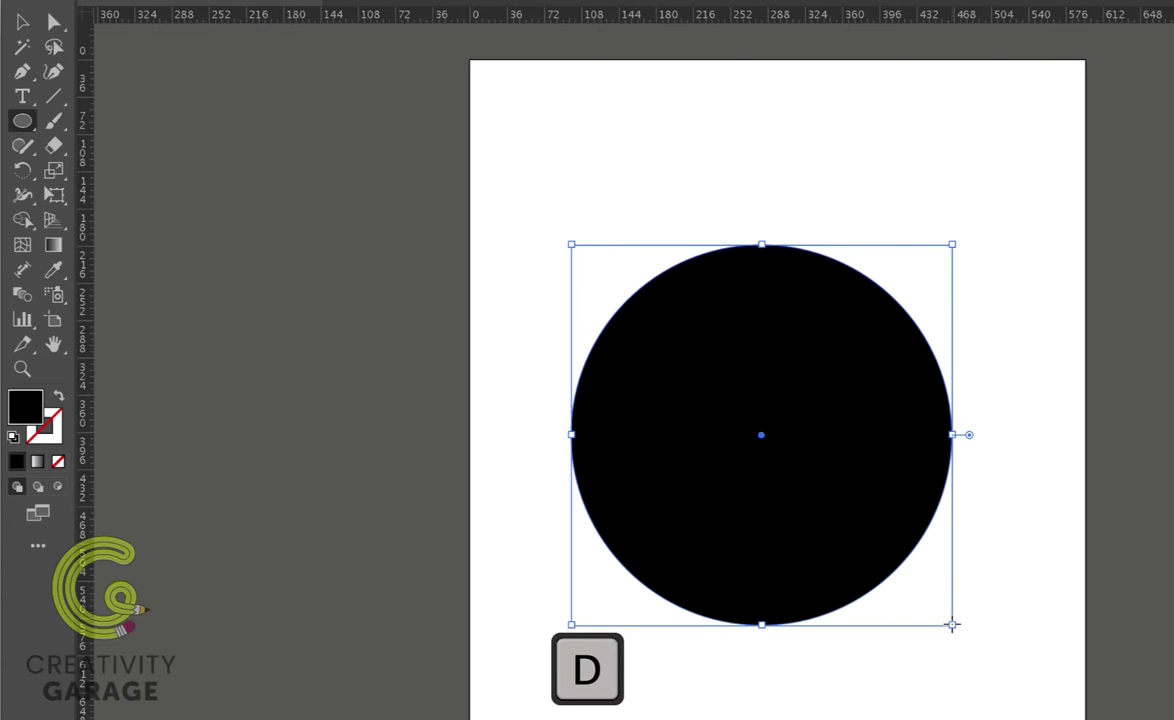
{"action": "key", "text": "d"}
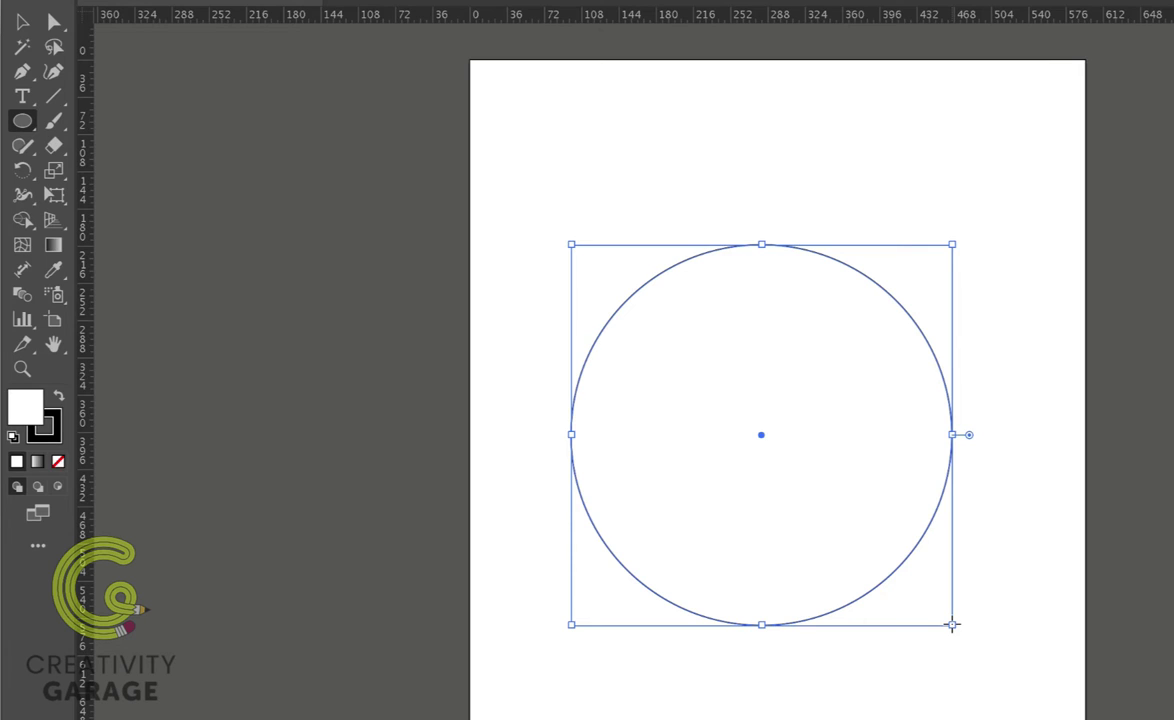
{"action": "key", "text": "slash"}
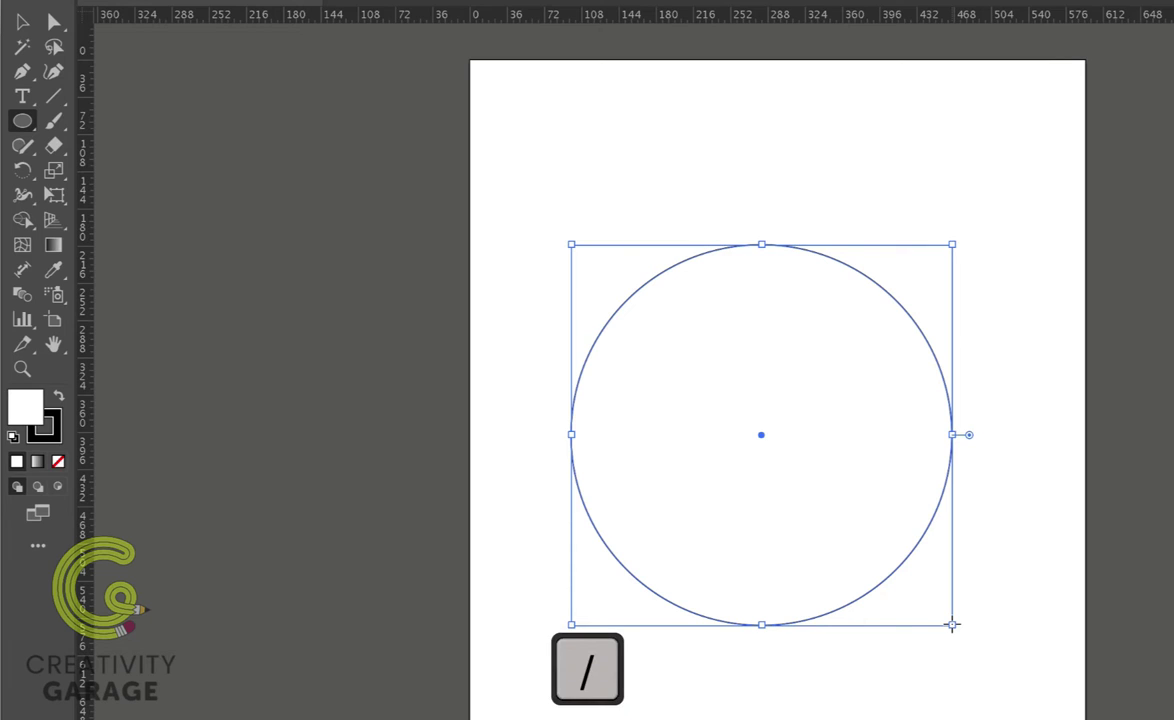
{"action": "key", "text": "slash"}
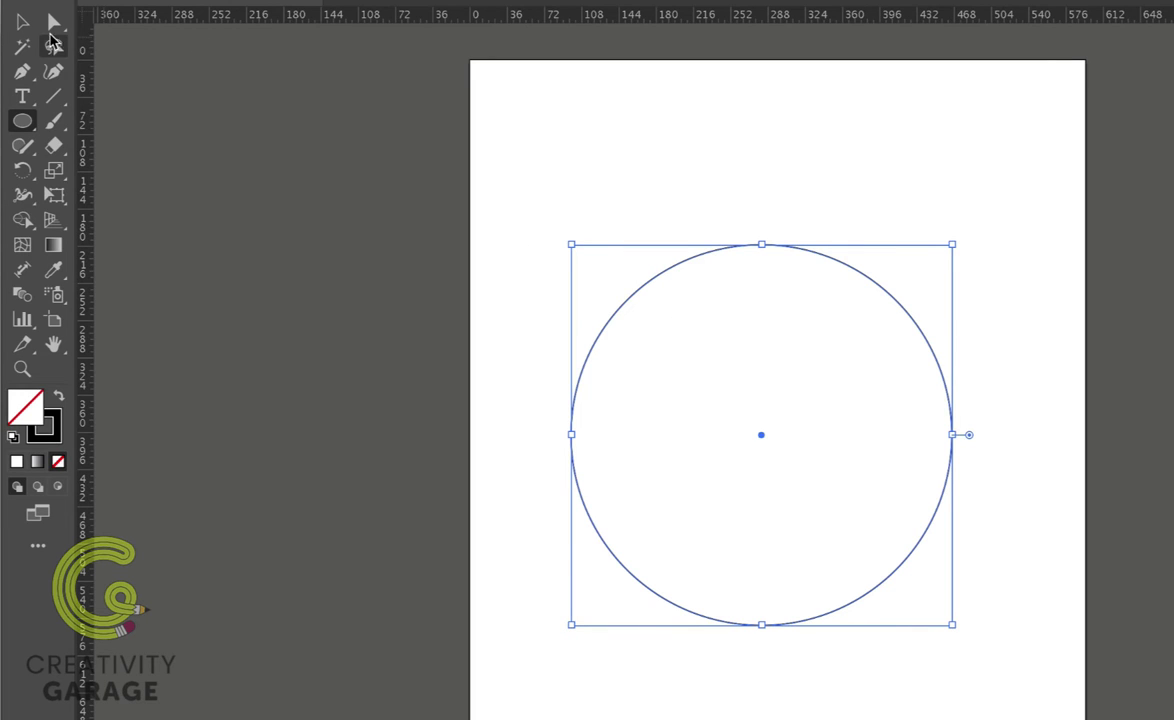
- Copy the circle and paste the copy in place directly over the original
{"action": "left_click", "coordinate": [22, 21]}
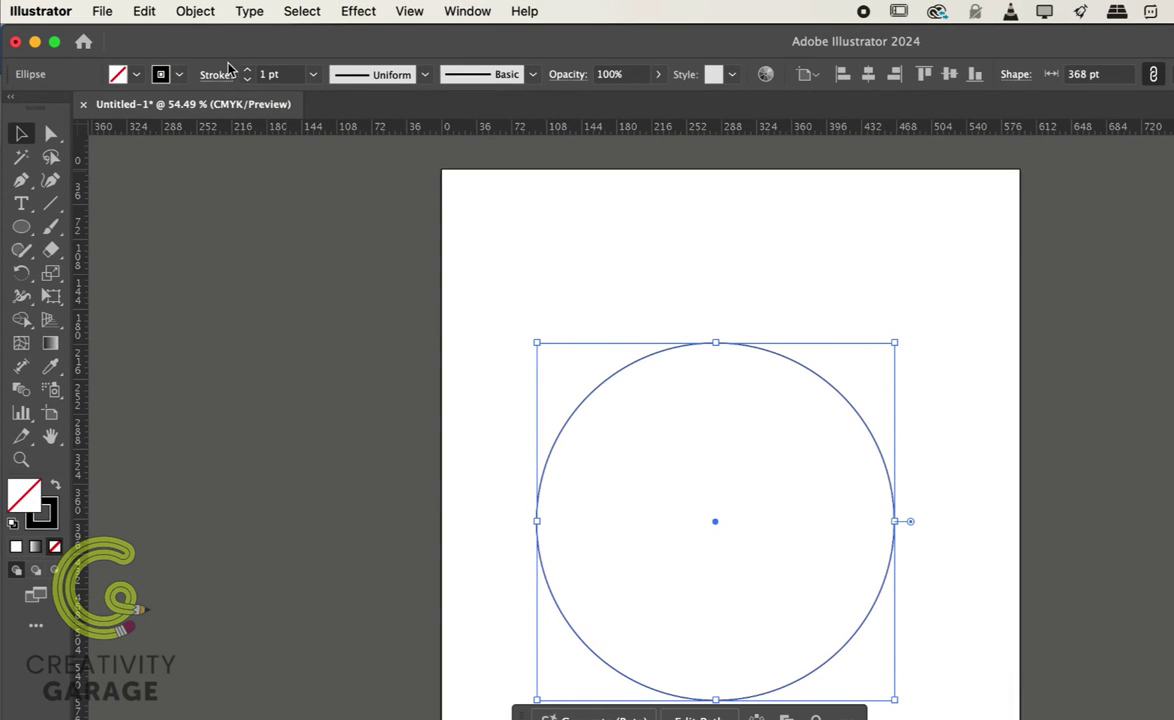
{"action": "left_click", "coordinate": [146, 11]}
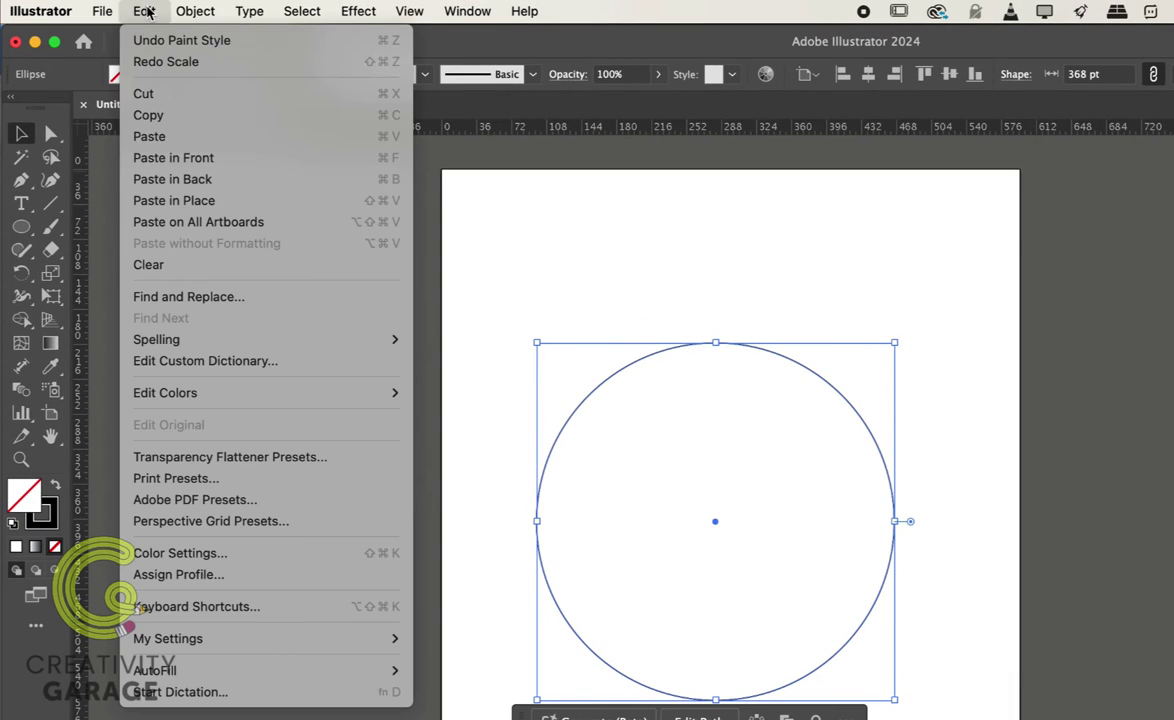
{"action": "left_click", "coordinate": [168, 117]}
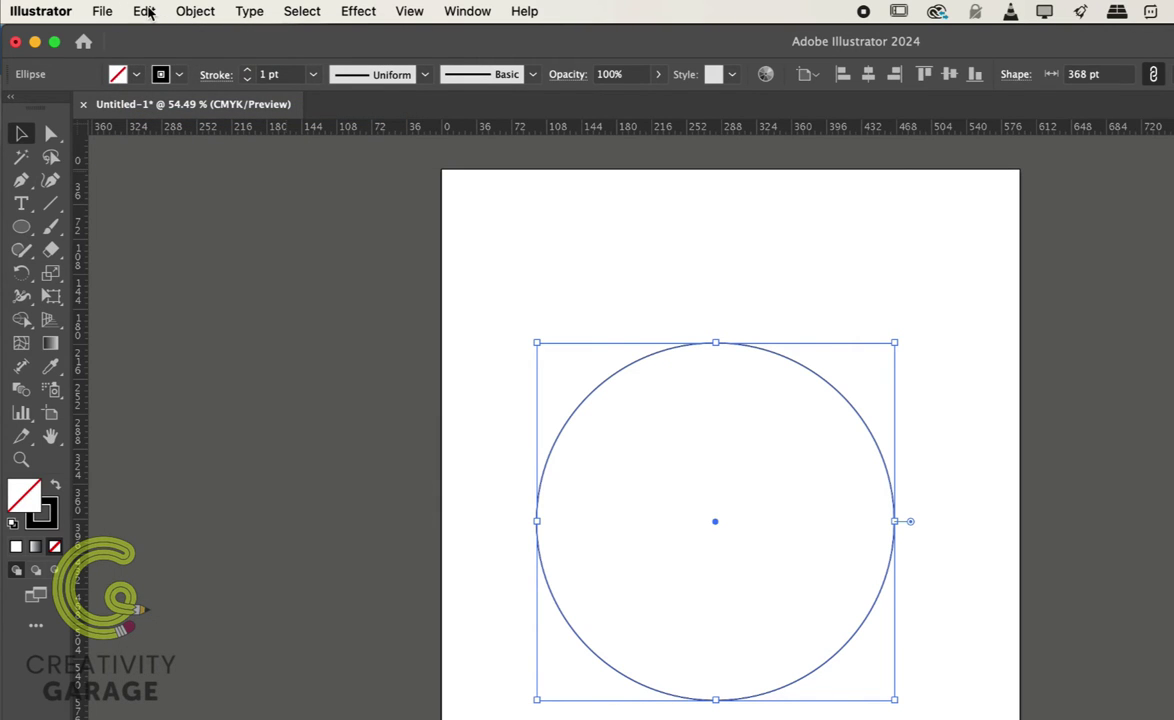
{"action": "left_click", "coordinate": [146, 11]}
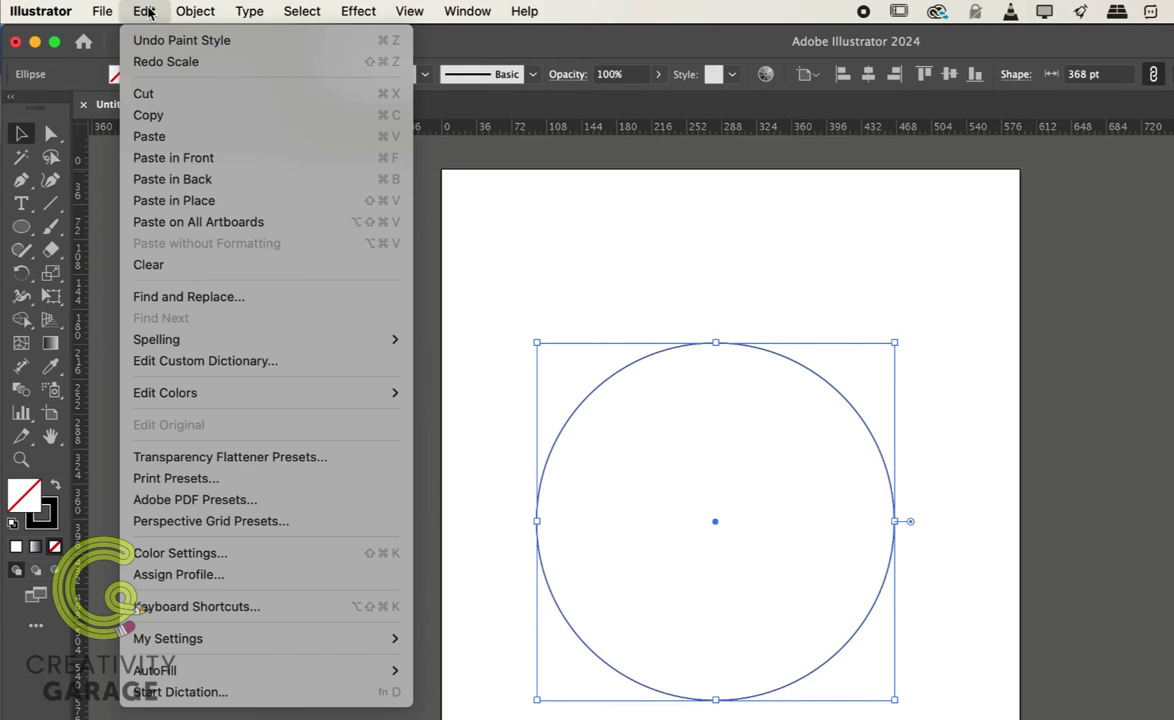
{"action": "left_click", "coordinate": [226, 203]}
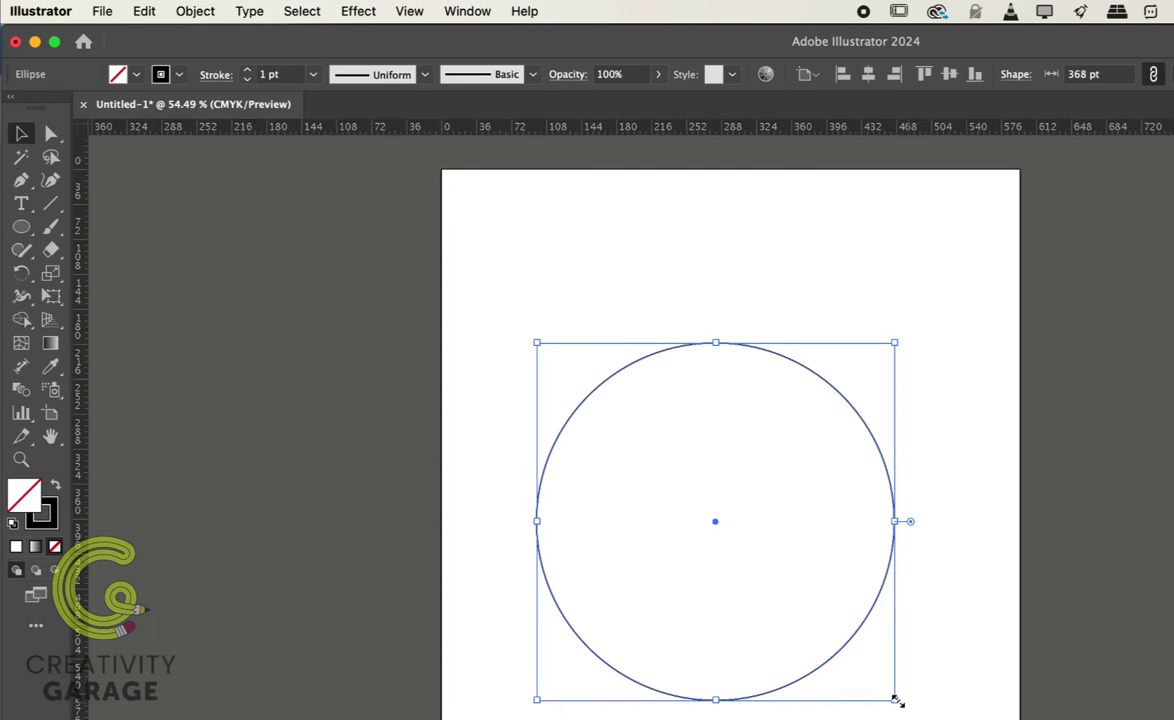
- Scale the copy down to a ~239 pt inner circle and eyedrop the outer circle's 1 pt outline onto it
{"action": "mouse_move", "coordinate": [896, 701]}
{"action": "left_mouse_down"}
{"action": "mouse_move", "coordinate": [820, 651]}
{"action": "mouse_move", "coordinate": [833, 657]}
{"action": "left_mouse_up"}
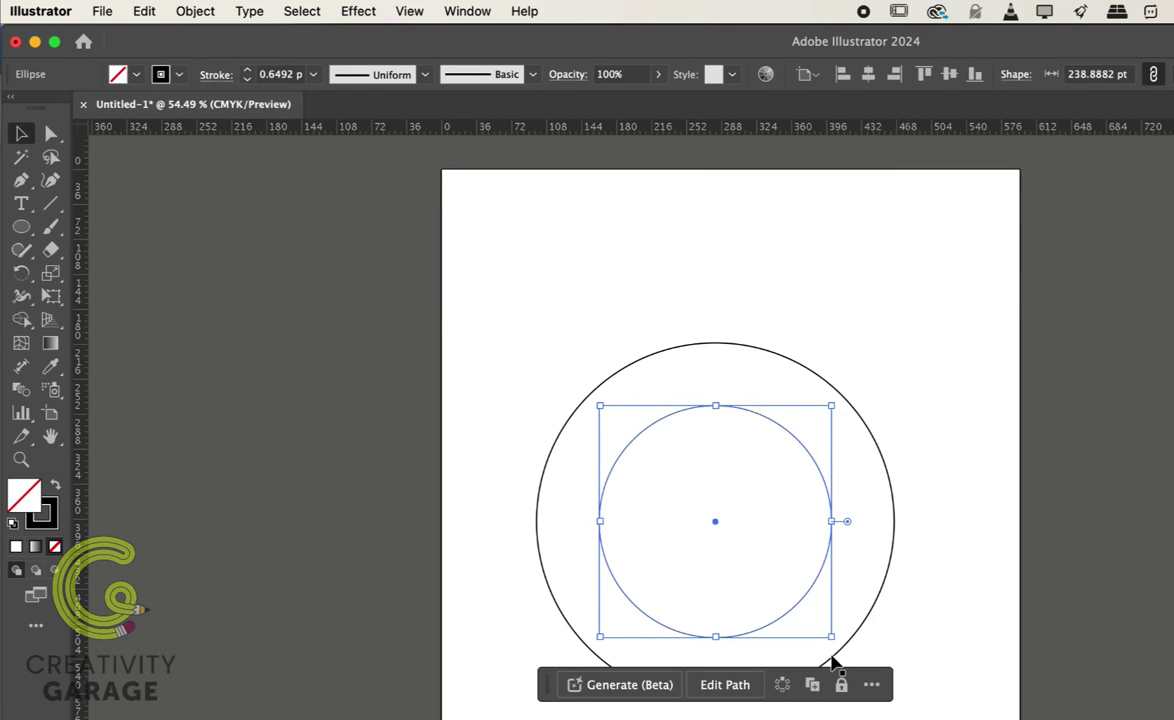
{"action": "left_click", "coordinate": [951, 353]}
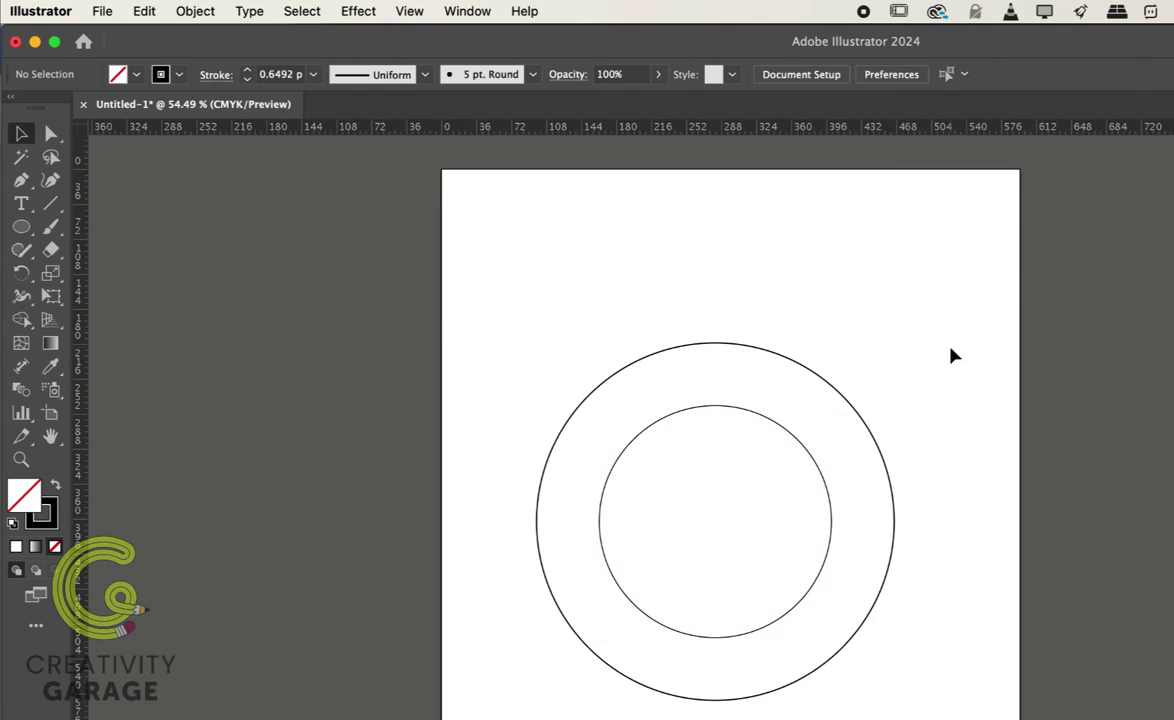
{"action": "left_click", "coordinate": [815, 470]}
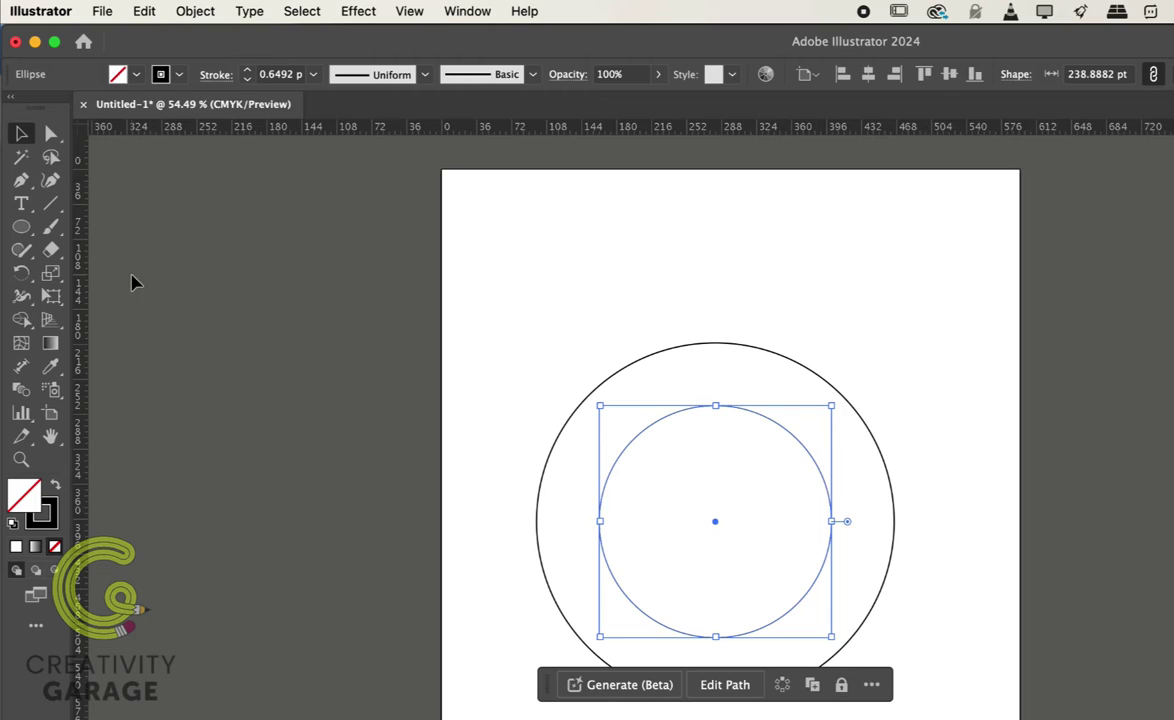
{"action": "left_click_drag", "start_coordinate": [52, 367], "coordinate": [152, 376]}
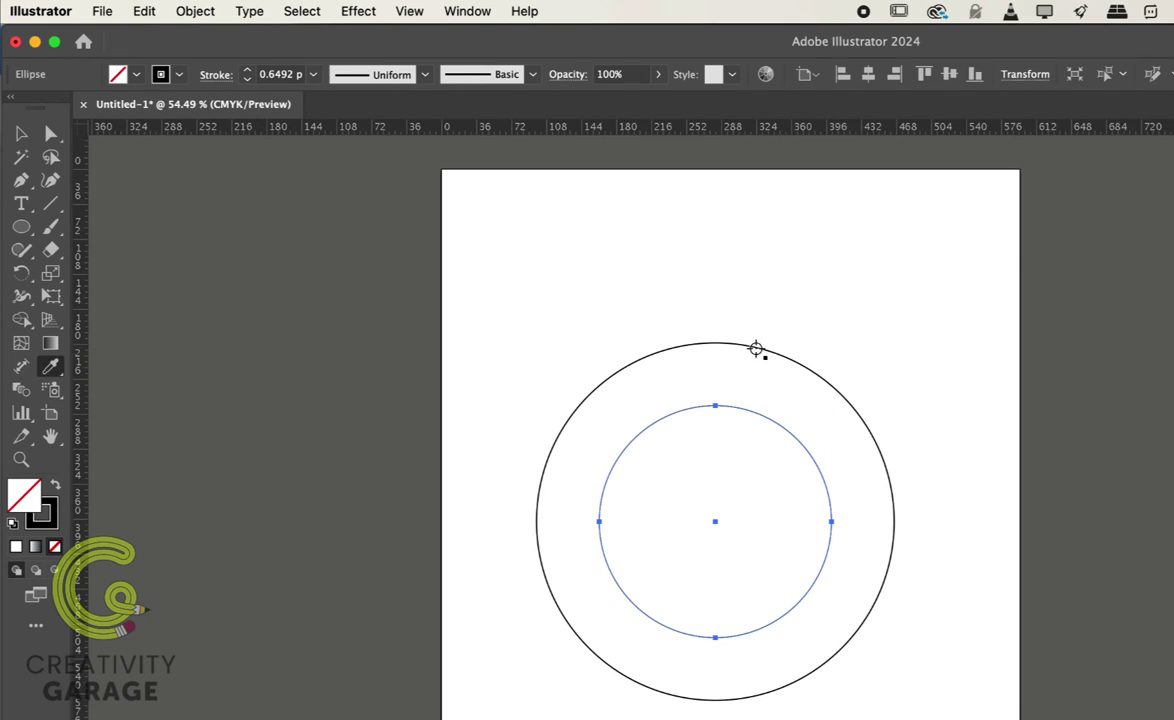
{"action": "left_click", "coordinate": [758, 348]}
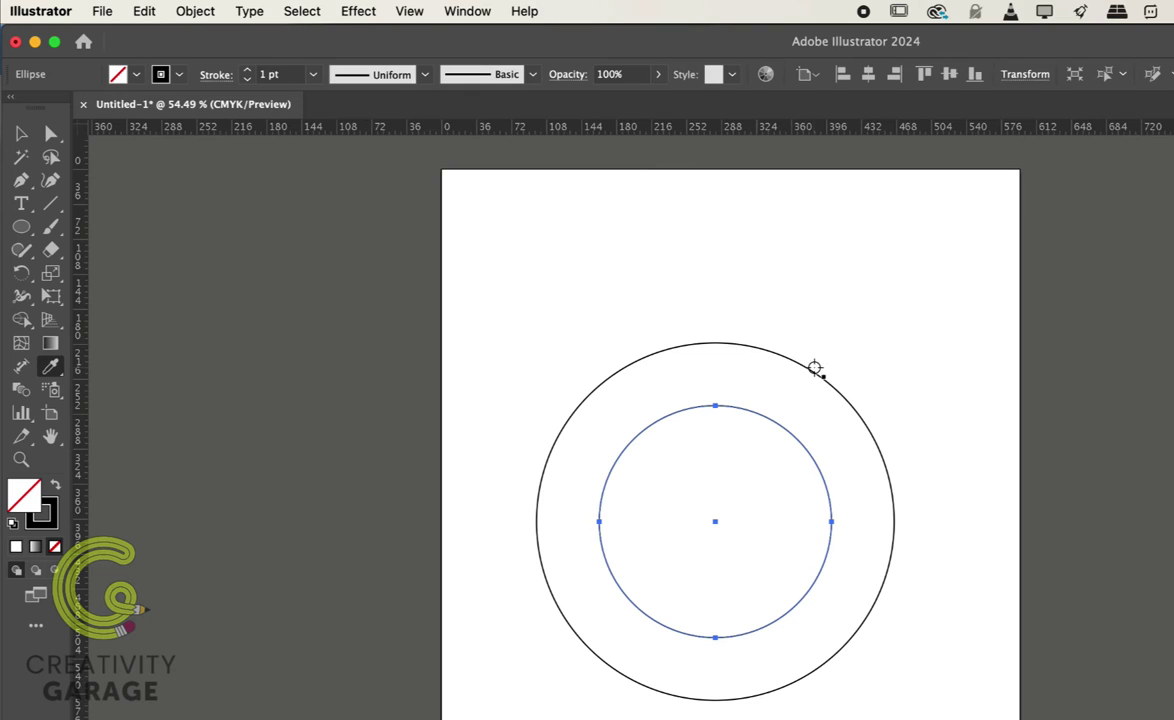
{"action": "key", "text": "v"}
{"action": "left_click", "coordinate": [306, 323]}
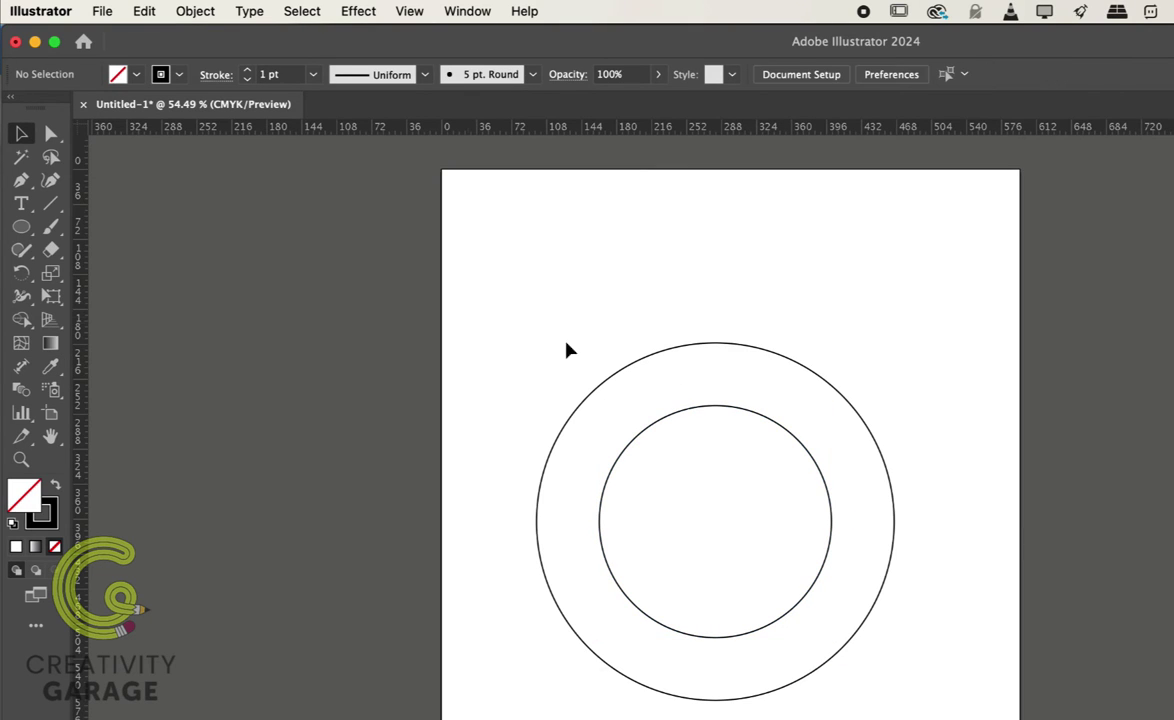
- Change Blend Options spacing from 250 to 1 Specified Step
{"action": "left_click", "coordinate": [201, 9]}
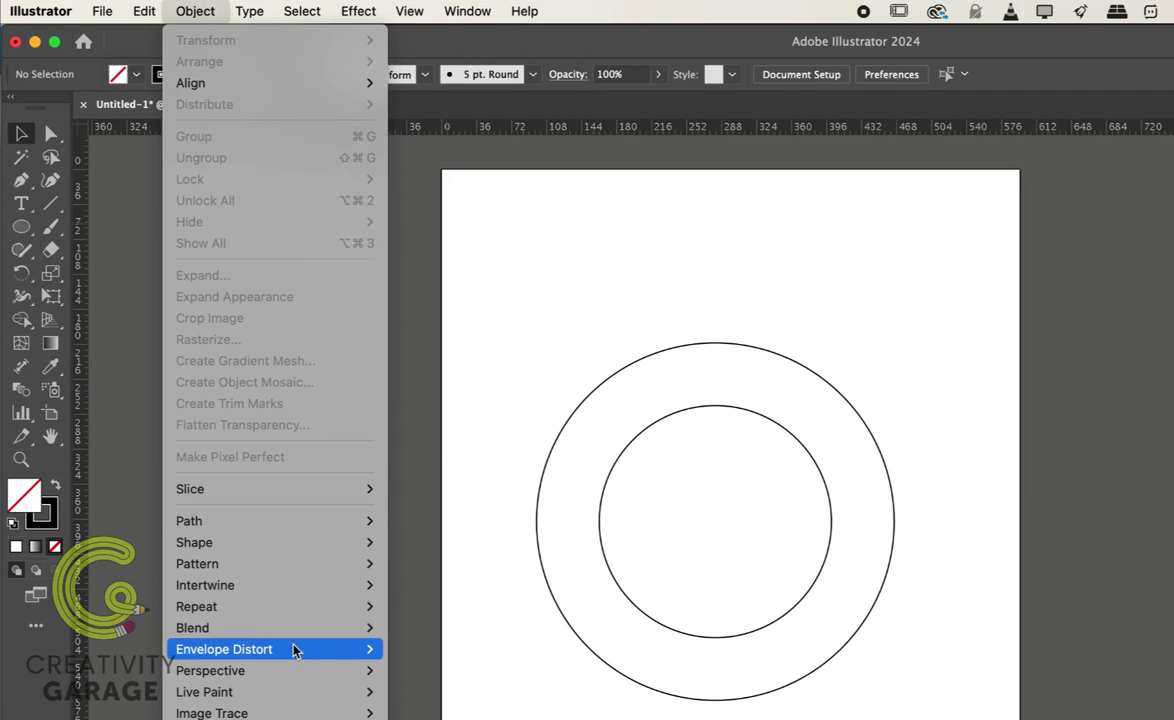
{"action": "mouse_move", "coordinate": [294, 633]}
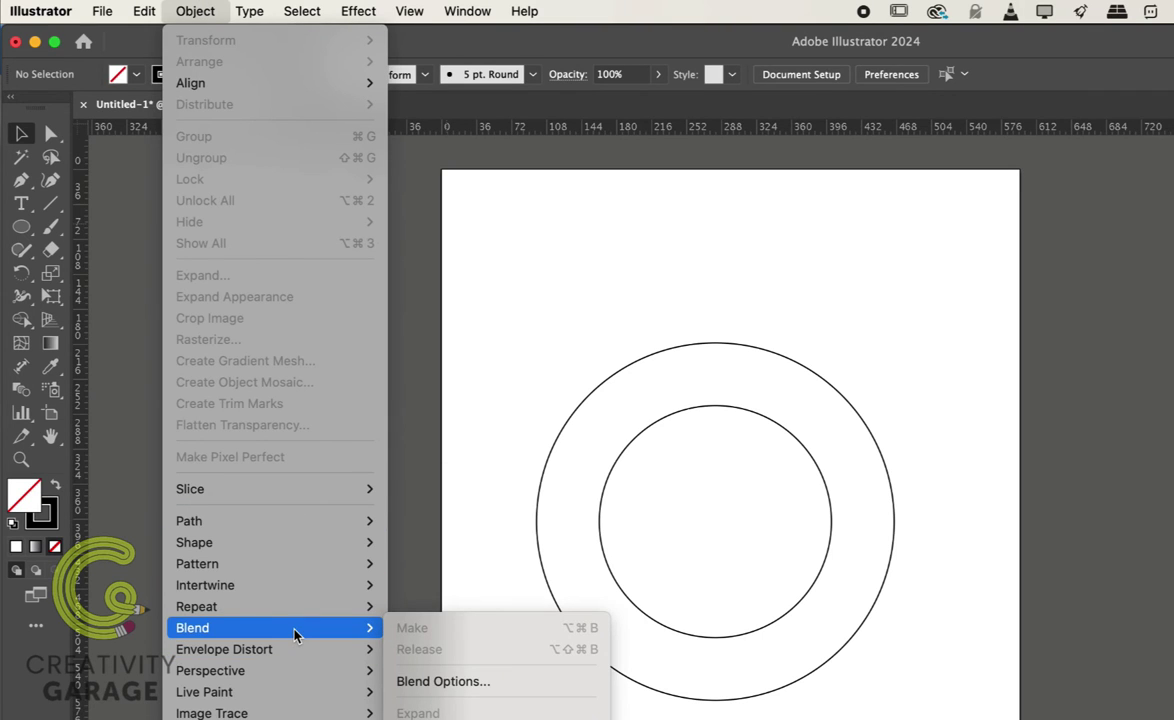
{"action": "left_click", "coordinate": [453, 681]}
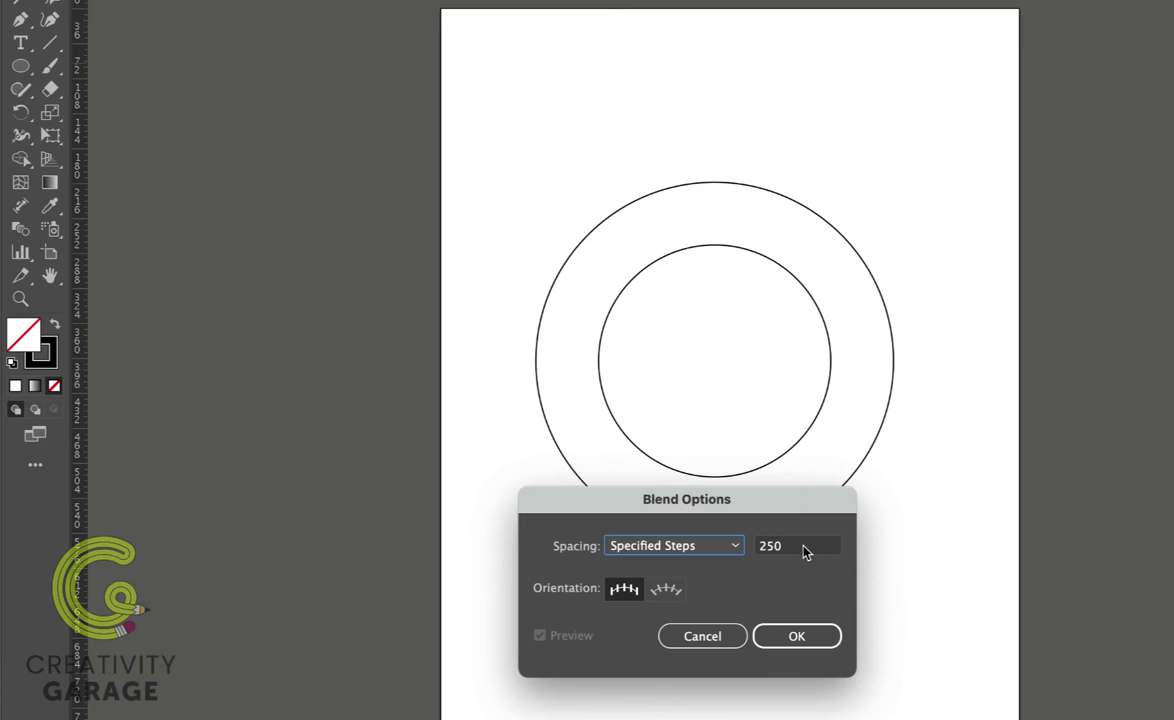
{"action": "left_click_drag", "start_coordinate": [807, 550], "coordinate": [760, 545]}
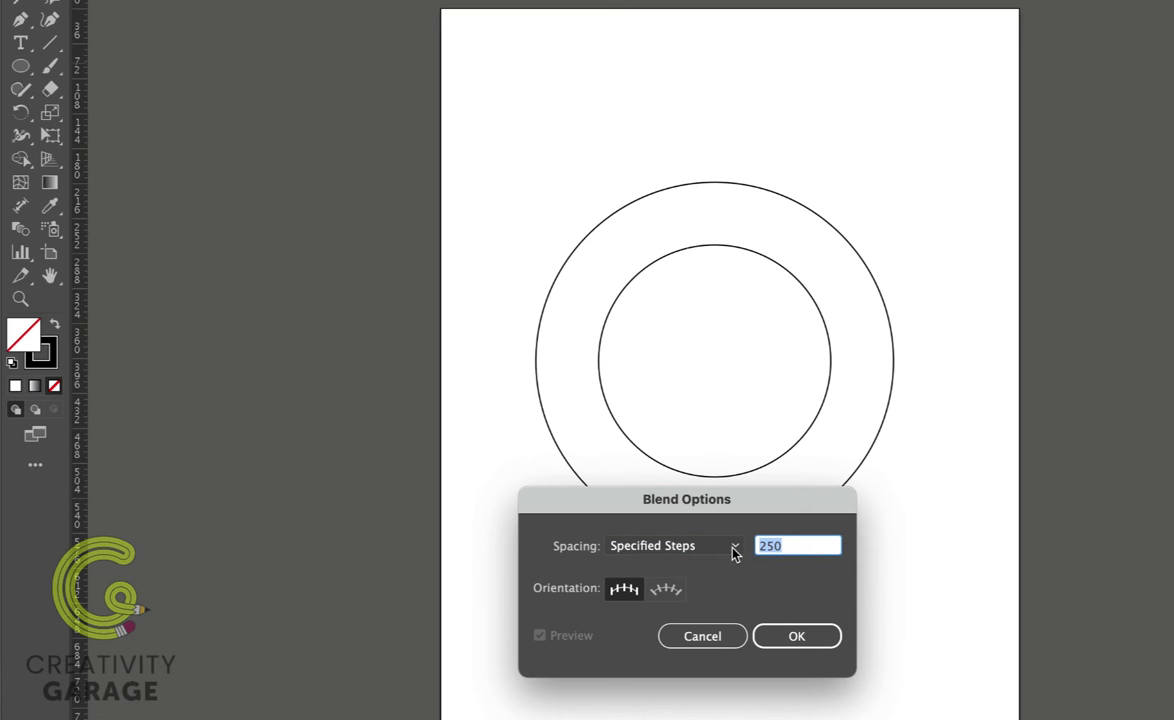
{"action": "type", "text": "1"}
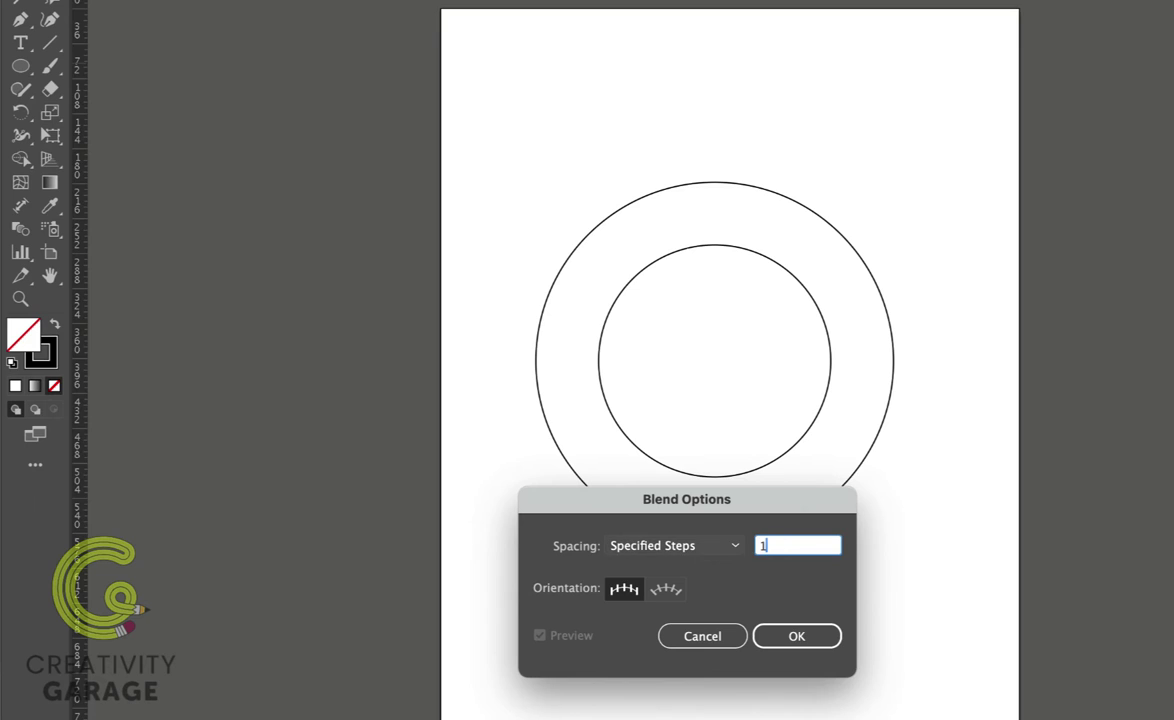
{"action": "left_click", "coordinate": [796, 637]}
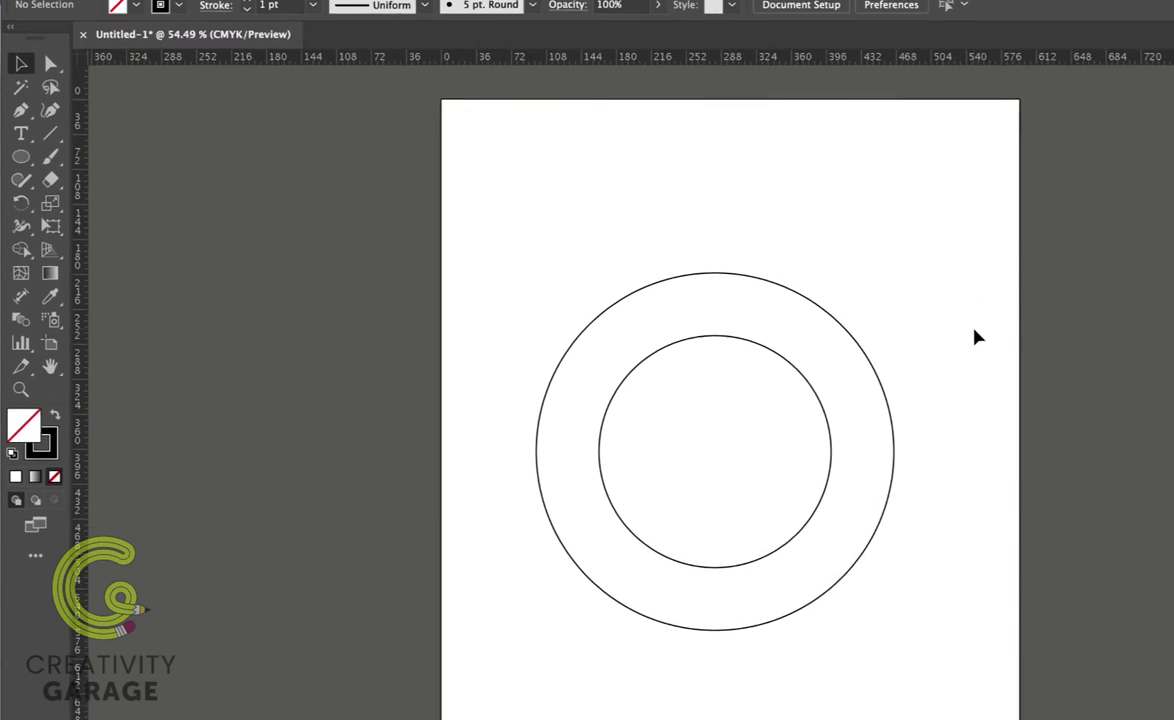
- Select both circles and make a blend, adding one circle midway between them
{"action": "left_click_drag", "start_coordinate": [976, 345], "coordinate": [699, 454]}
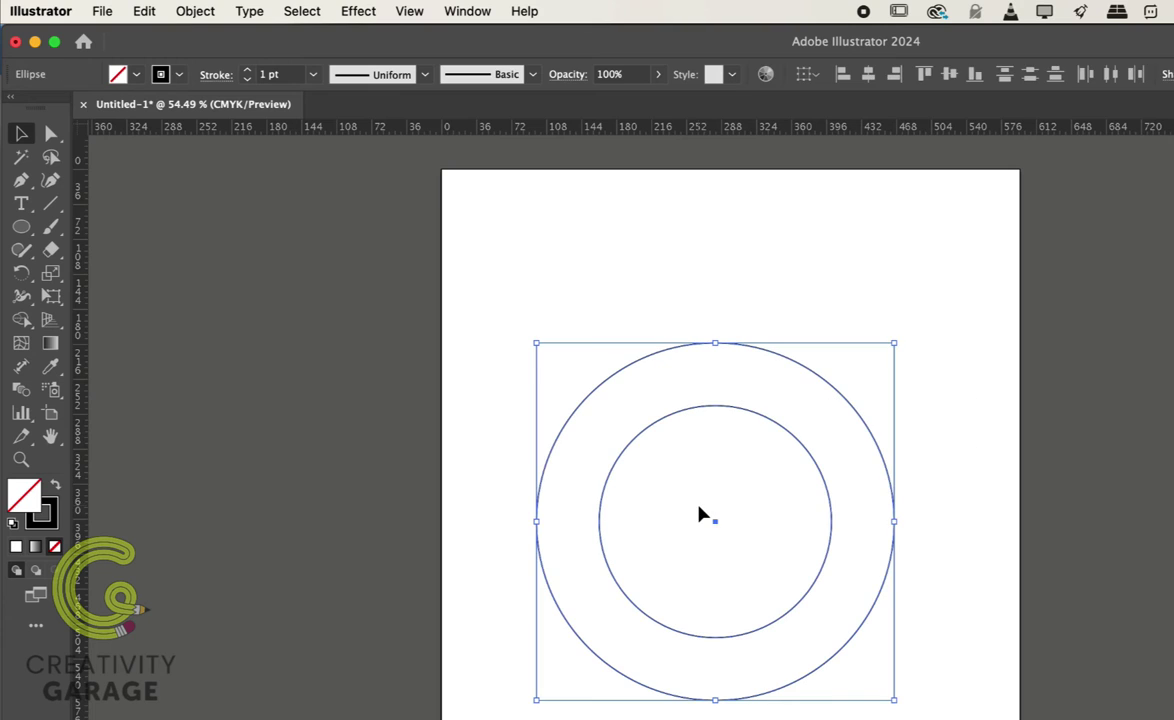
{"action": "left_click", "coordinate": [195, 11]}
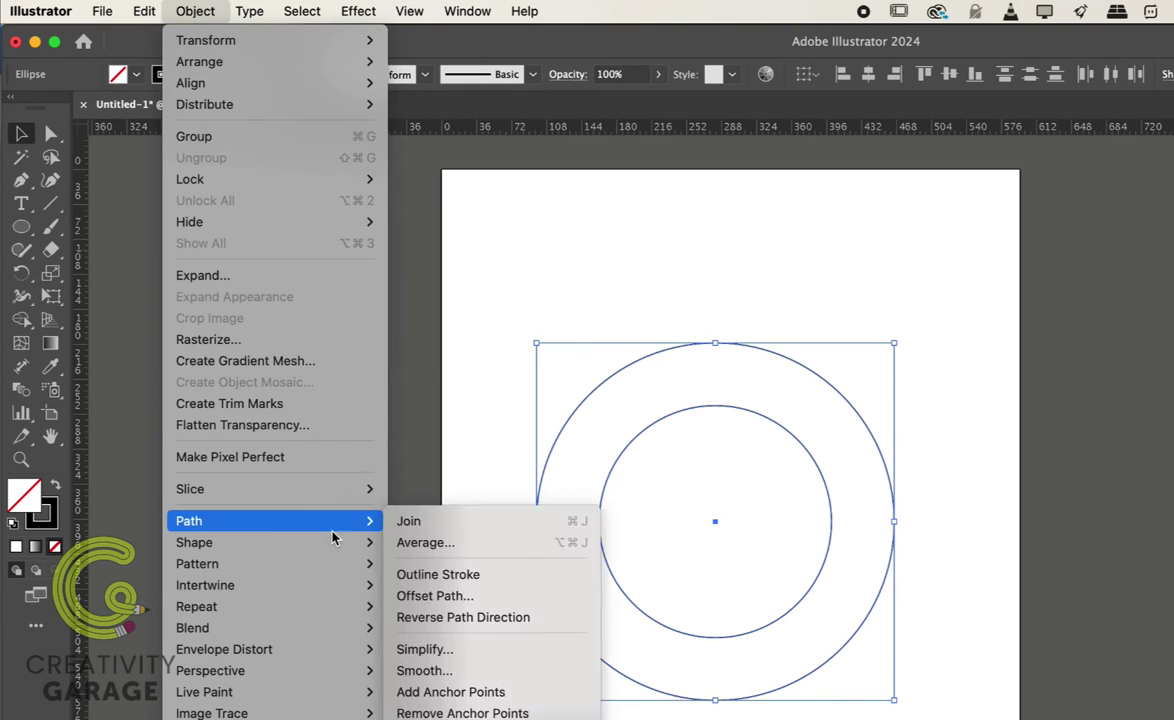
{"action": "mouse_move", "coordinate": [305, 640]}
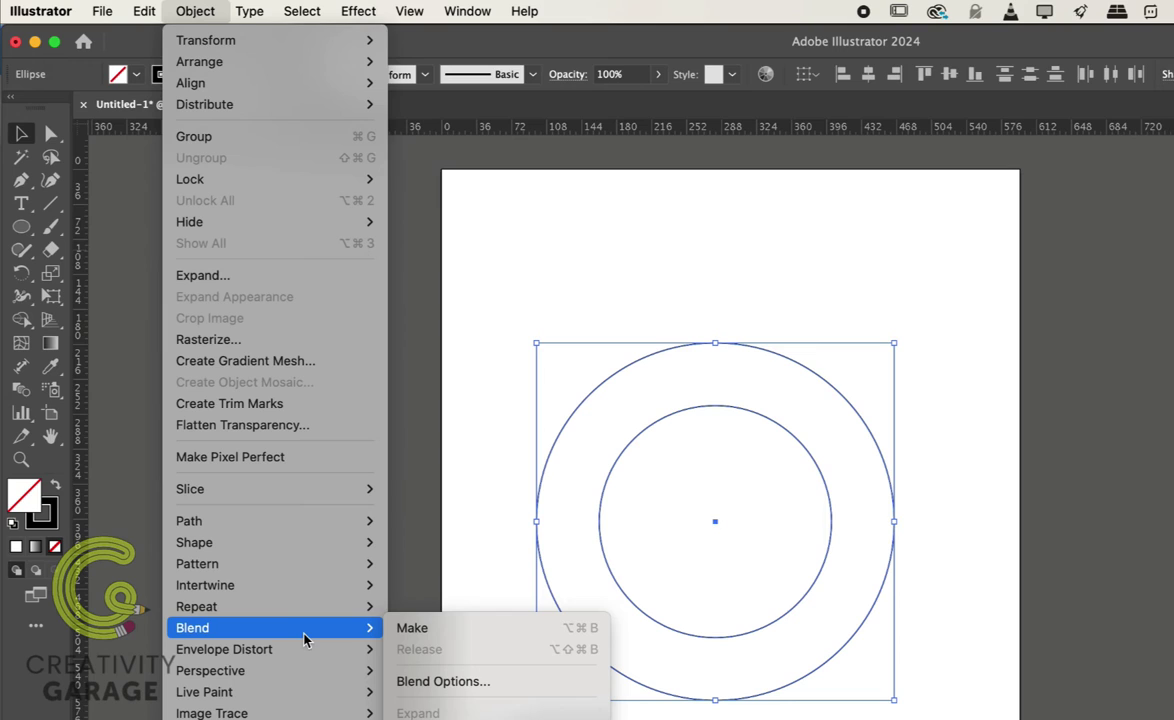
{"action": "left_click", "coordinate": [403, 630]}
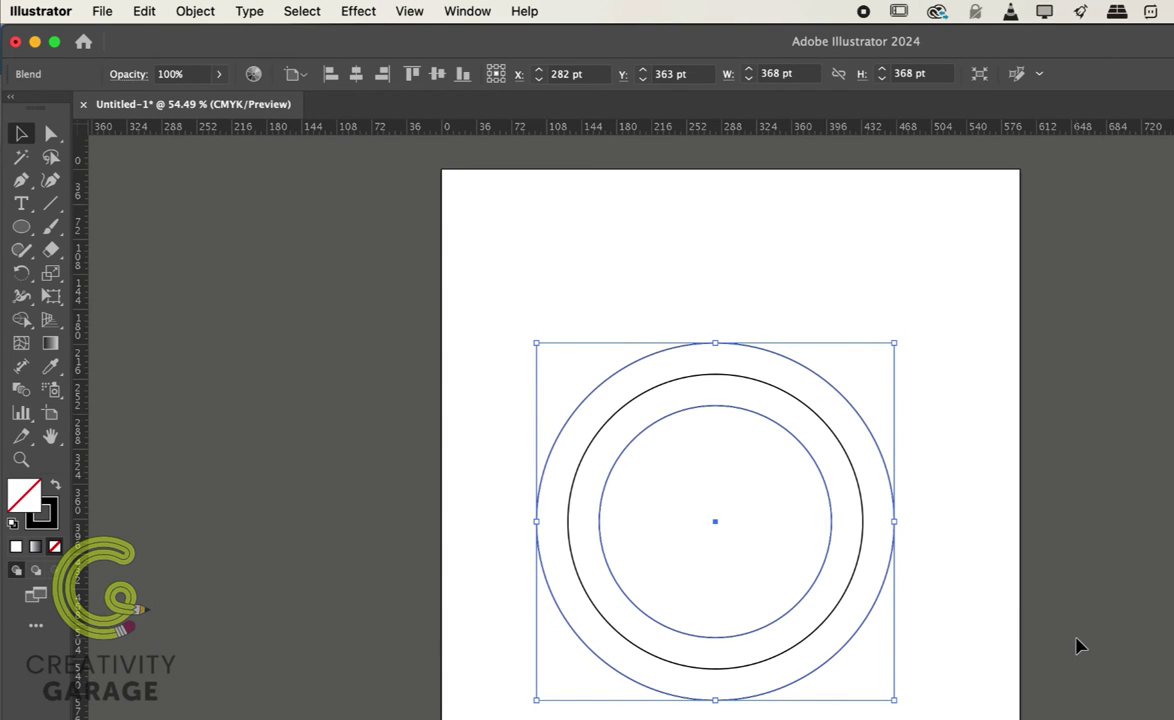
{"action": "left_click", "coordinate": [1077, 640]}
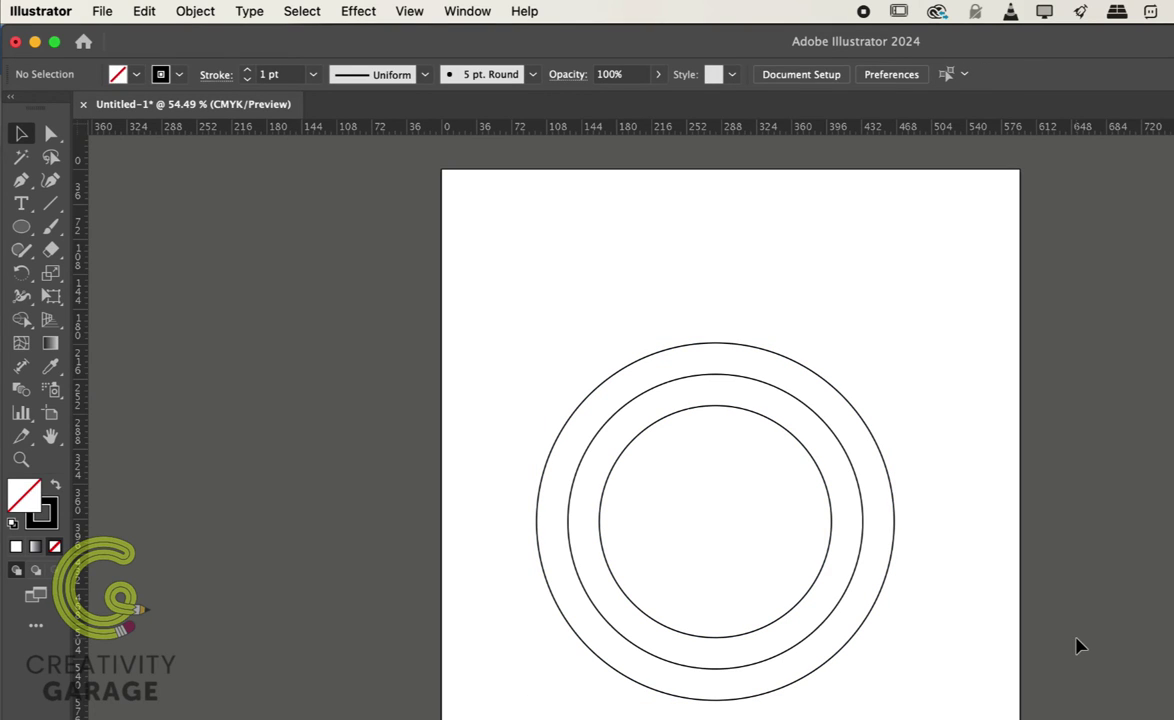
- Expand the blend with Object, Fill and Stroke into three separate circle paths
{"action": "left_click", "coordinate": [881, 603]}
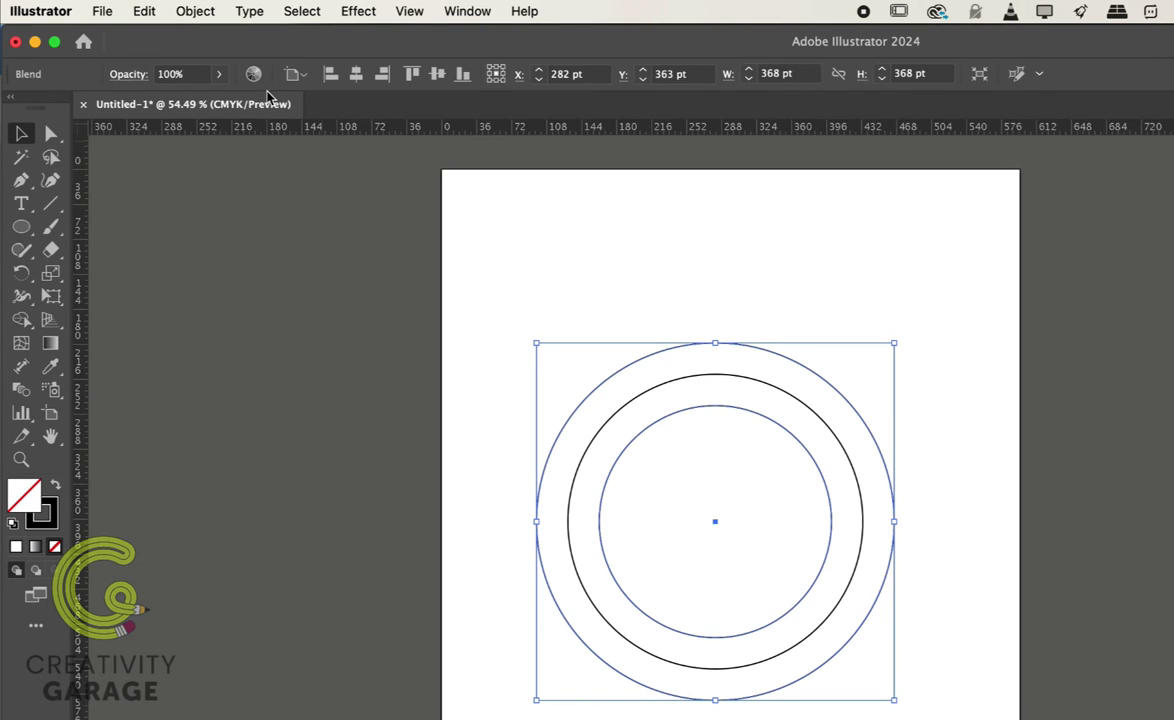
{"action": "left_click", "coordinate": [196, 11]}
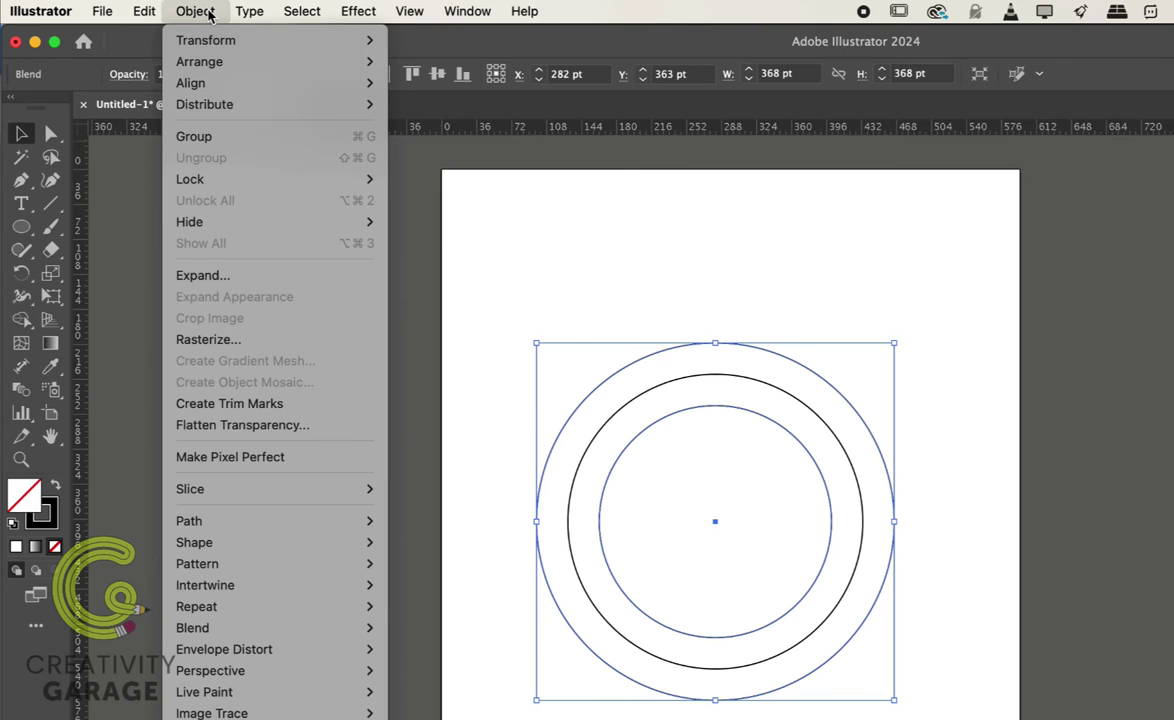
{"action": "left_click", "coordinate": [207, 280]}
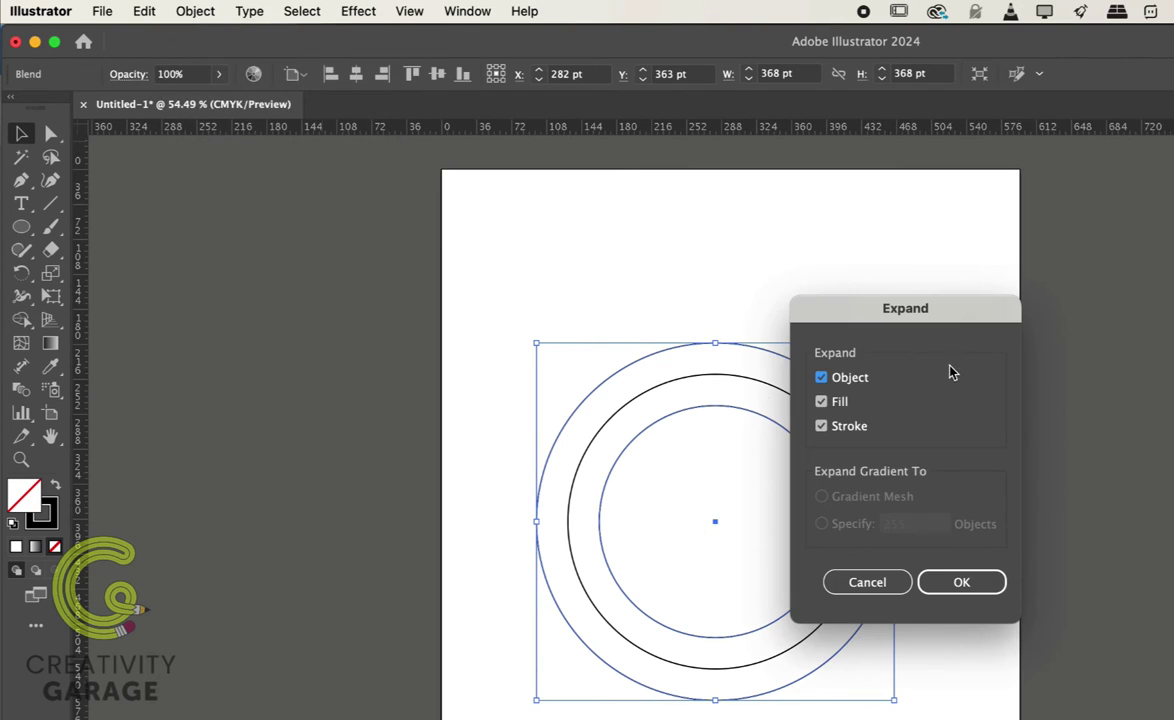
{"action": "left_click", "coordinate": [962, 590]}
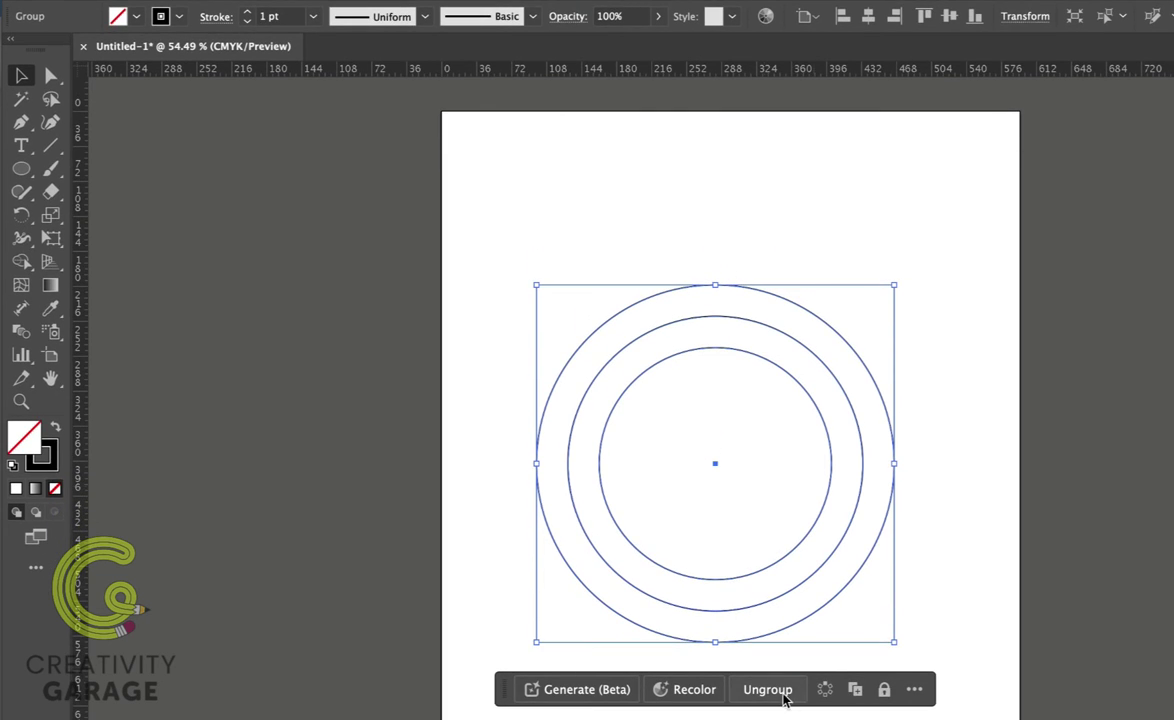
- Ungroup the three circles and check that each one selects on its own
{"action": "left_click", "coordinate": [778, 692]}
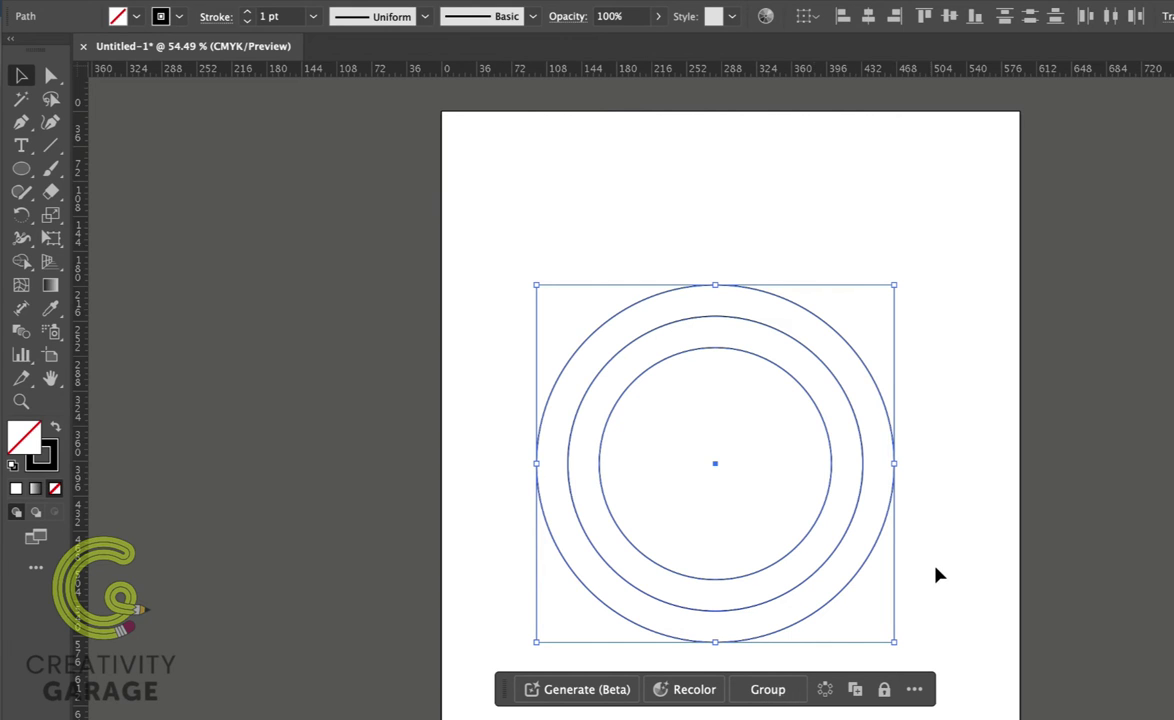
{"action": "left_click", "coordinate": [898, 547]}
{"action": "left_click", "coordinate": [879, 540]}
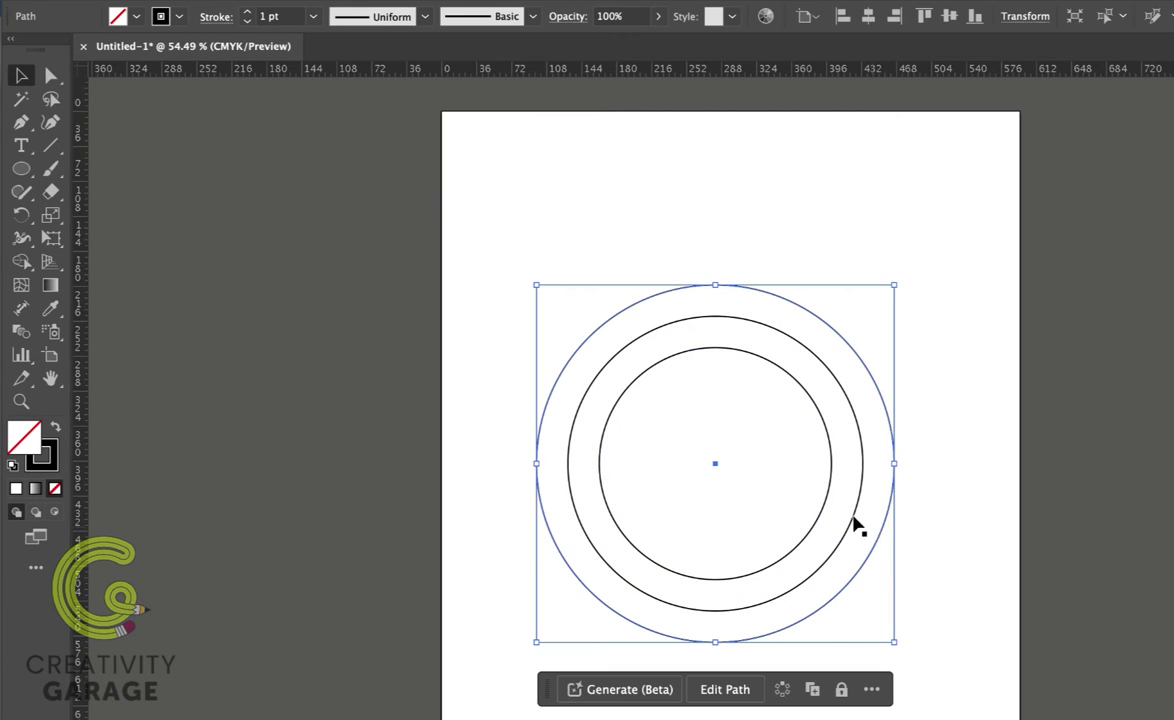
{"action": "left_click", "coordinate": [849, 525]}
{"action": "left_click", "coordinate": [828, 516]}
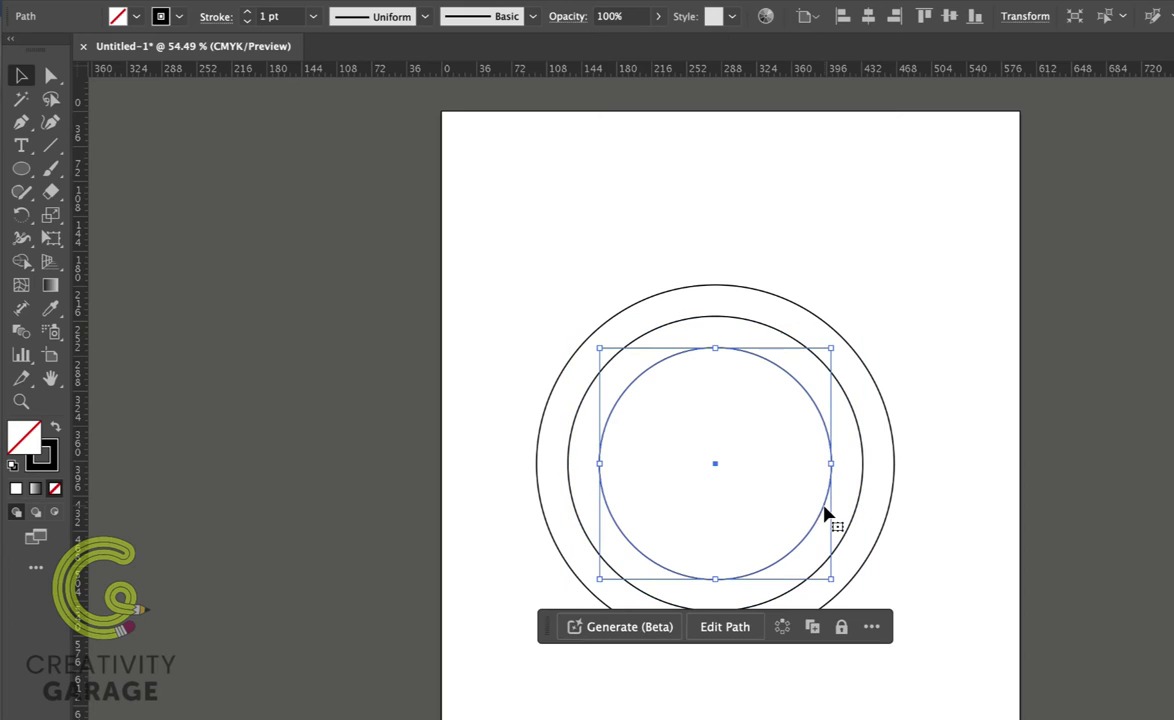
{"action": "left_click", "coordinate": [978, 518]}
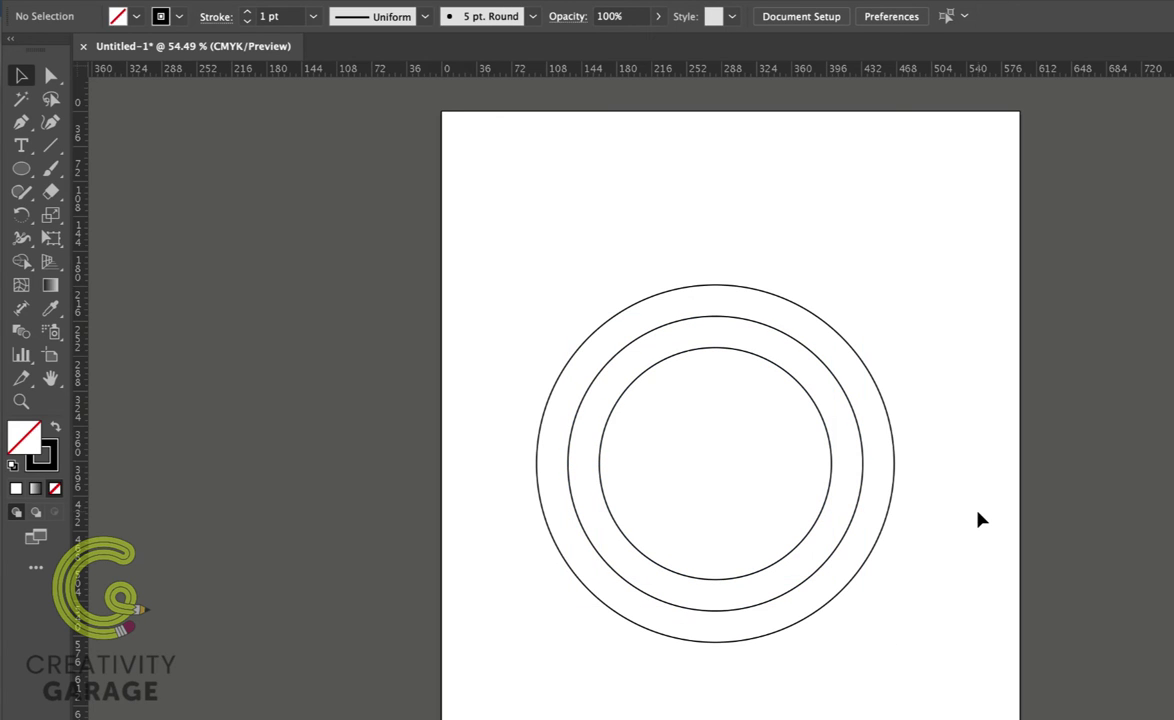
- Start Type on a Path text on the middle circle, filling it with Lorem ipsum placeholder
{"action": "left_click", "coordinate": [24, 147]}
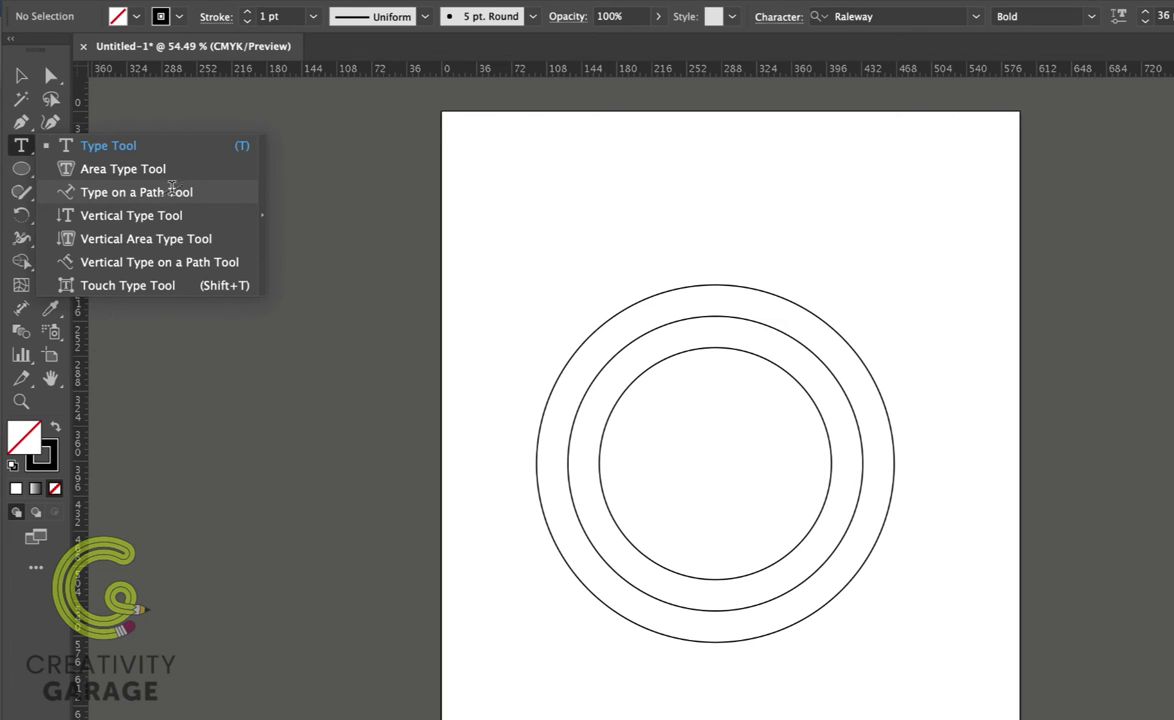
{"action": "left_click", "coordinate": [174, 193]}
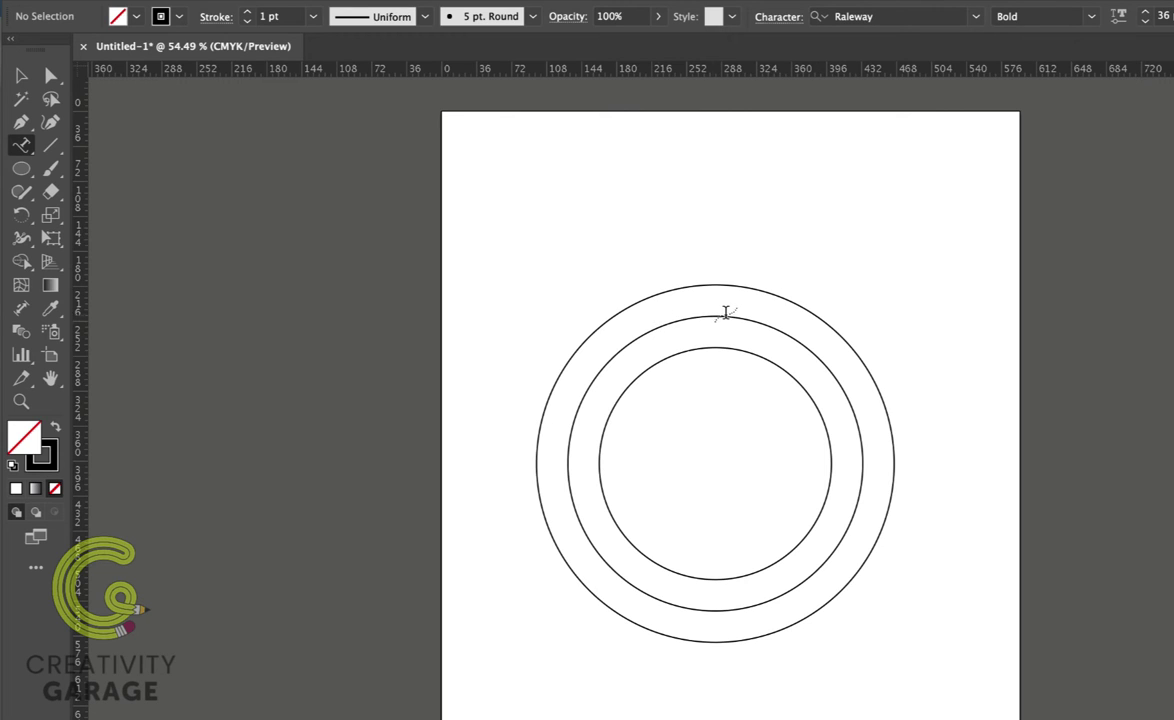
{"action": "left_click", "coordinate": [729, 314]}
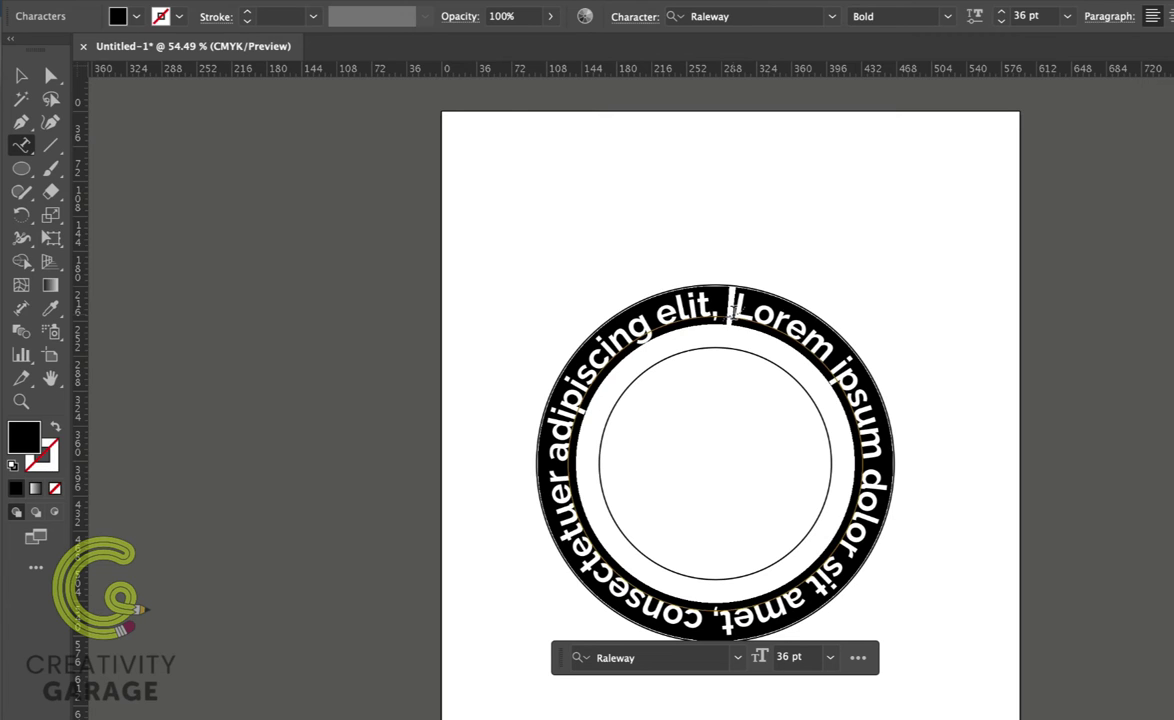
- Type 'CREATIVITY GARAGE' on the circle and set it in Impact at 48 pt
{"action": "type", "text": "CREA"}
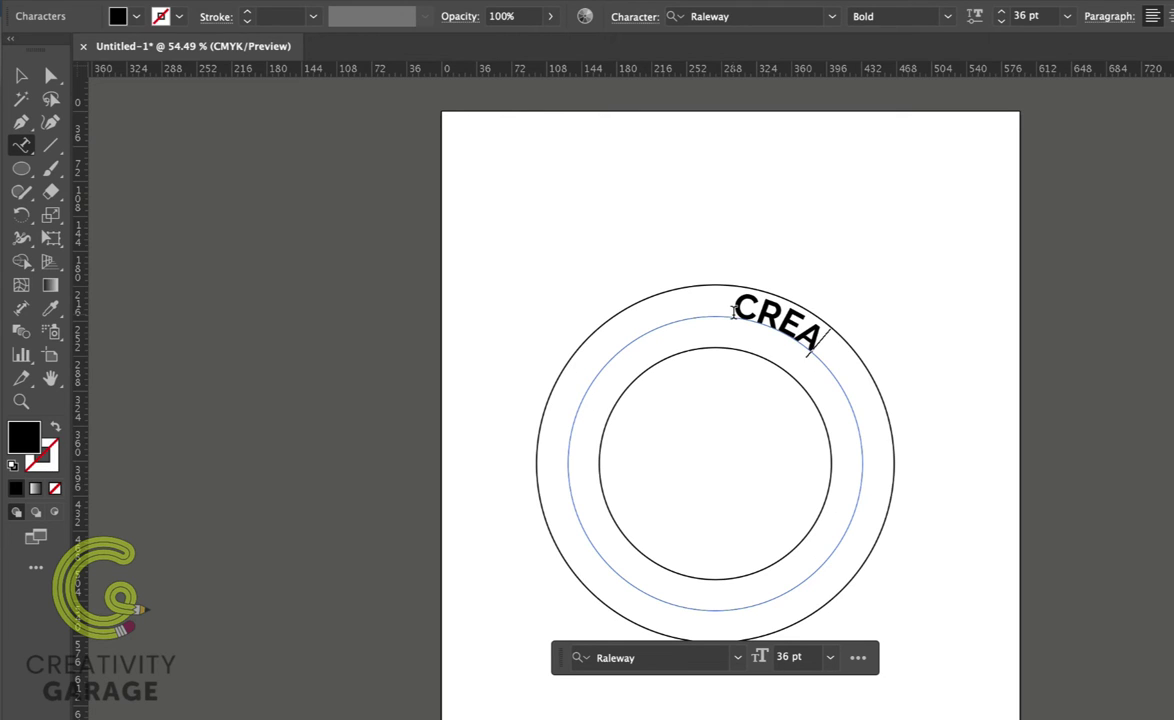
{"action": "type", "text": "TIVITY GARAGE"}
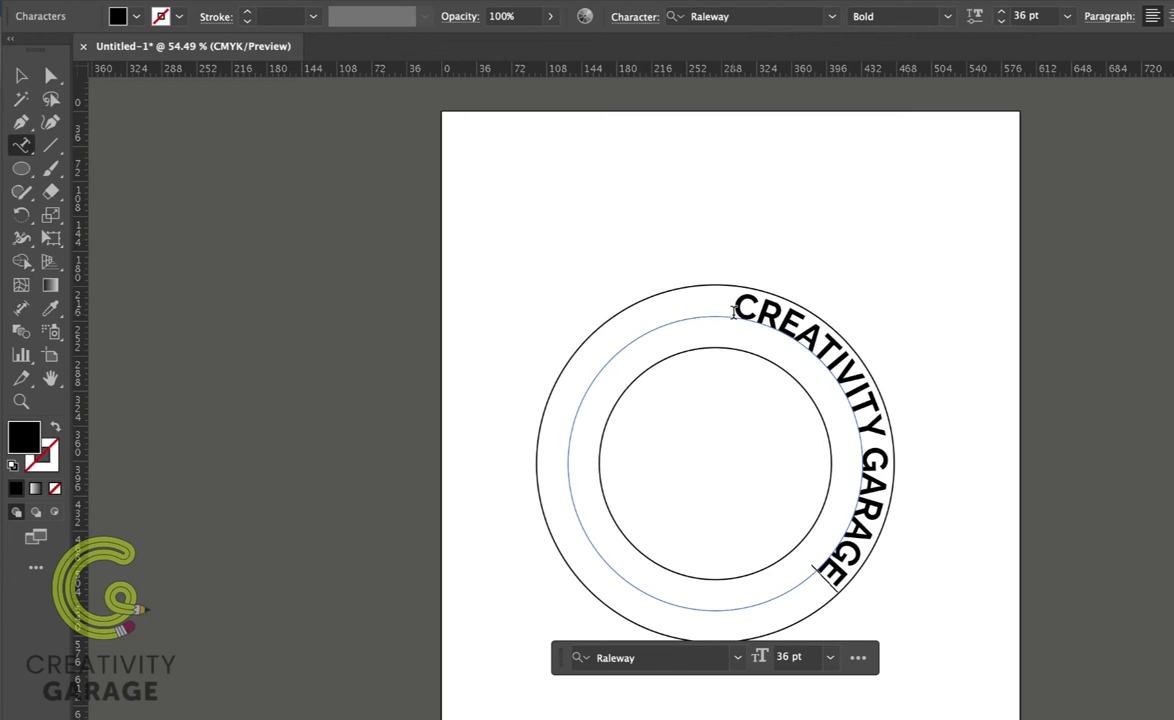
{"action": "key", "text": "super+a"}
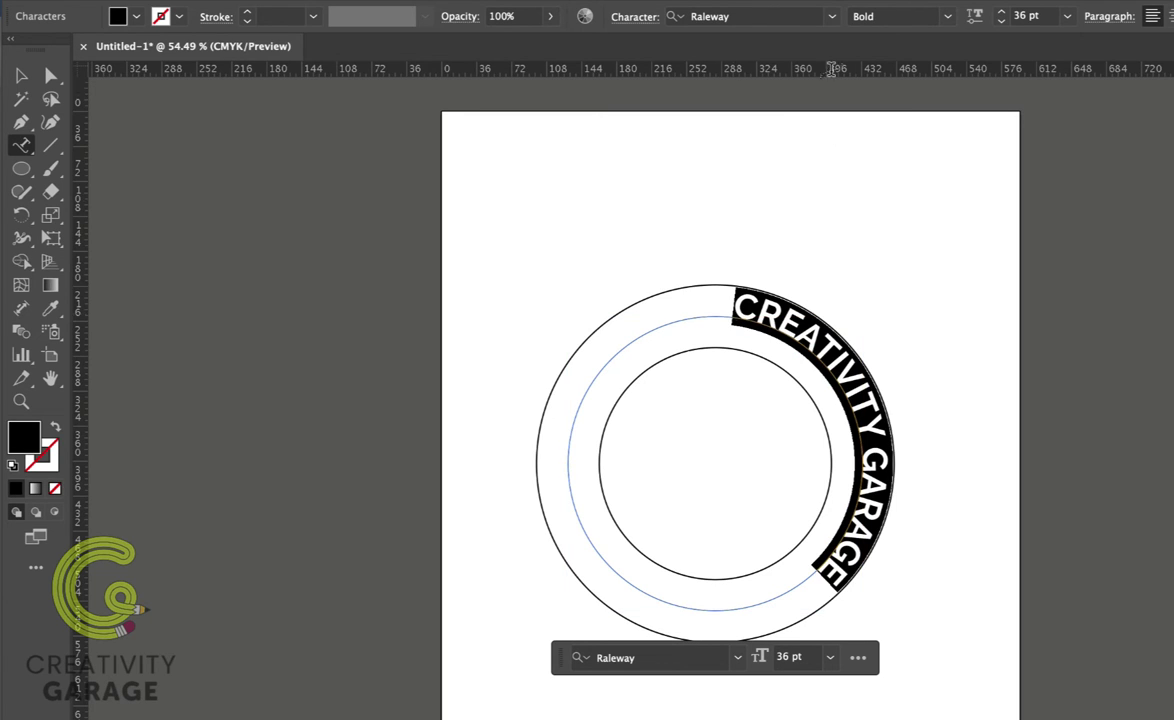
{"action": "left_click", "coordinate": [832, 17]}
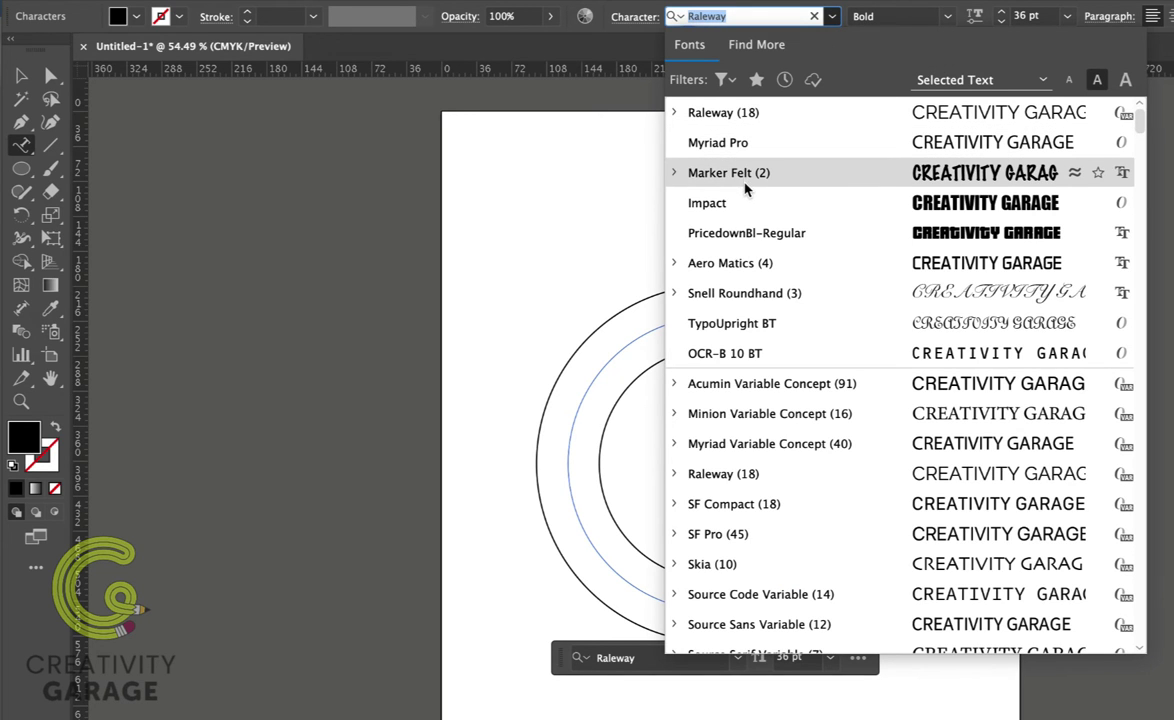
{"action": "left_click", "coordinate": [720, 206]}
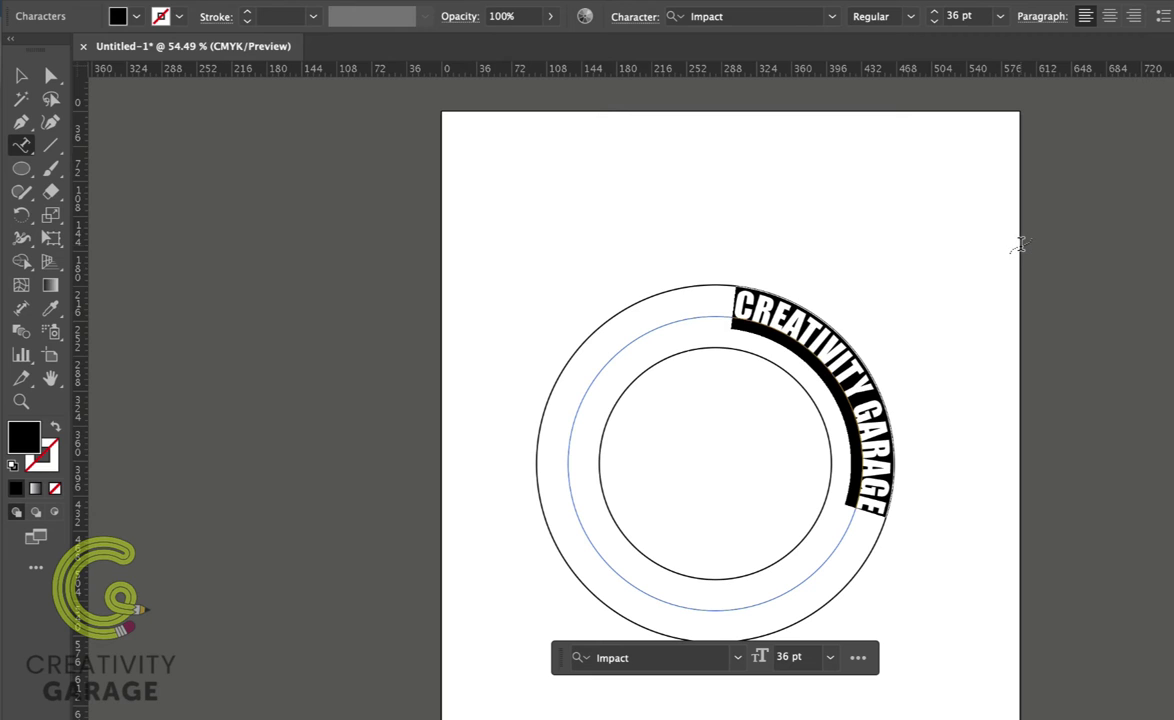
{"action": "left_click", "coordinate": [1000, 17]}
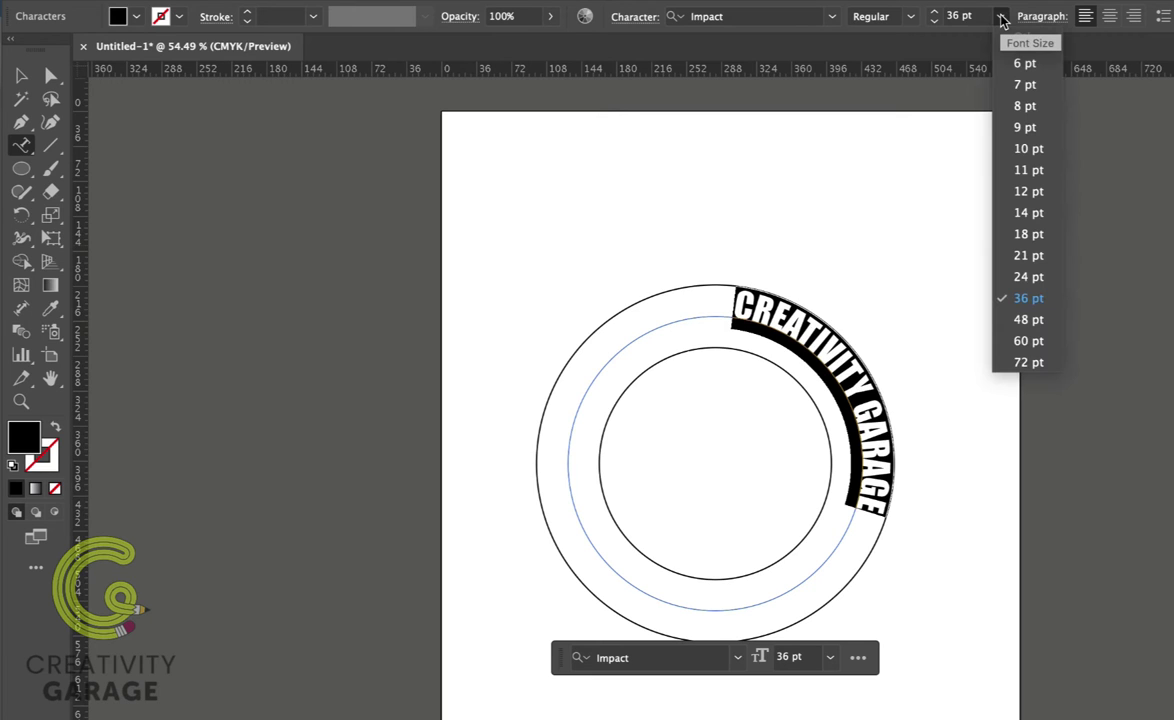
{"action": "left_click", "coordinate": [1028, 320]}
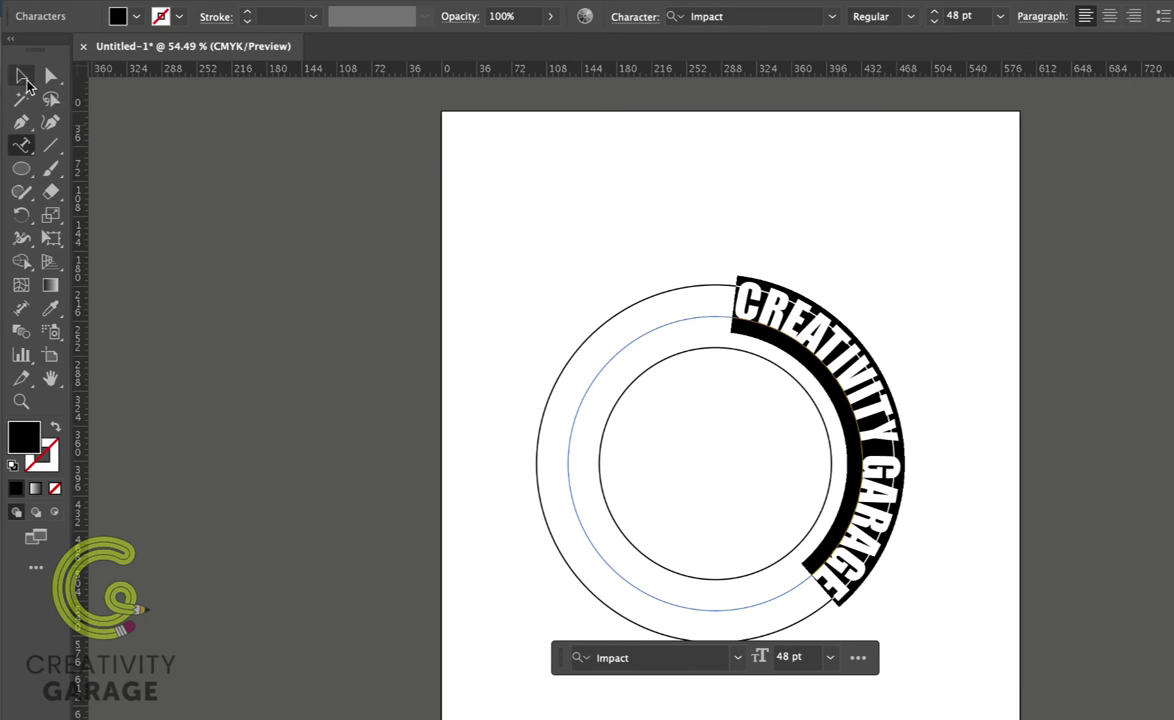
- Drag the path text's bracket so CREATIVITY GARAGE arcs across the top of the circle
{"action": "left_click", "coordinate": [22, 77]}
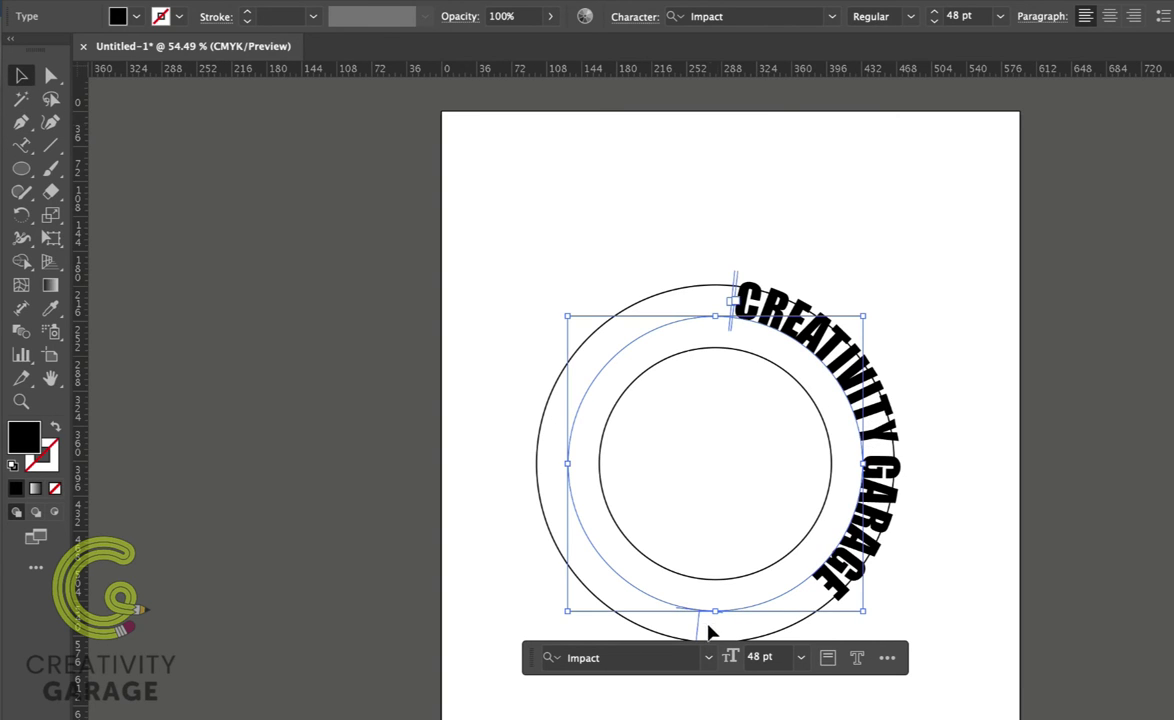
{"action": "left_click_drag", "start_coordinate": [702, 624], "coordinate": [873, 529]}
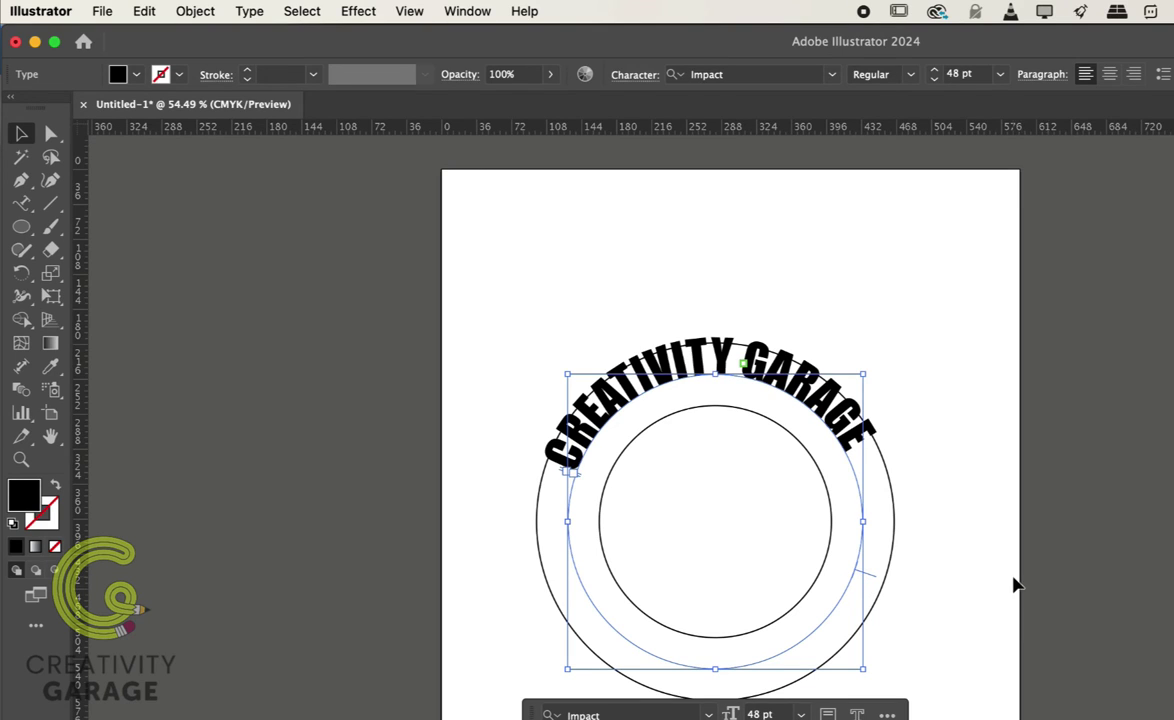
- Open Type on a Path Options, move it aside, and turn on Preview
{"action": "left_click", "coordinate": [249, 11]}
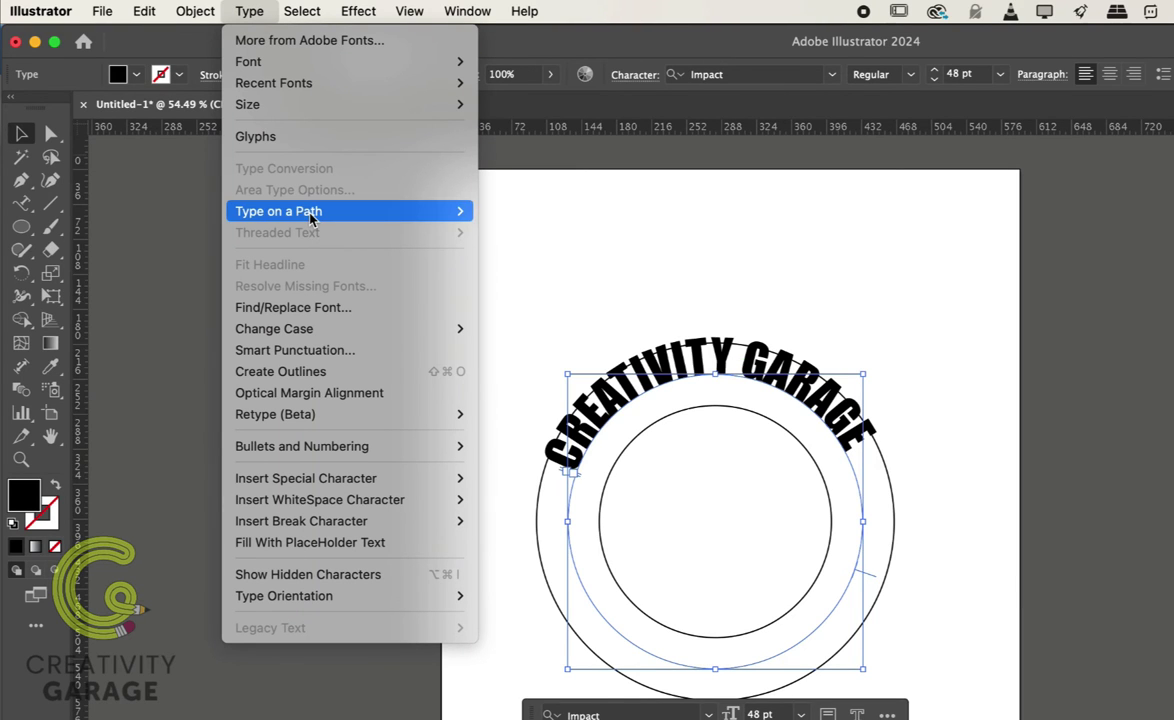
{"action": "mouse_move", "coordinate": [309, 214]}
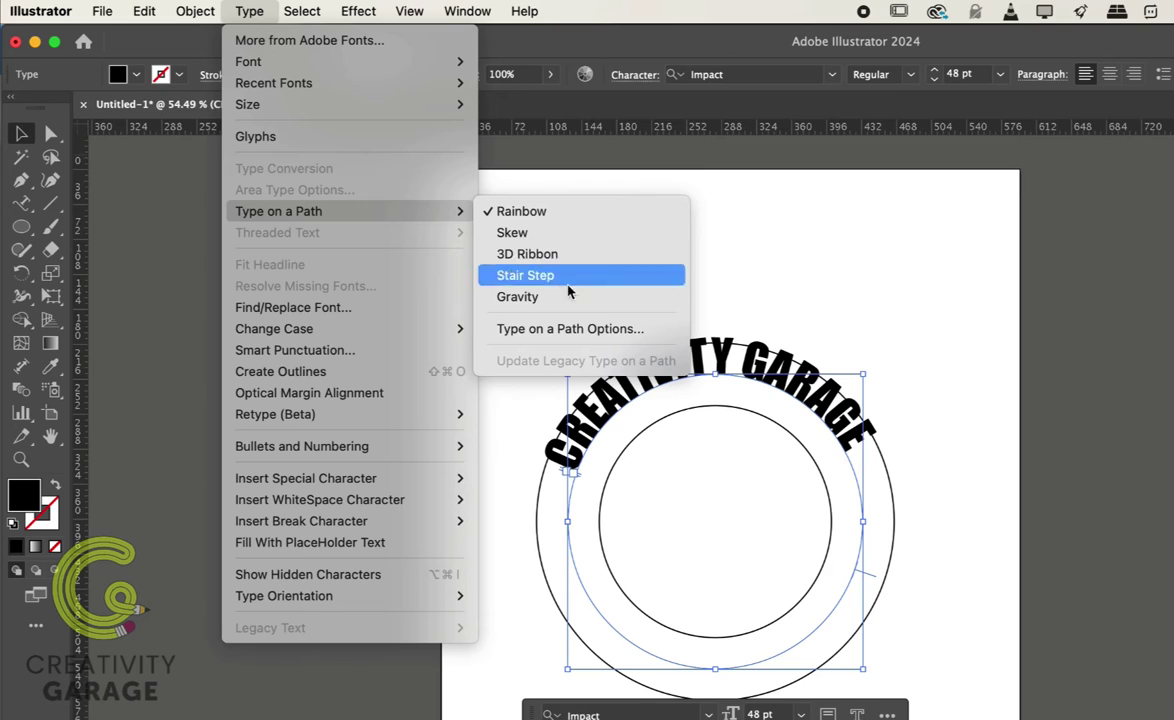
{"action": "left_click", "coordinate": [593, 334]}
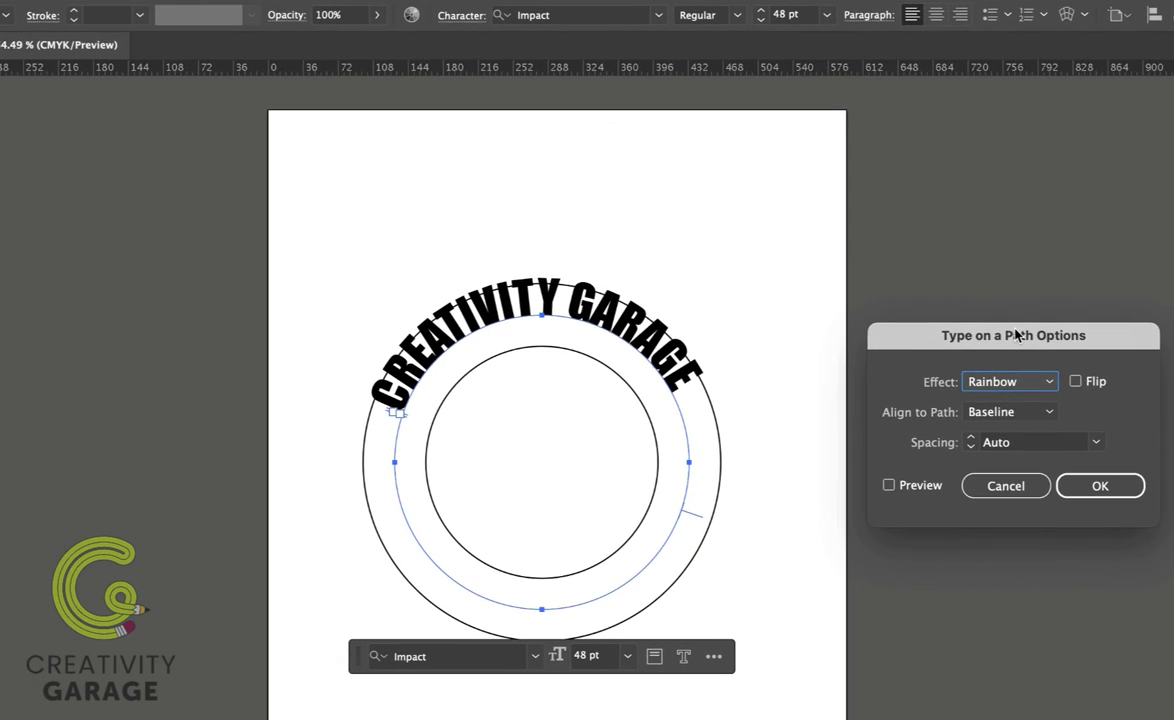
{"action": "left_click_drag", "start_coordinate": [1016, 336], "coordinate": [912, 316]}
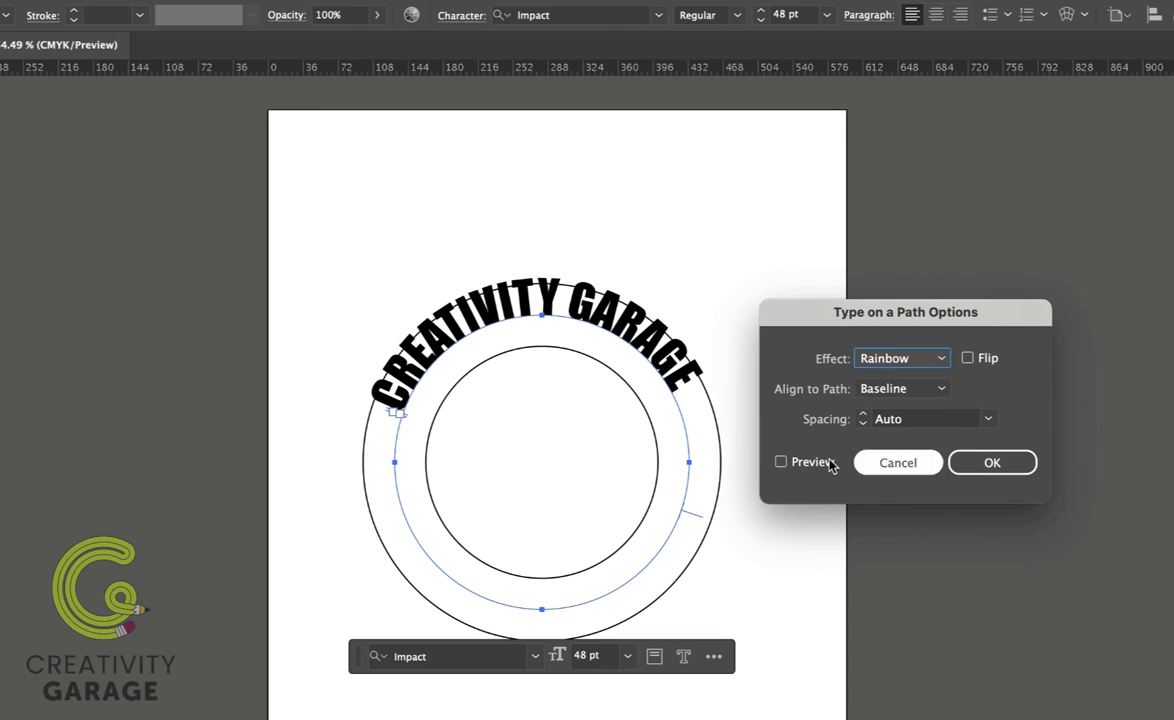
{"action": "left_click", "coordinate": [782, 462]}
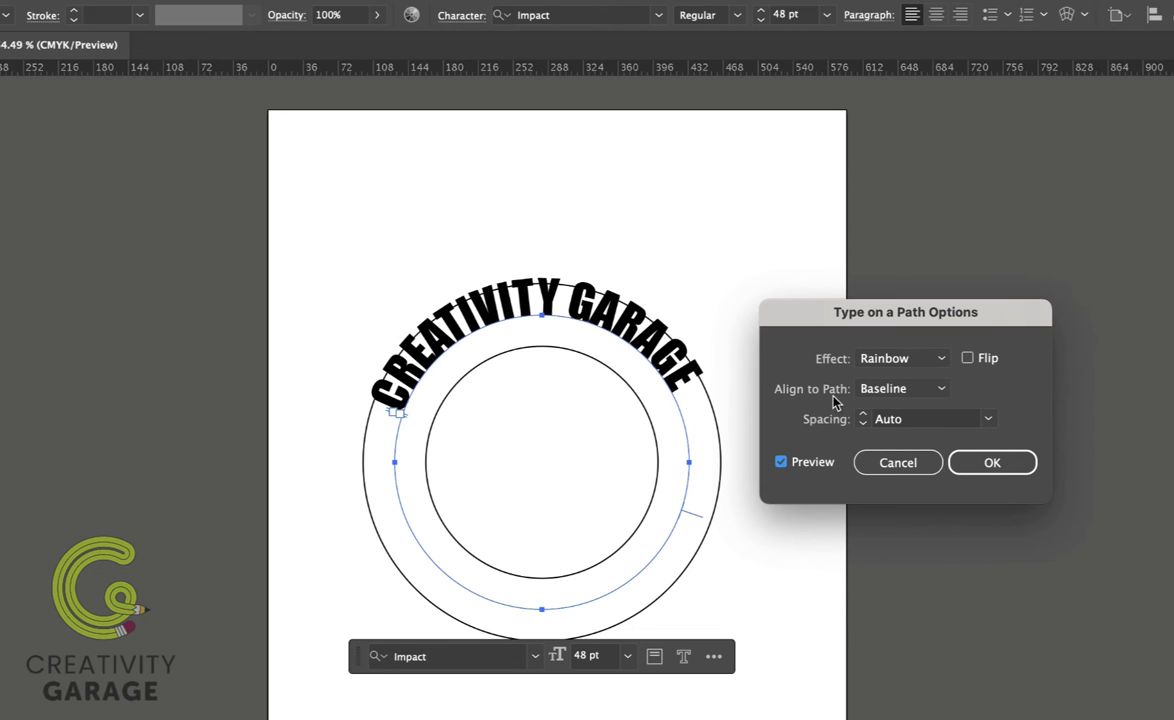
- Try Align to Path as Center, Descender and then Ascender
{"action": "left_click", "coordinate": [935, 392]}
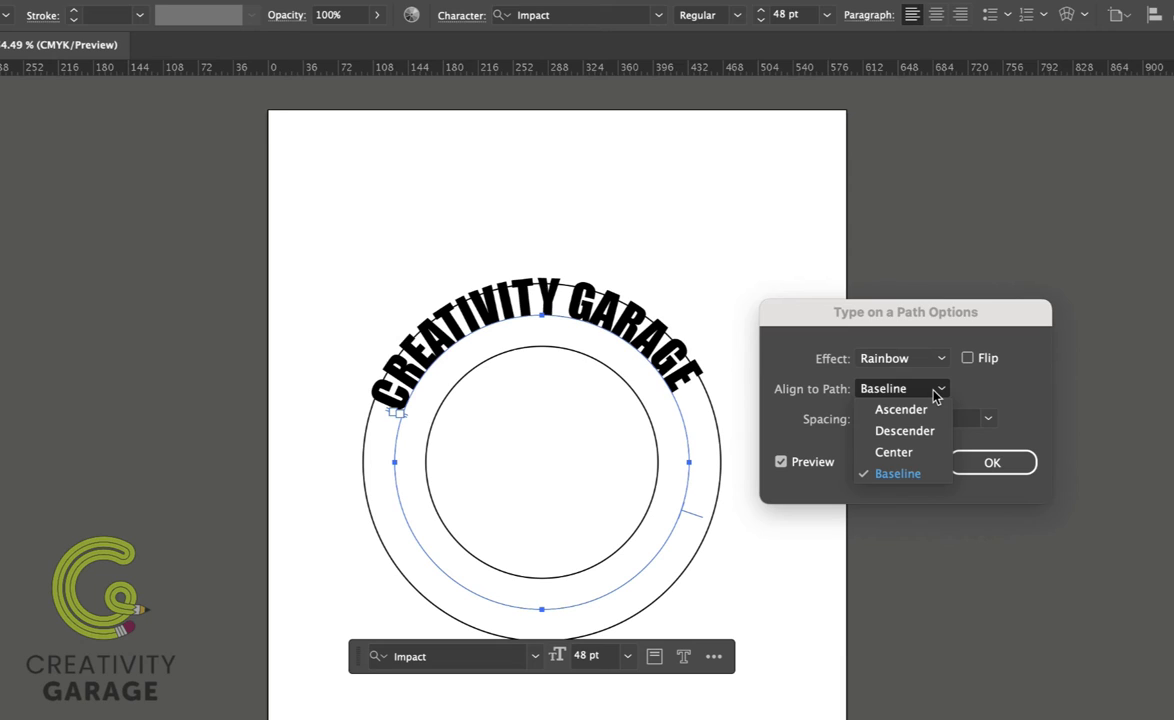
{"action": "left_click", "coordinate": [893, 452]}
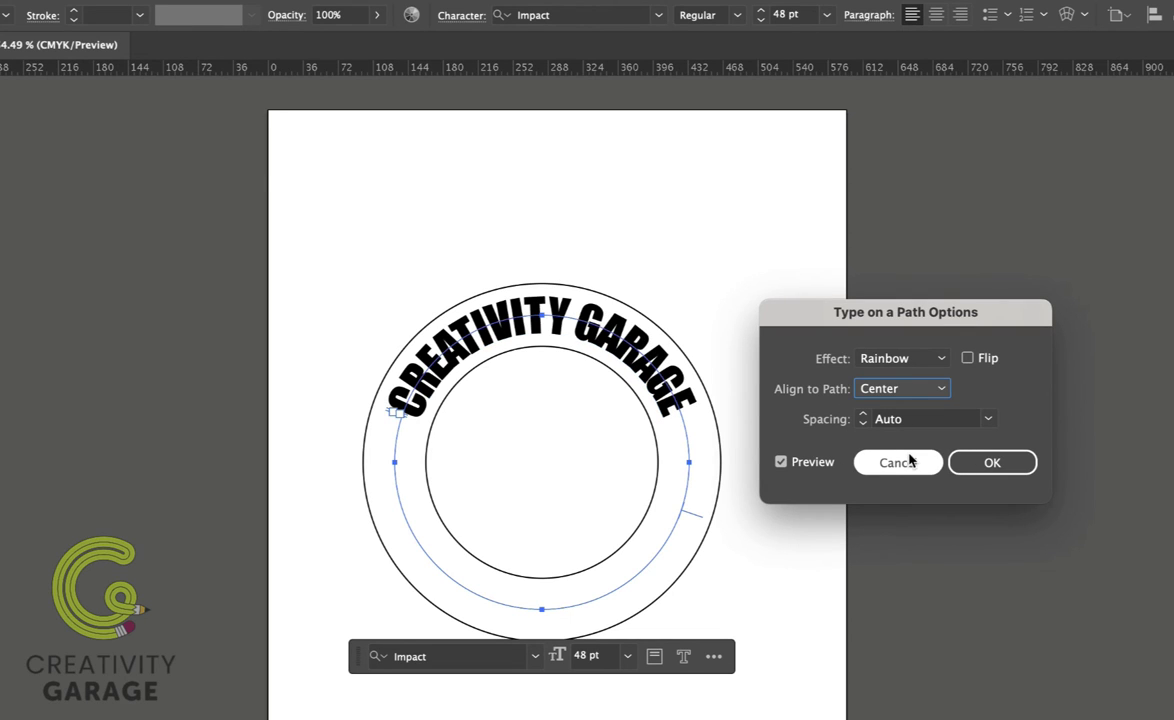
{"action": "left_click", "coordinate": [942, 390]}
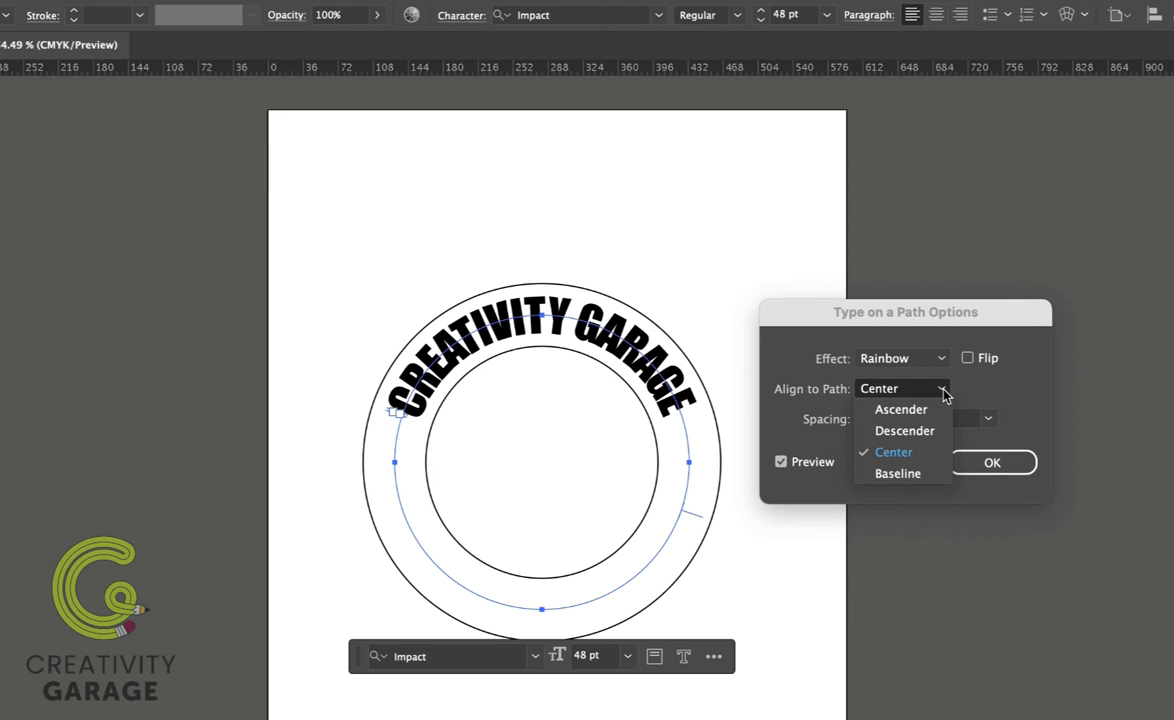
{"action": "left_click", "coordinate": [926, 431]}
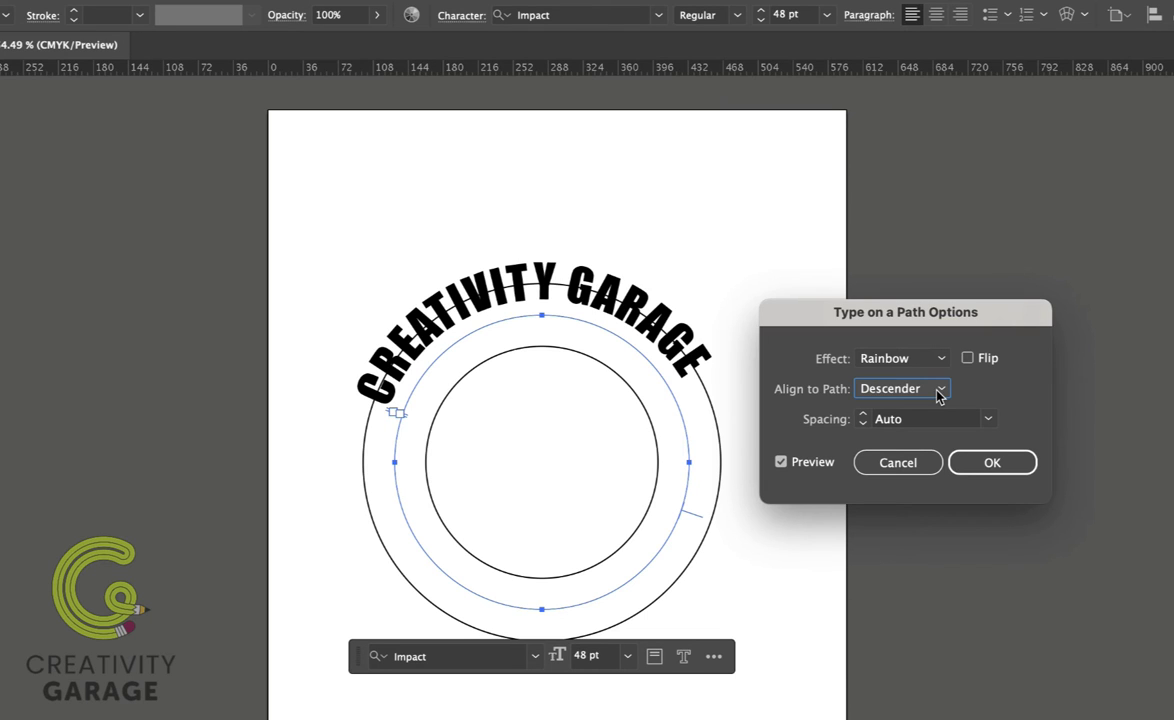
{"action": "left_click", "coordinate": [938, 392]}
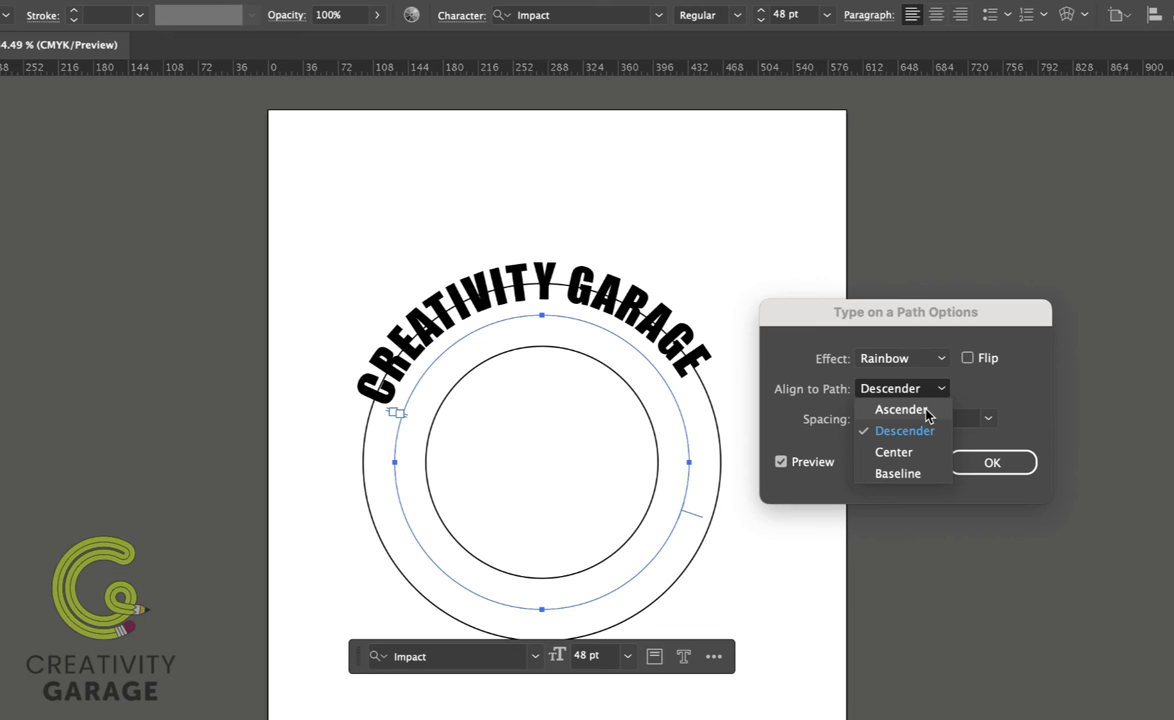
{"action": "left_click", "coordinate": [928, 412]}
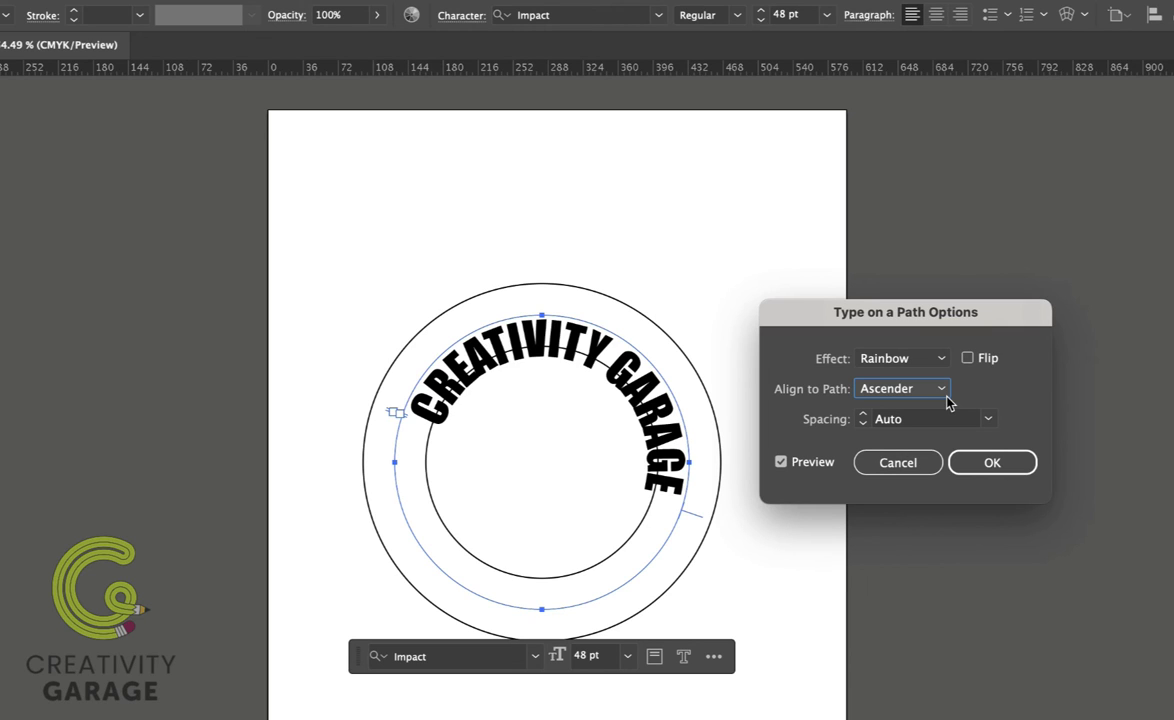
{"action": "left_click", "coordinate": [936, 395]}
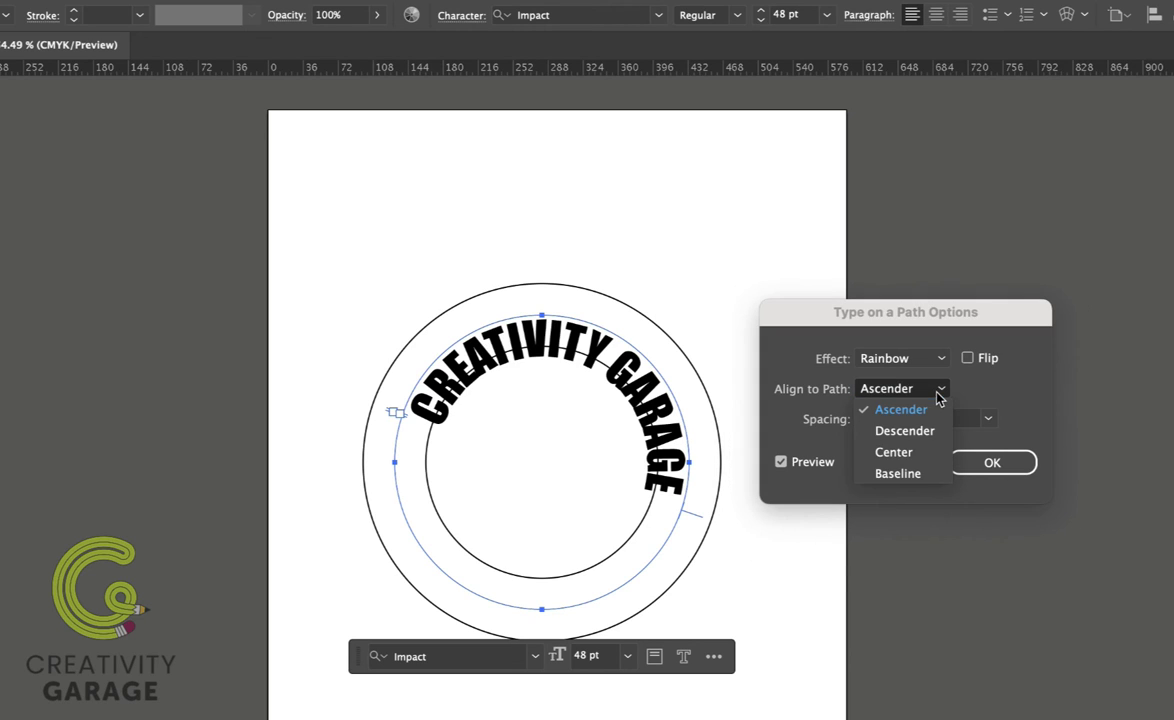
- Center CREATIVITY GARAGE on the circle path and tighten its letter spacing to -24 pt
{"action": "left_click", "coordinate": [912, 455]}
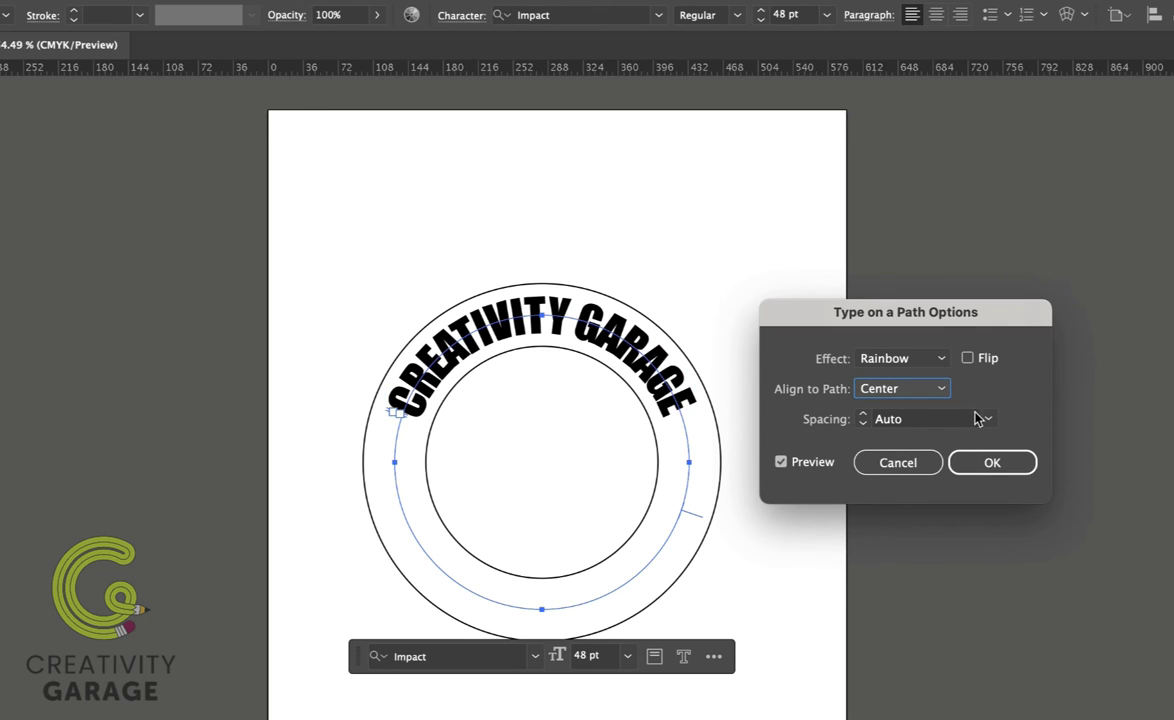
{"action": "left_click", "coordinate": [989, 420]}
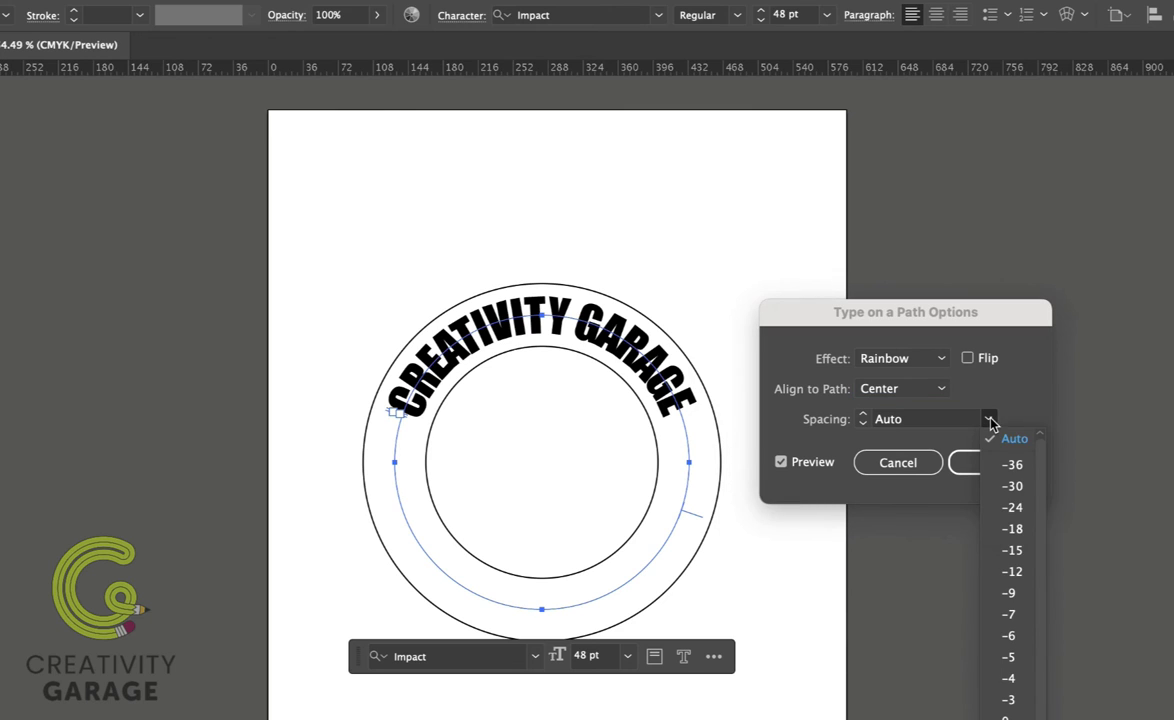
{"action": "type", "text": "3"}
{"action": "left_click", "coordinate": [1012, 529]}
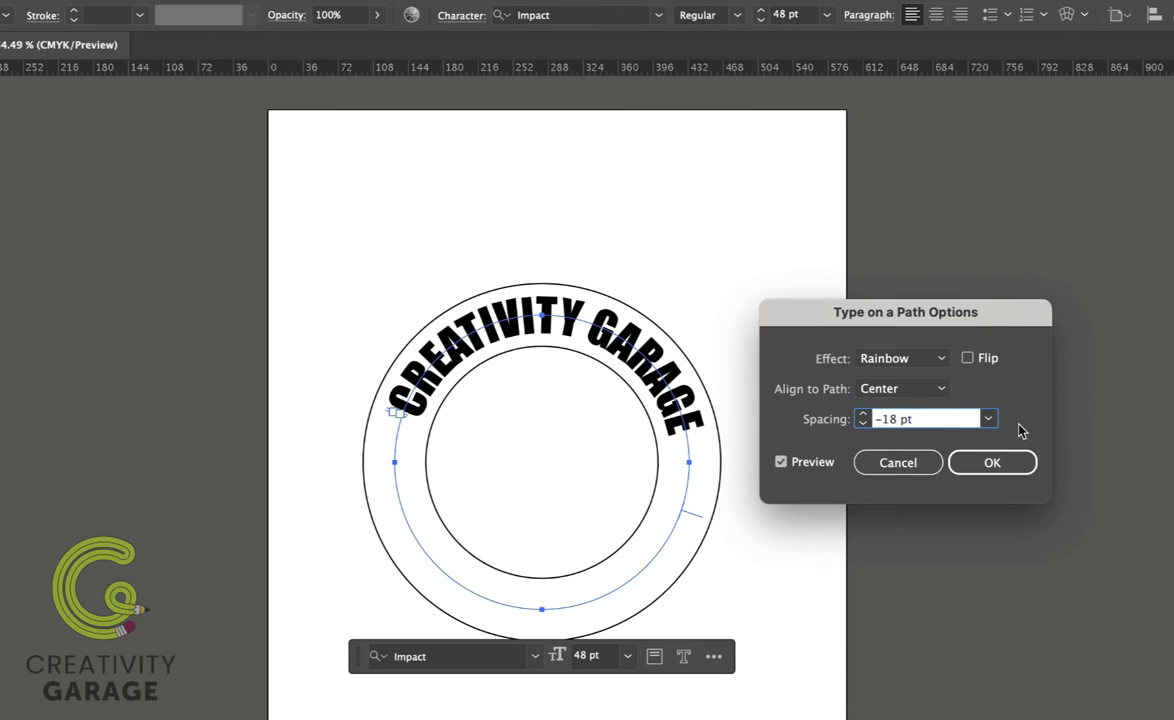
{"action": "left_click", "coordinate": [988, 420]}
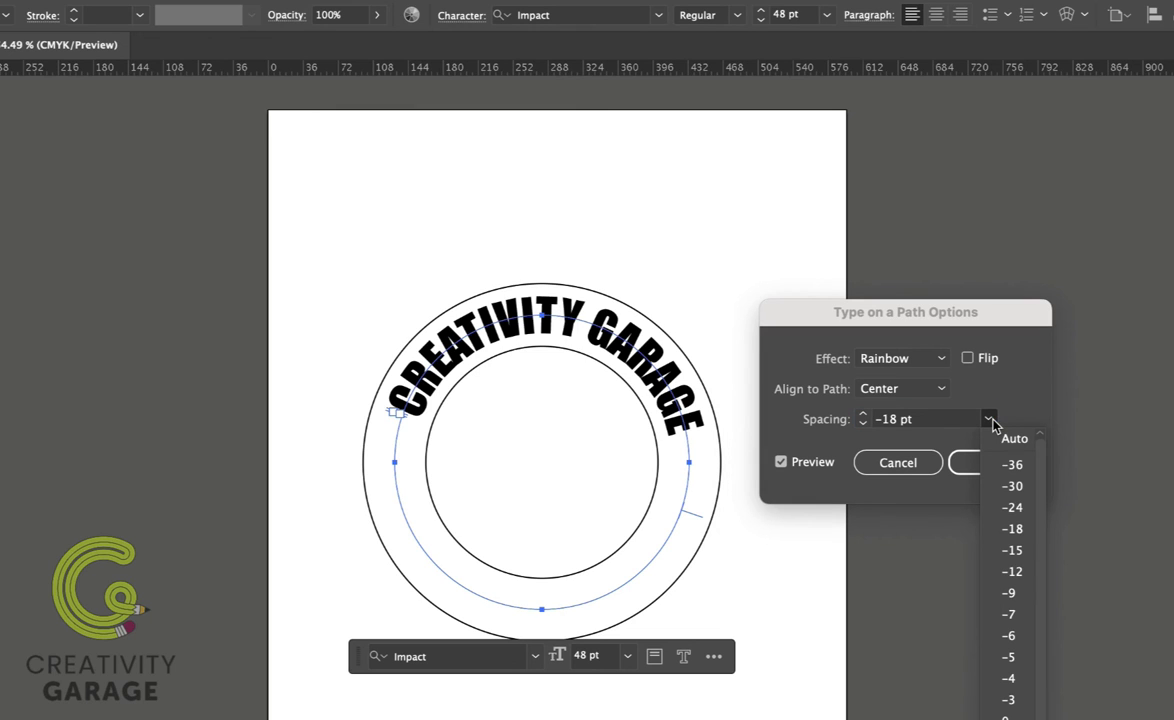
{"action": "left_click", "coordinate": [1014, 508]}
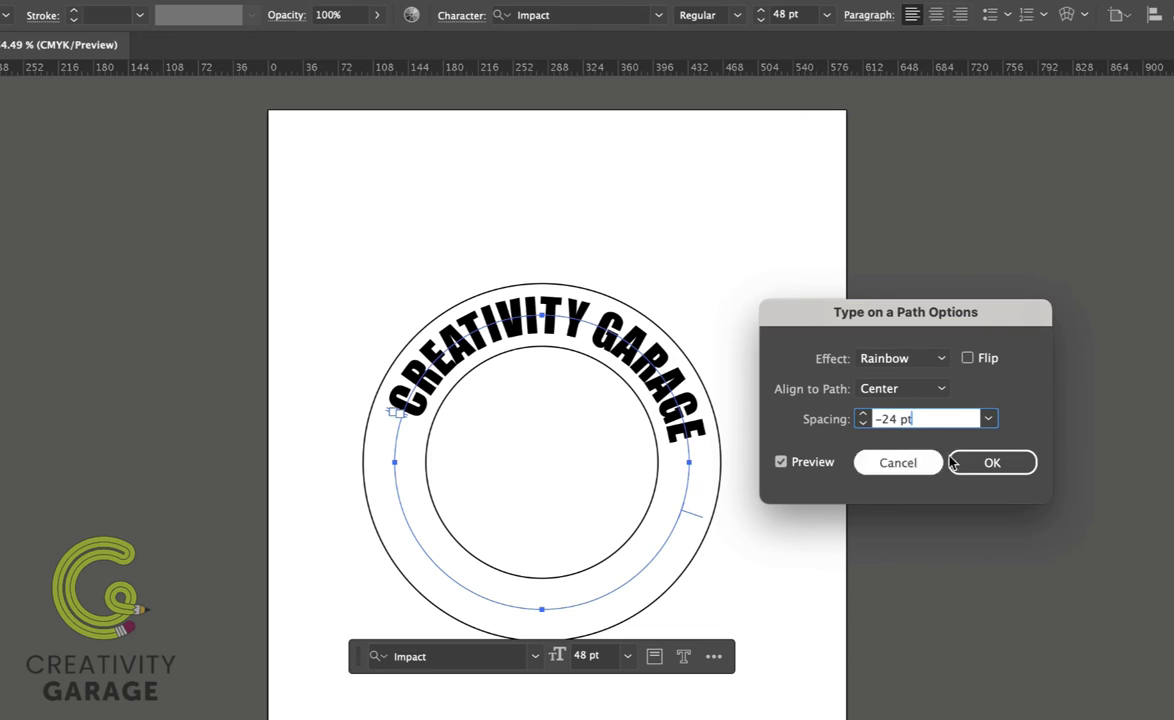
{"action": "left_click", "coordinate": [944, 359]}
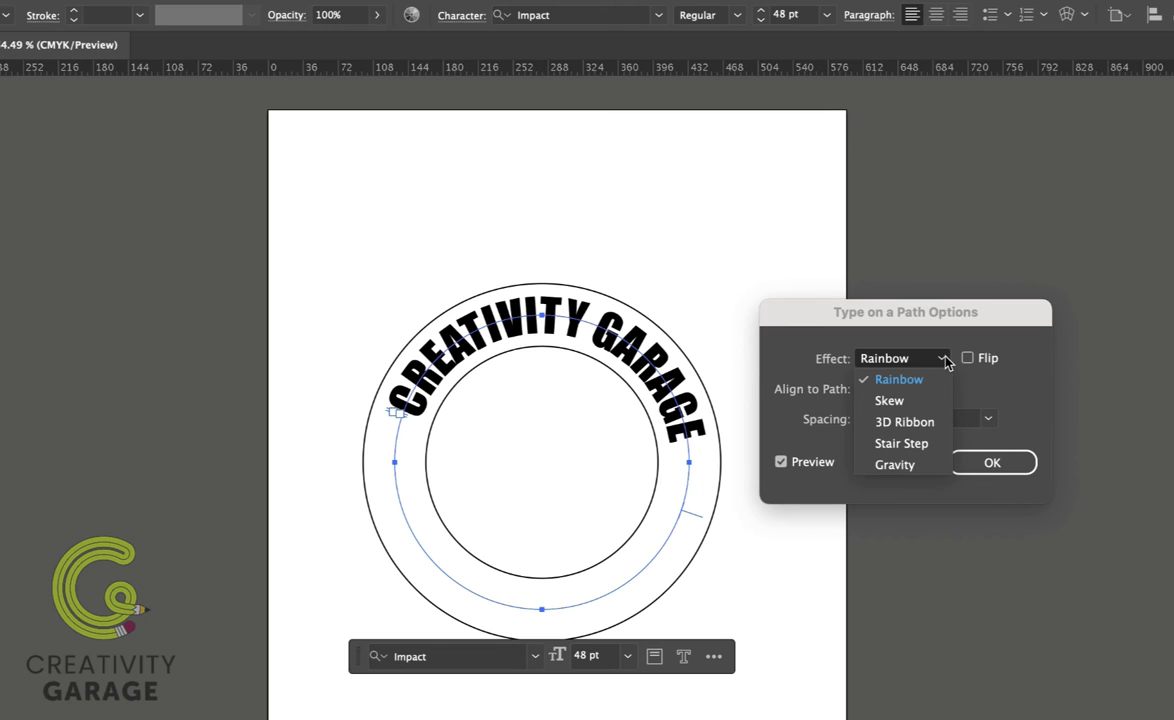
{"action": "left_click", "coordinate": [921, 401]}
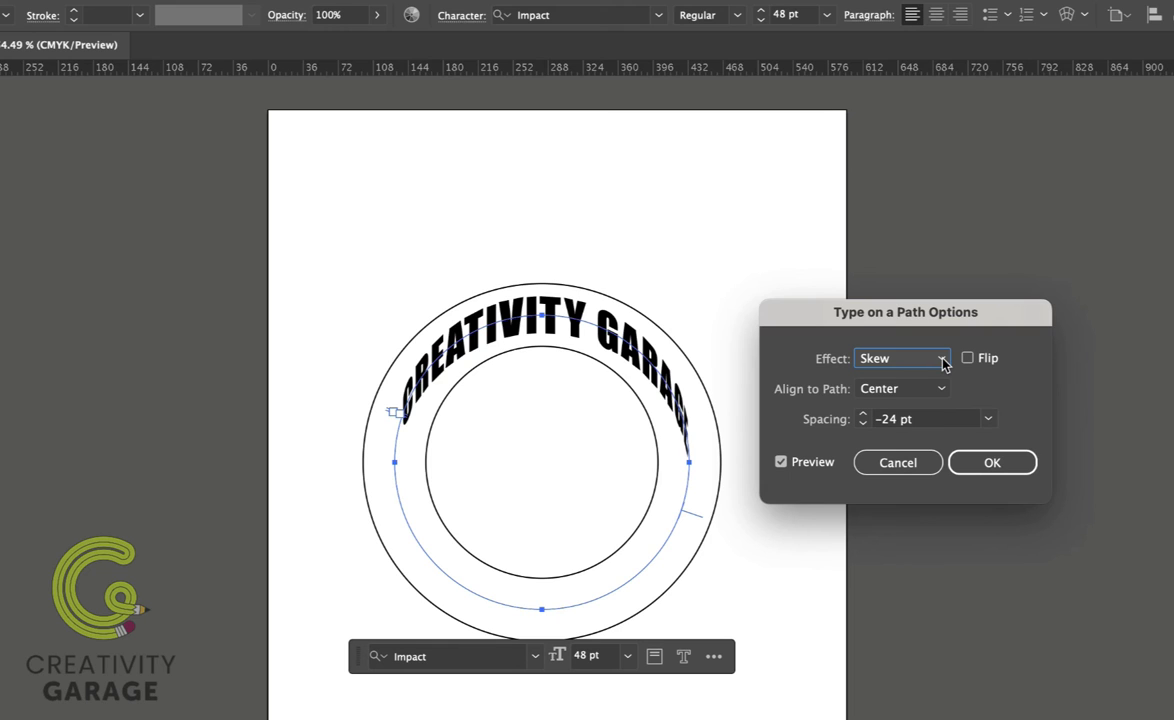
{"action": "left_click", "coordinate": [943, 360]}
{"action": "left_click", "coordinate": [936, 424]}
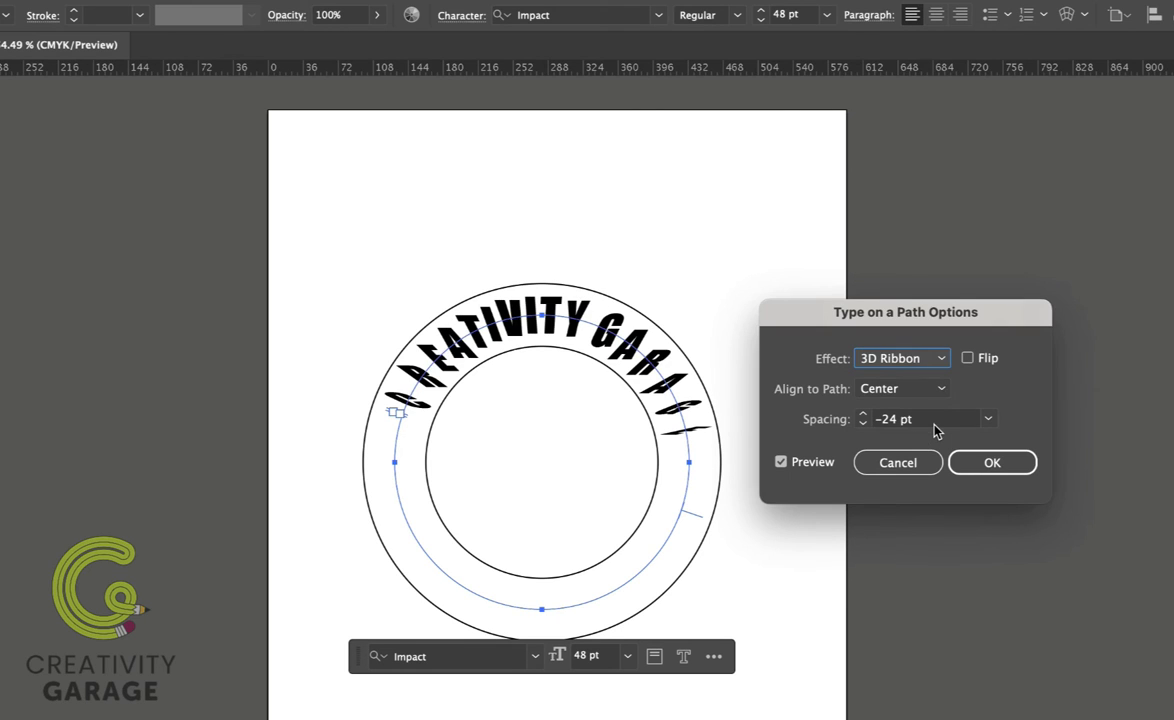
{"action": "left_click", "coordinate": [945, 360]}
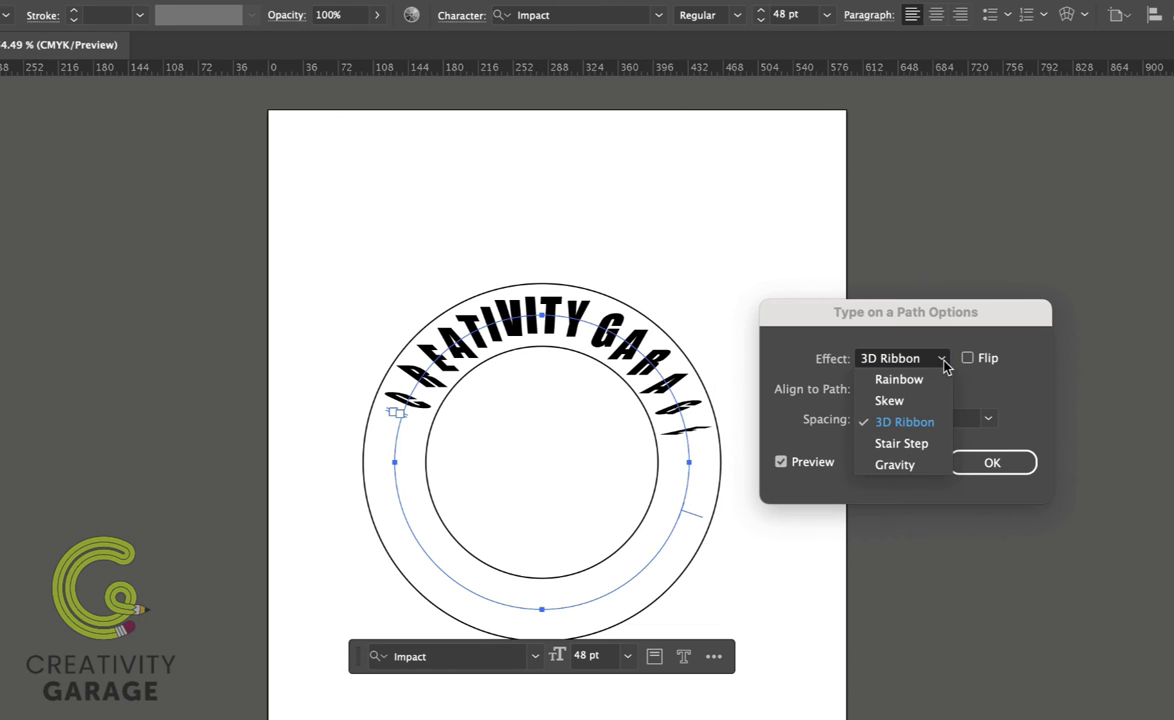
{"action": "left_click", "coordinate": [928, 444]}
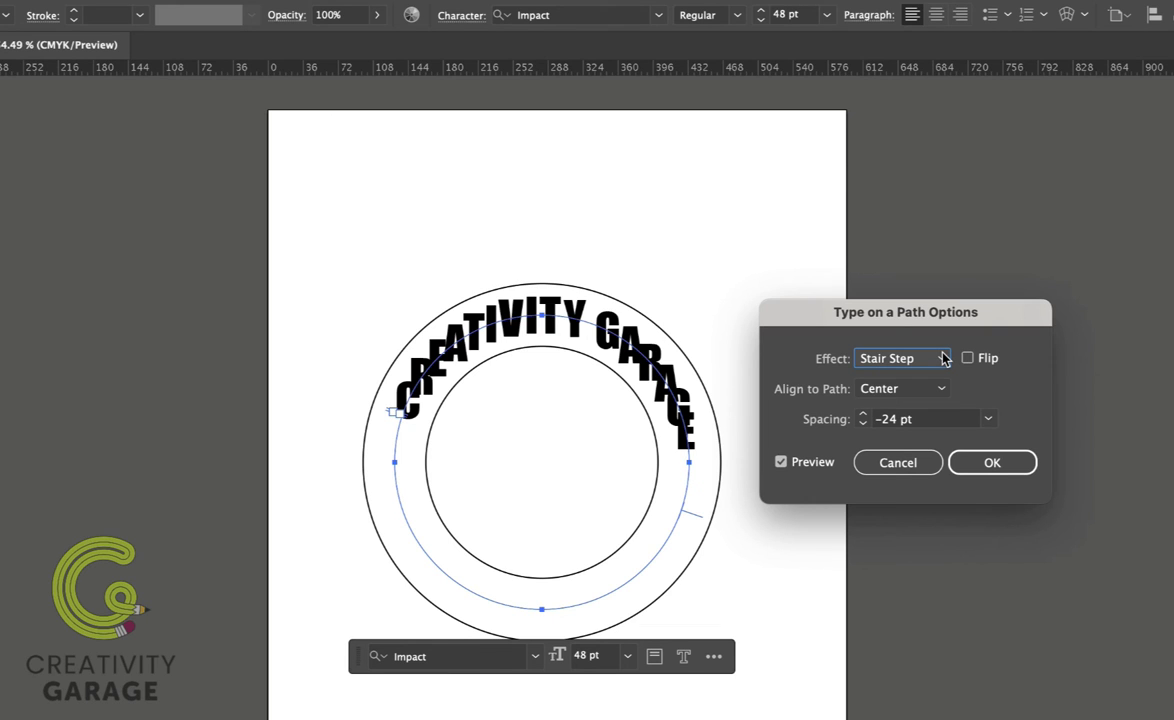
{"action": "left_click", "coordinate": [945, 359]}
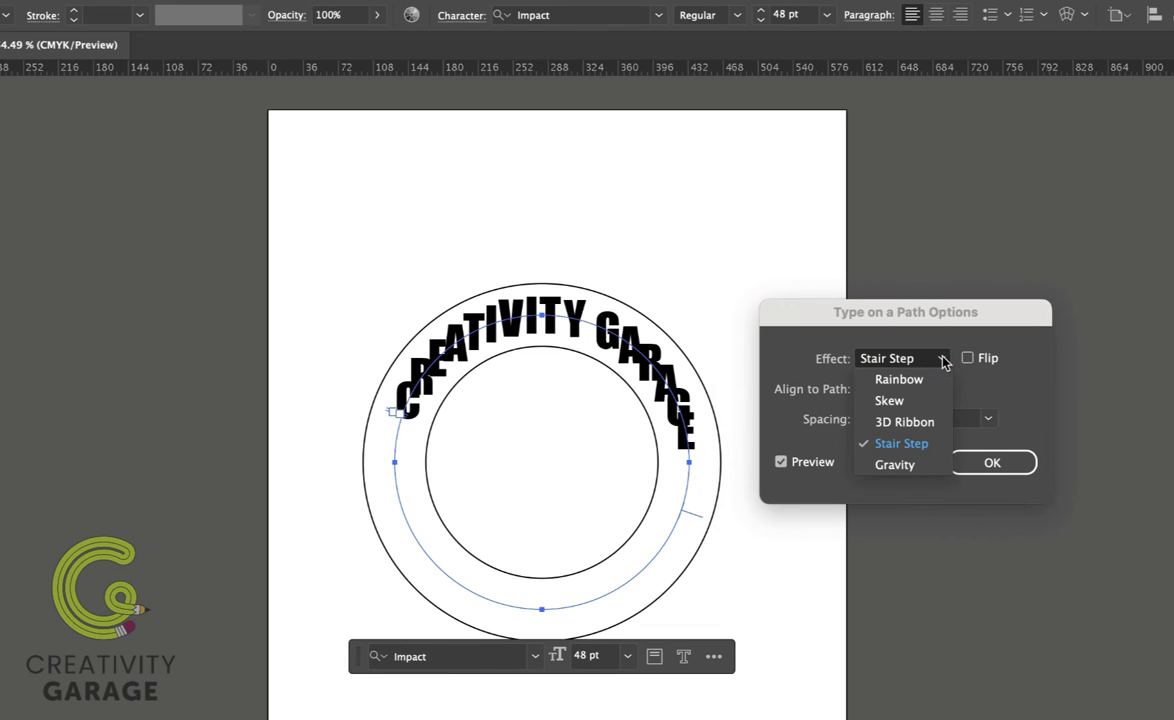
{"action": "left_click", "coordinate": [920, 470]}
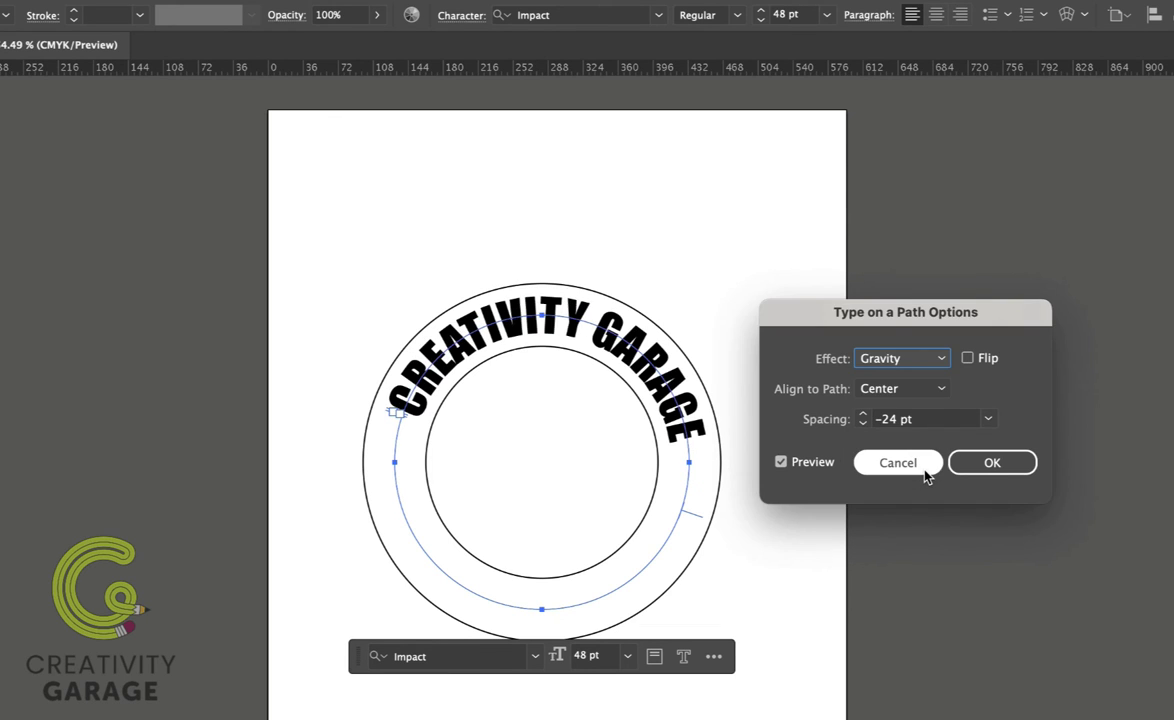
{"action": "left_click", "coordinate": [941, 360]}
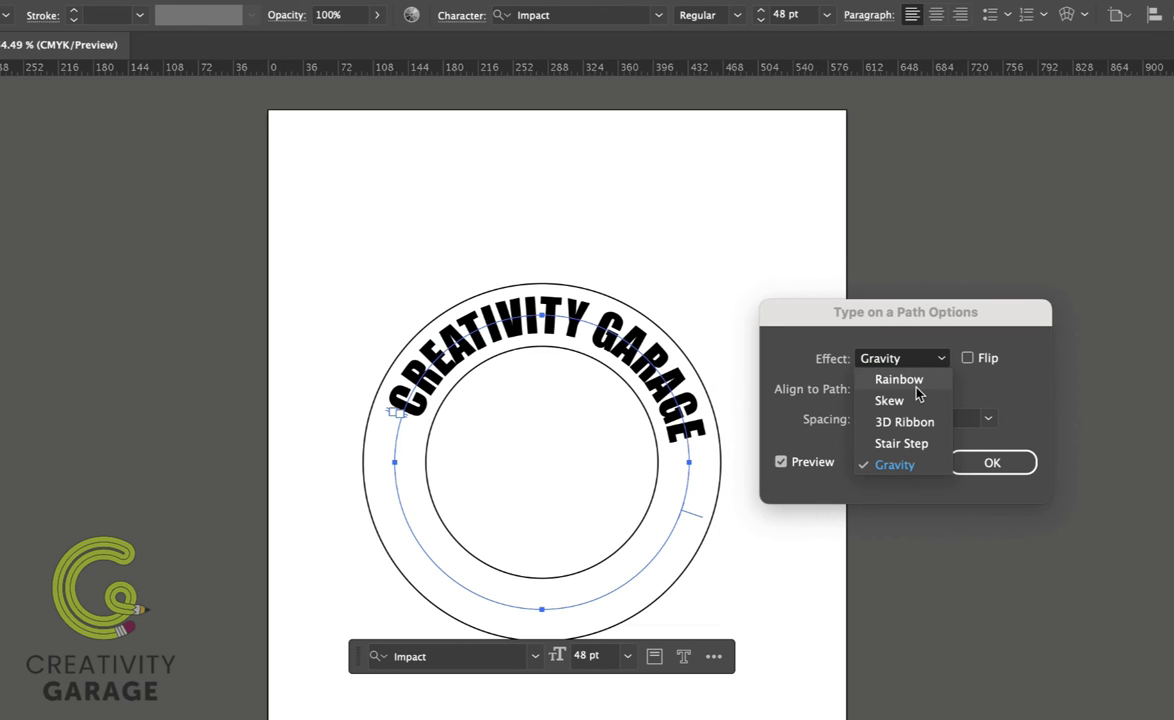
{"action": "left_click", "coordinate": [900, 382]}
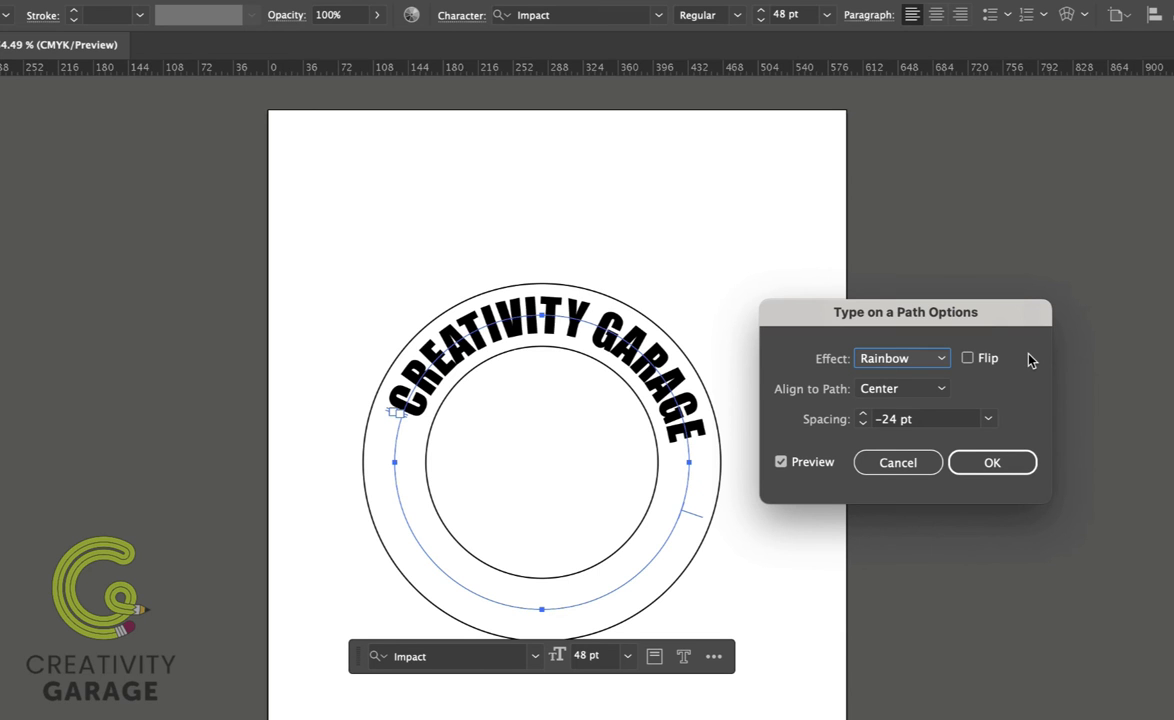
- Confirm the path text options, add a horizontal guide mid-circle, and rotate CREATIVITY GARAGE to level its ends on it
{"action": "left_click", "coordinate": [990, 464]}
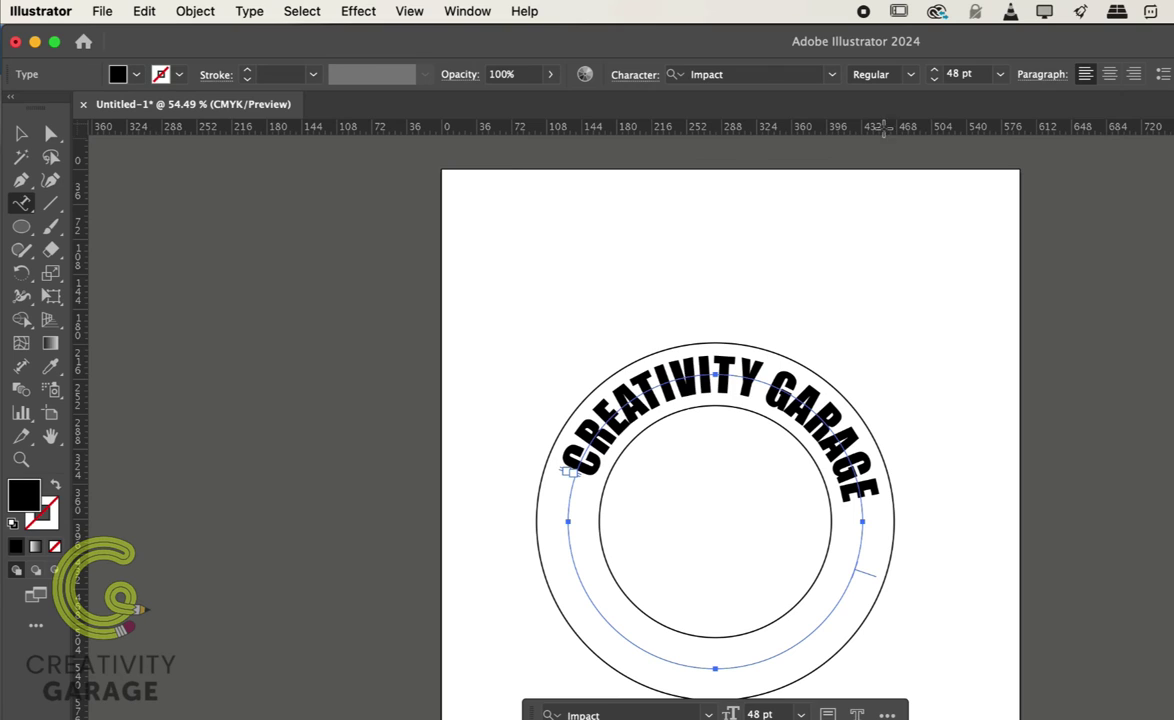
{"action": "left_click_drag", "start_coordinate": [883, 127], "coordinate": [894, 506]}
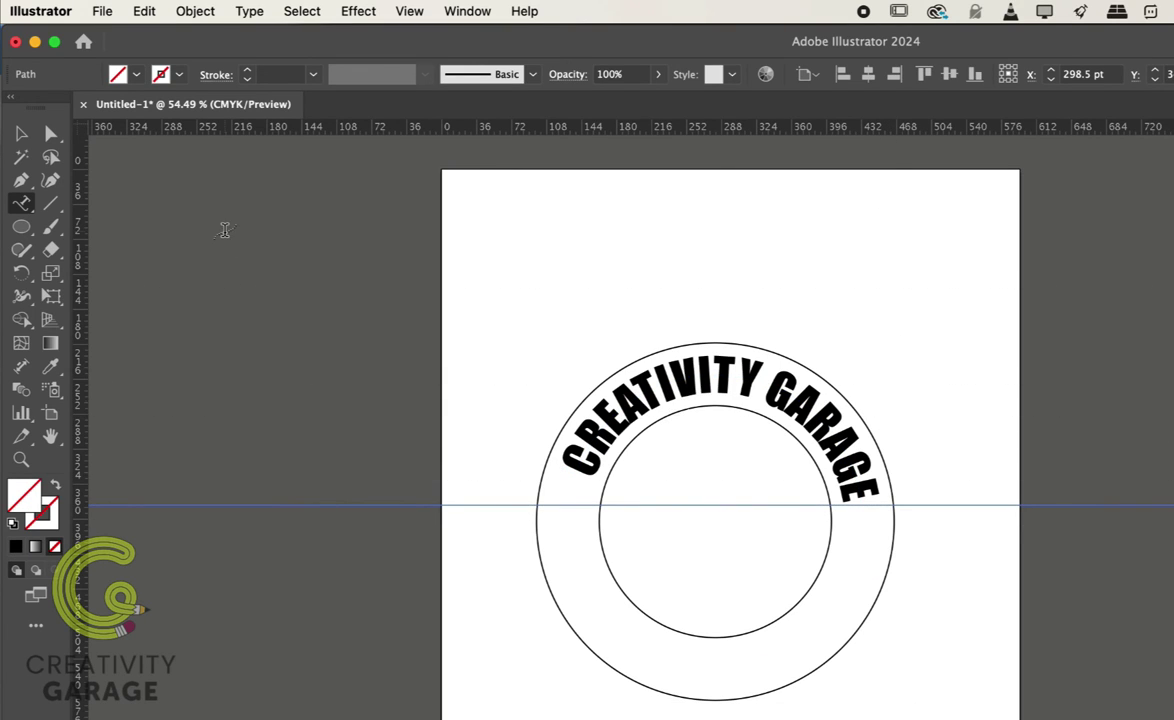
{"action": "left_click", "coordinate": [20, 136]}
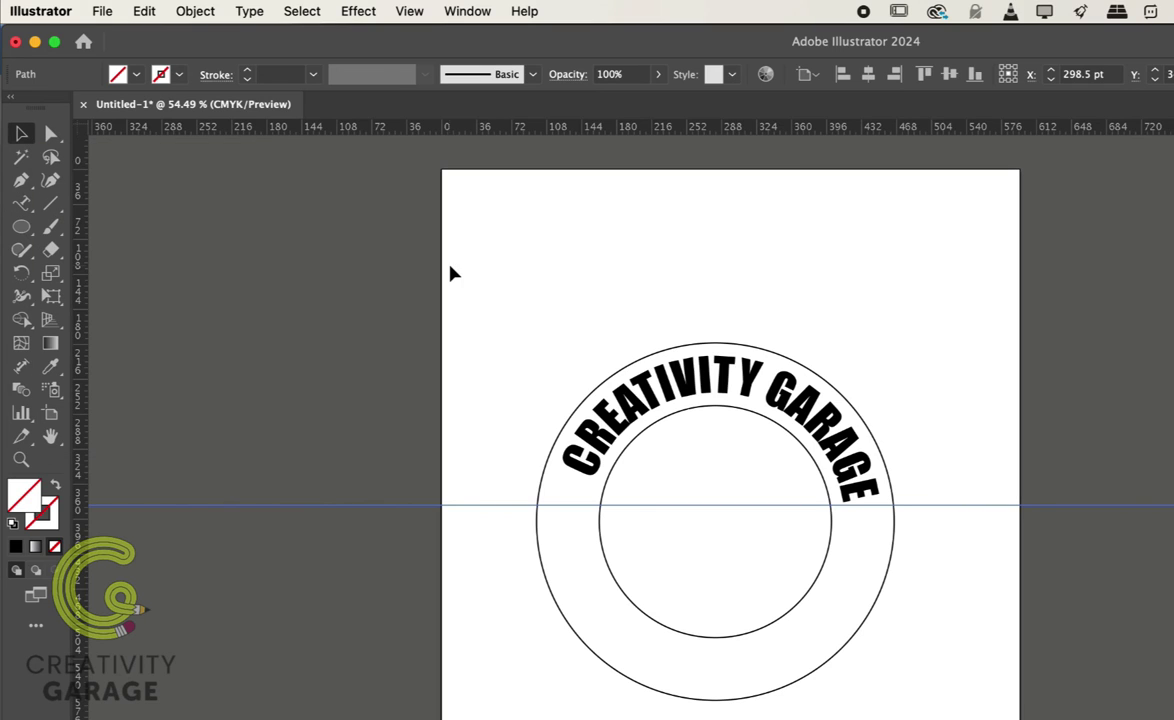
{"action": "left_click", "coordinate": [810, 424]}
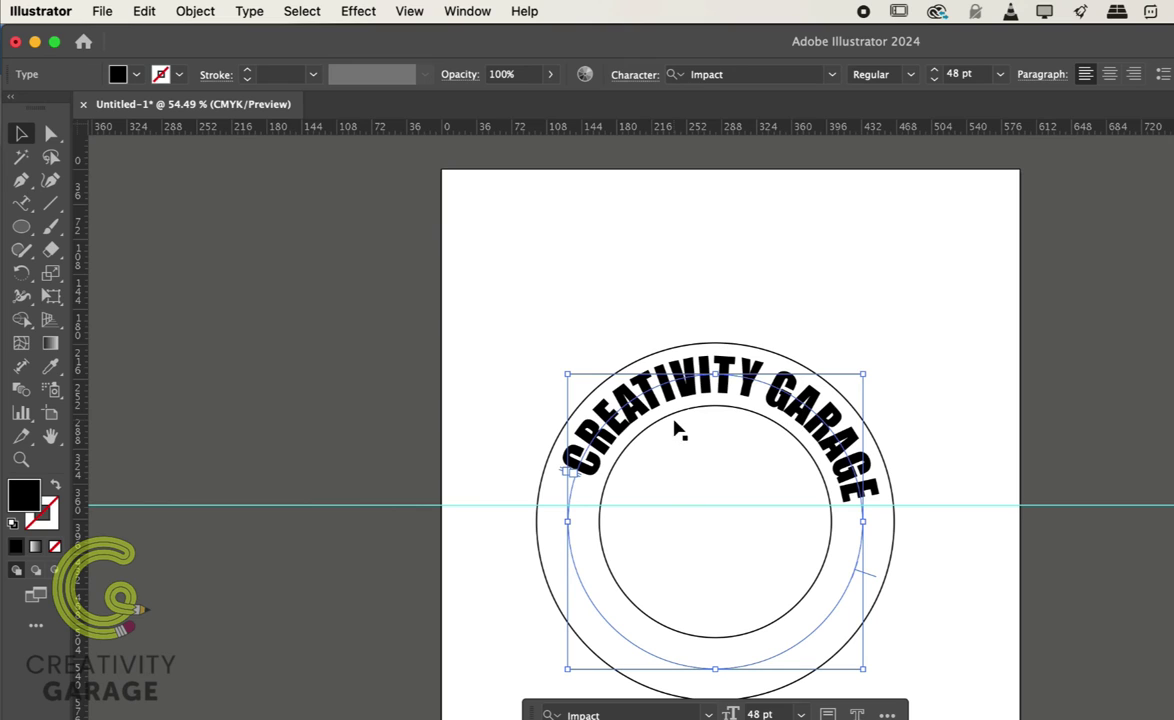
{"action": "left_click_drag", "start_coordinate": [870, 578], "coordinate": [872, 560]}
{"action": "left_click_drag", "start_coordinate": [953, 506], "coordinate": [953, 499]}
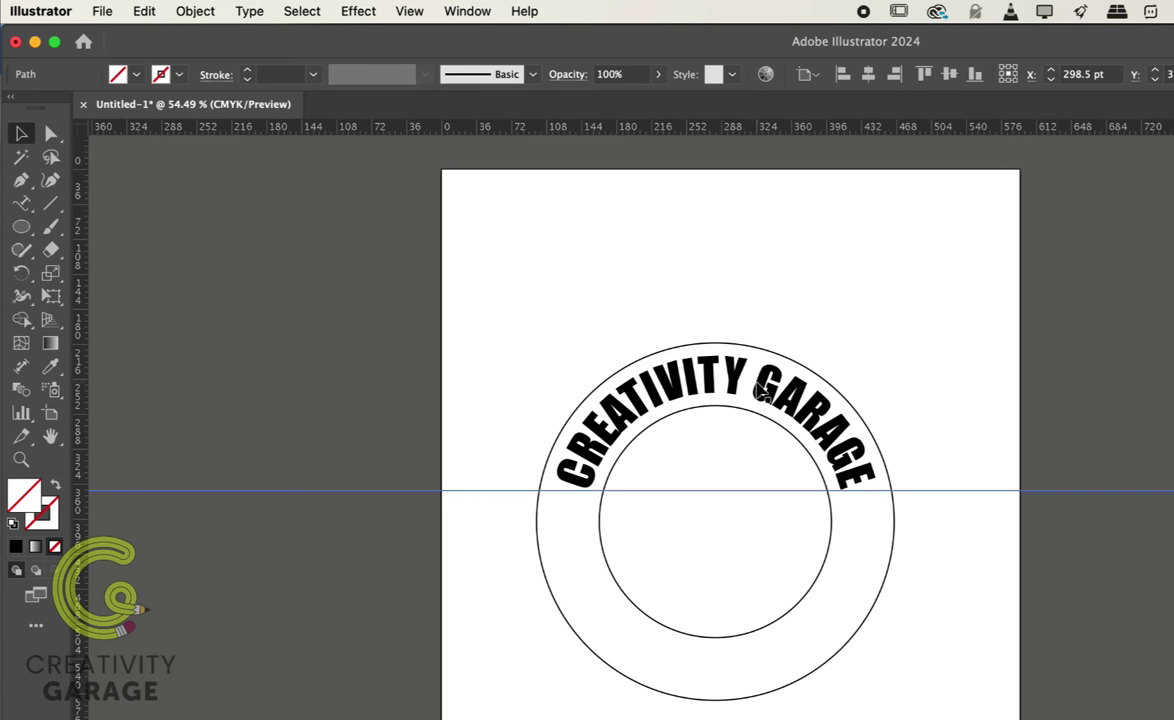
- Copy and paste CREATIVITY GARAGE in place, then swing the copy to the circle's bottom
{"action": "left_click", "coordinate": [757, 393]}
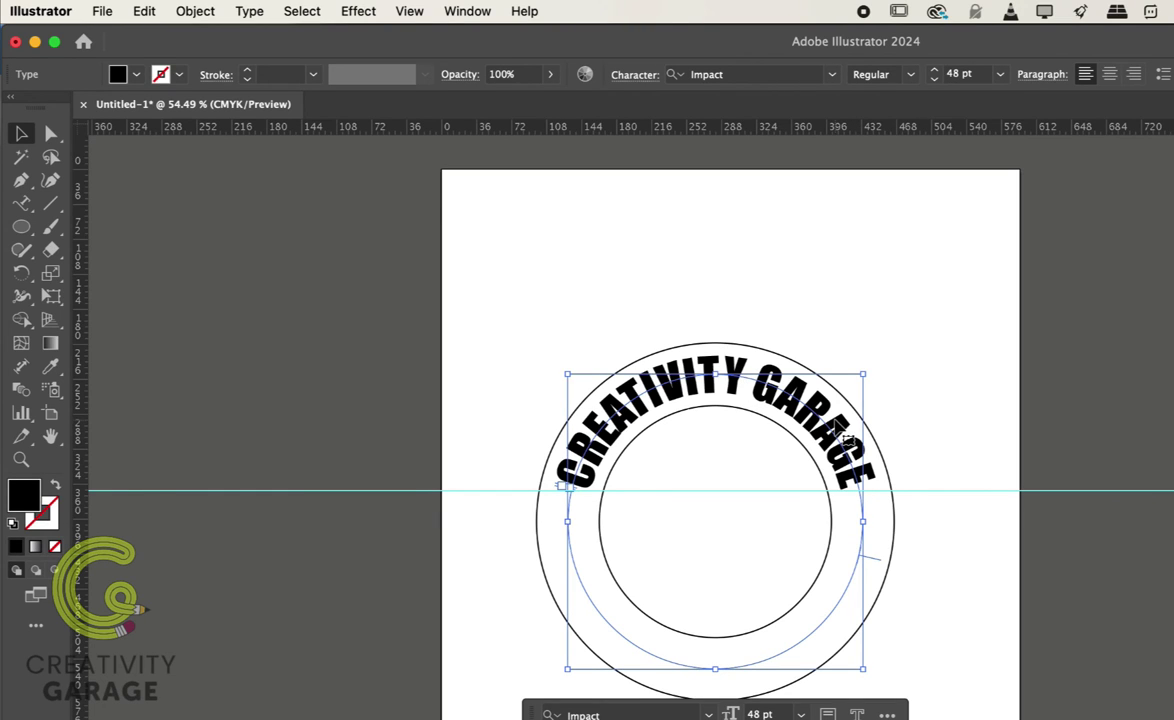
{"action": "left_click", "coordinate": [144, 11]}
{"action": "left_click", "coordinate": [150, 115]}
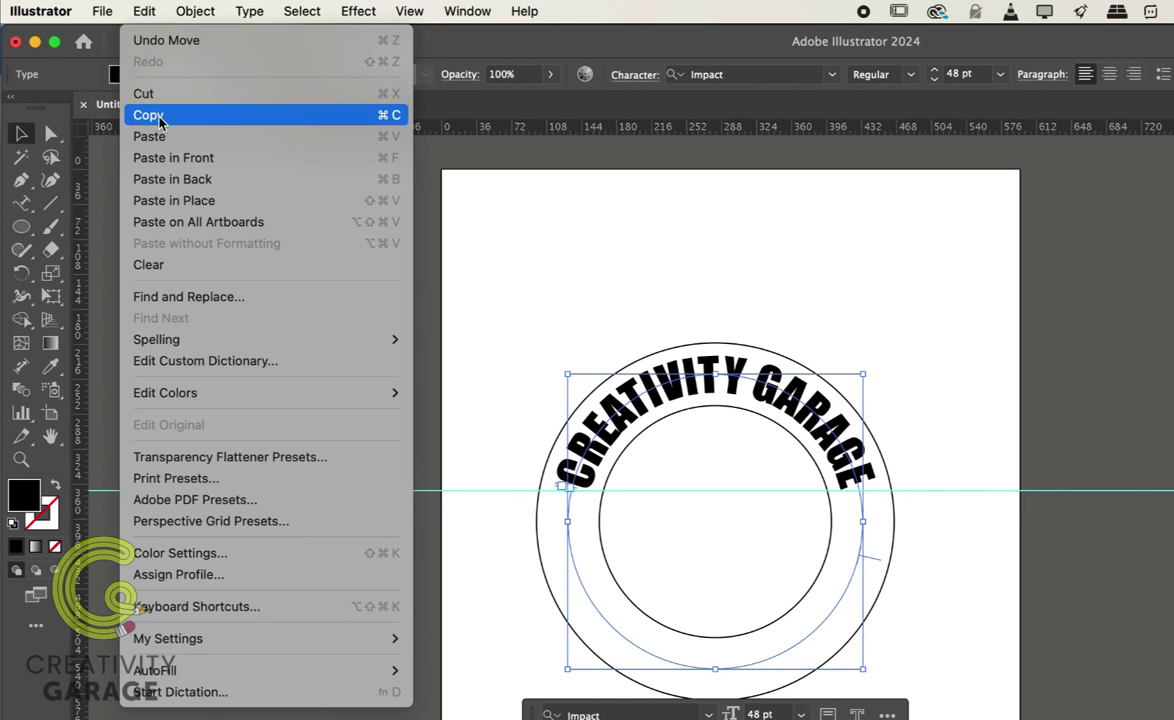
{"action": "left_click", "coordinate": [145, 11]}
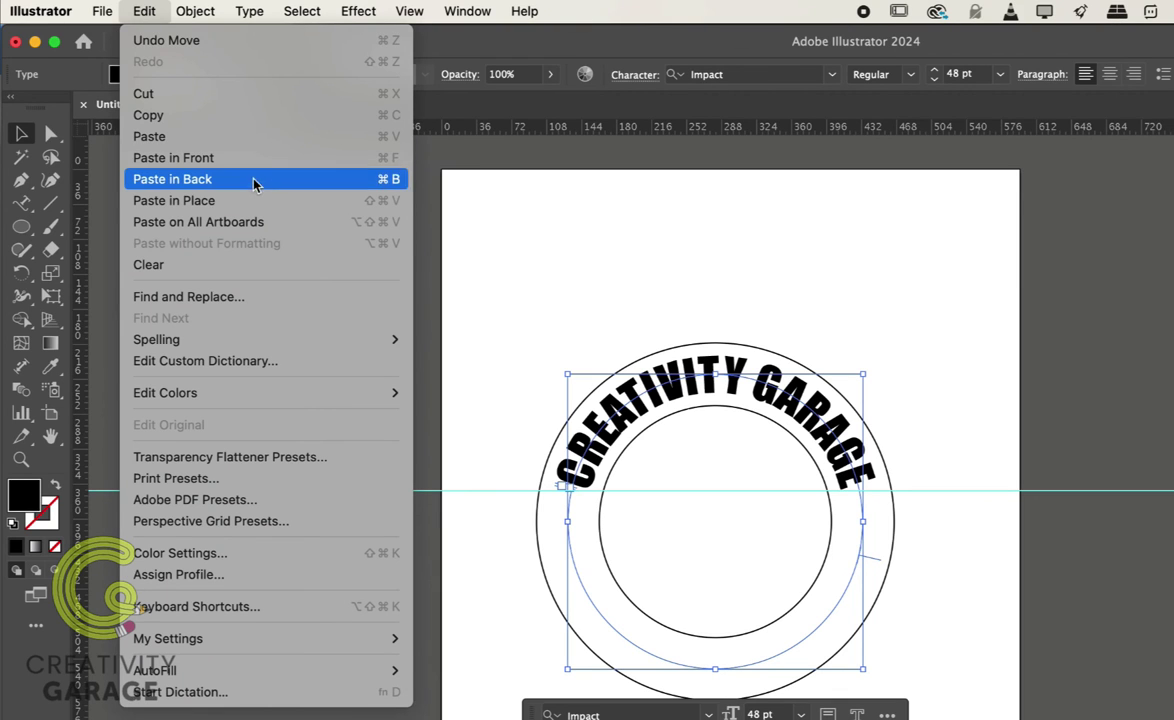
{"action": "left_click", "coordinate": [231, 201]}
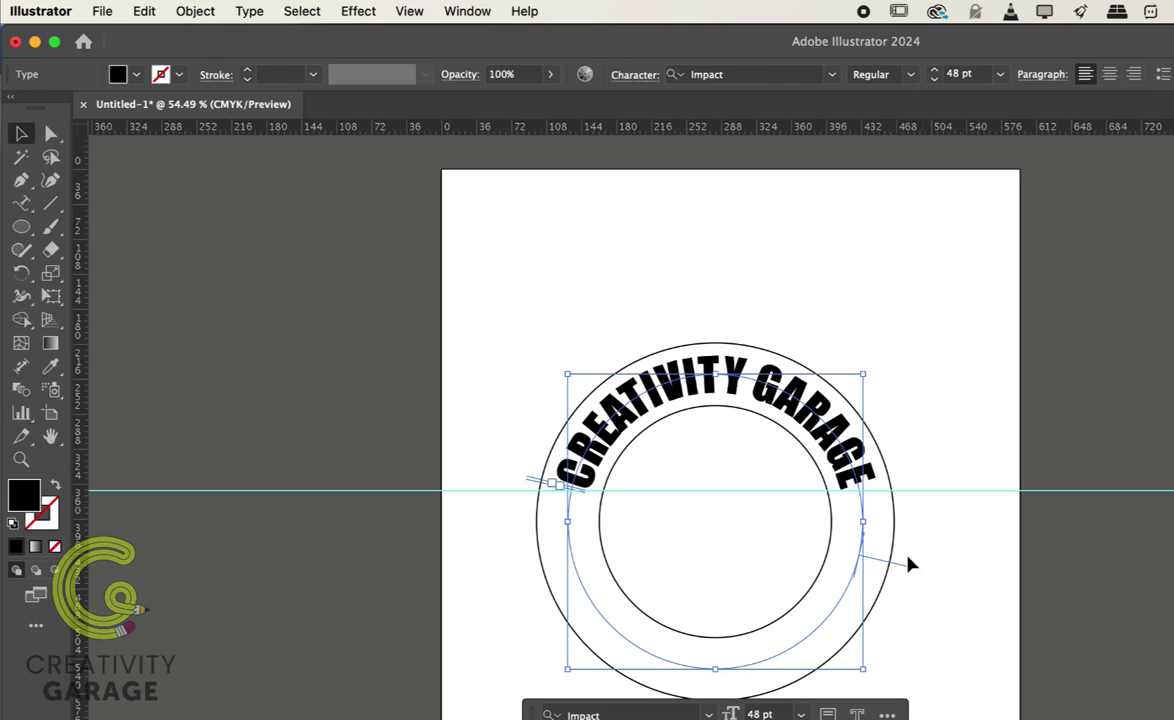
{"action": "left_click_drag", "start_coordinate": [873, 524], "coordinate": [895, 576]}
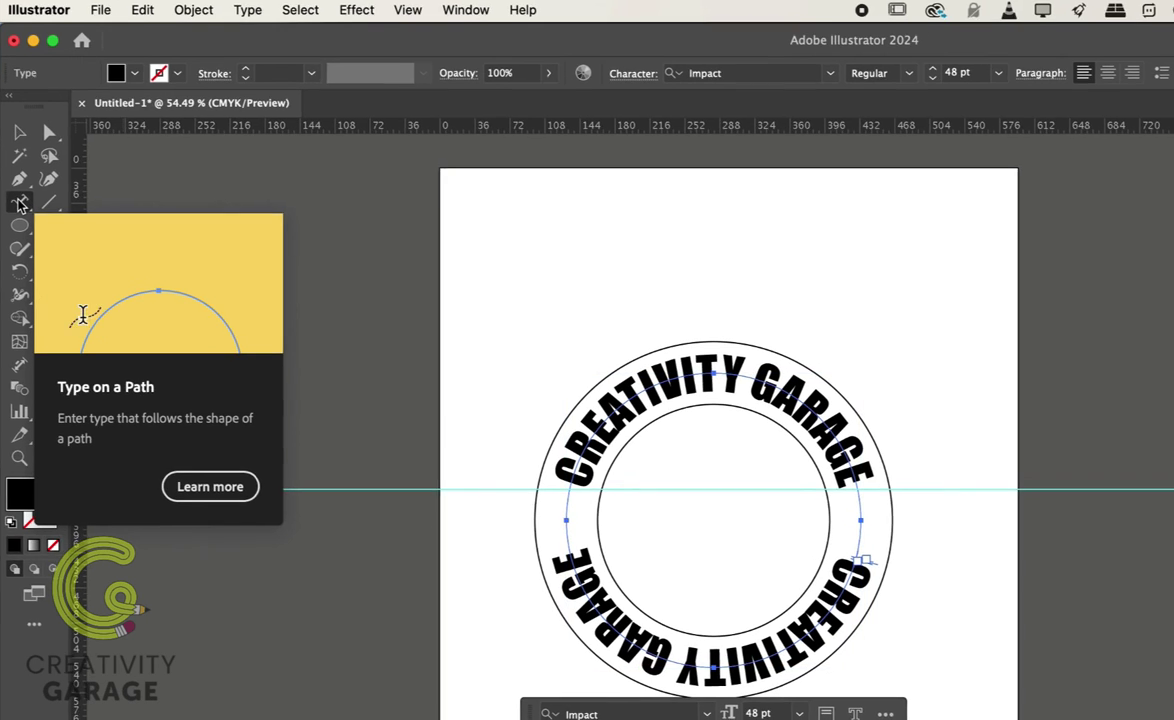
- Turn on Flip in the copy's path text options and move it along the ring's bottom
{"action": "double_click", "coordinate": [22, 202]}
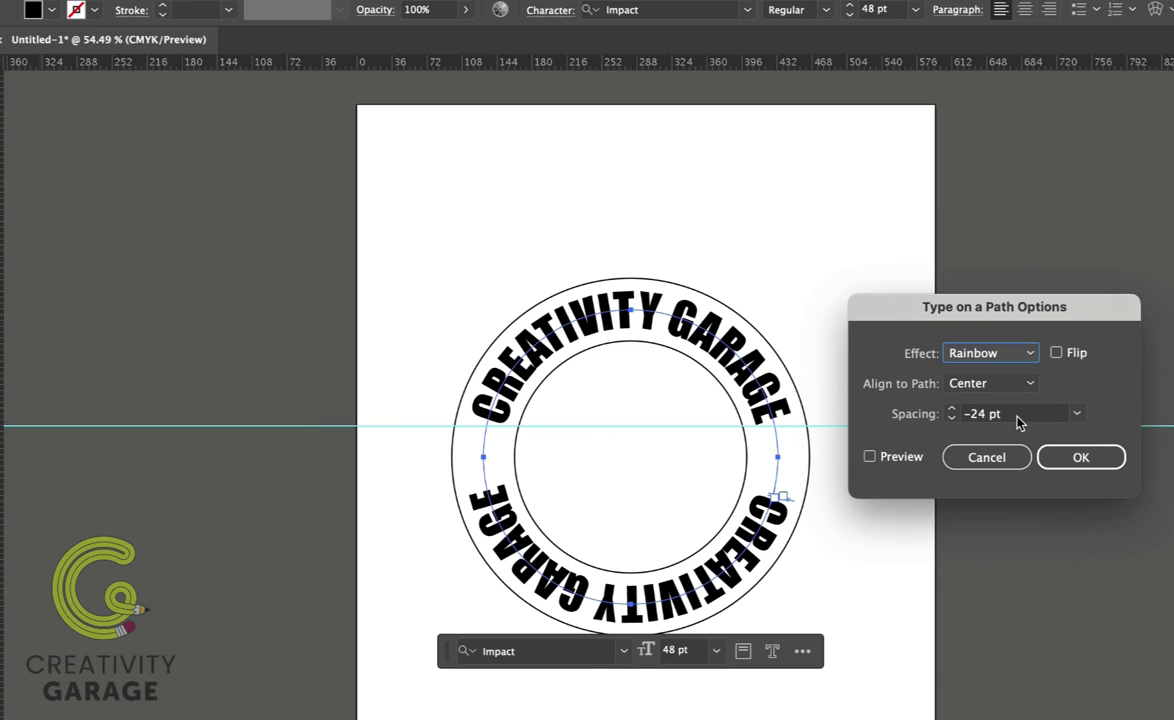
{"action": "left_click", "coordinate": [869, 456]}
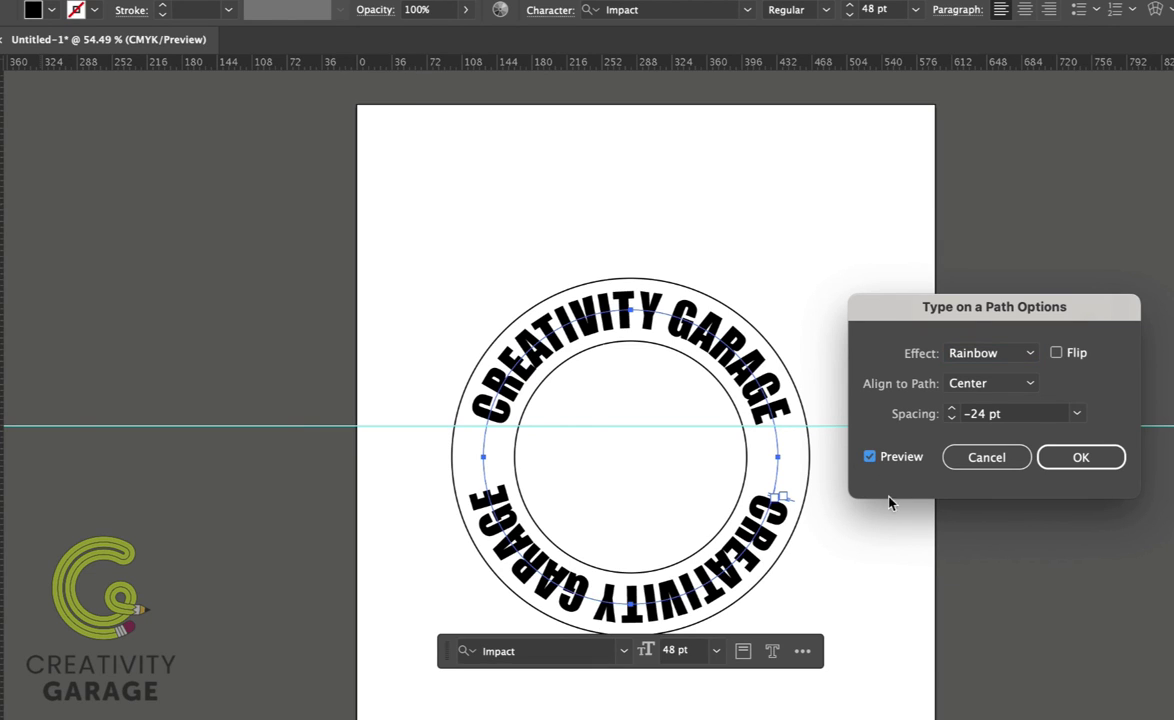
{"action": "left_click", "coordinate": [1057, 354]}
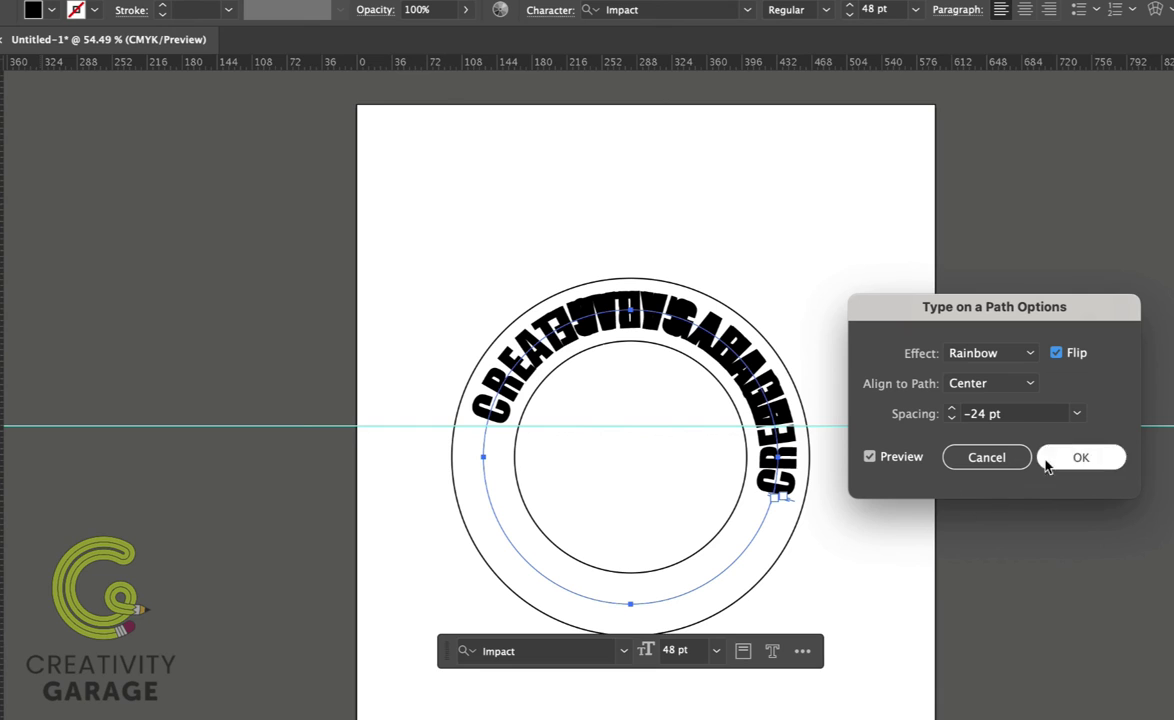
{"action": "left_click", "coordinate": [1075, 457]}
{"action": "left_click_drag", "start_coordinate": [776, 496], "coordinate": [447, 523]}
- Replace the lower curved text with GRAPHIC DESIGNING
{"action": "double_click", "coordinate": [703, 579]}
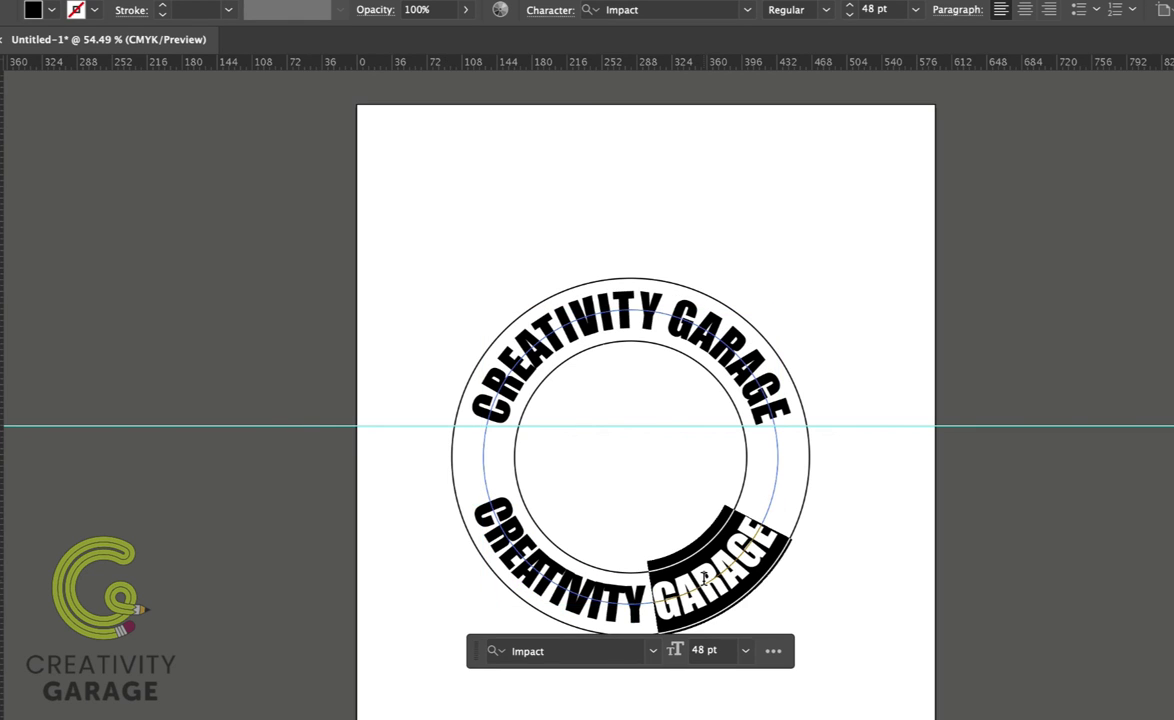
{"action": "key", "text": "super+a"}
{"action": "type", "text": "GRAPHIC DESIGNING"}
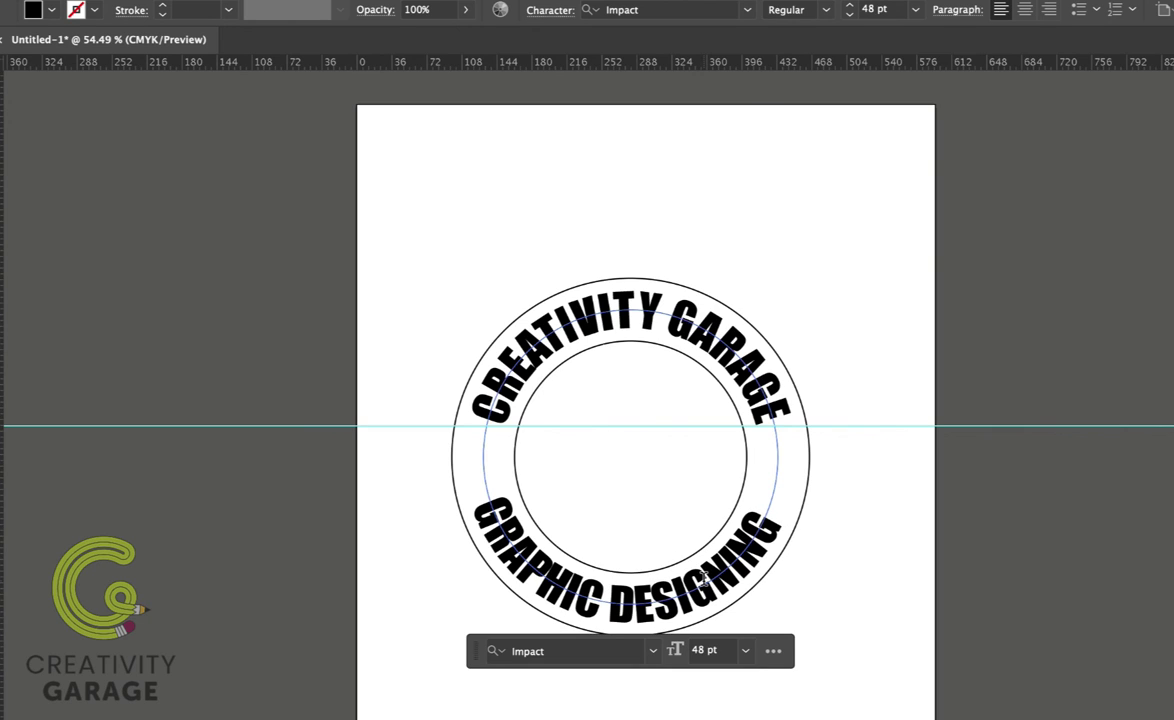
{"action": "key", "text": "Escape"}
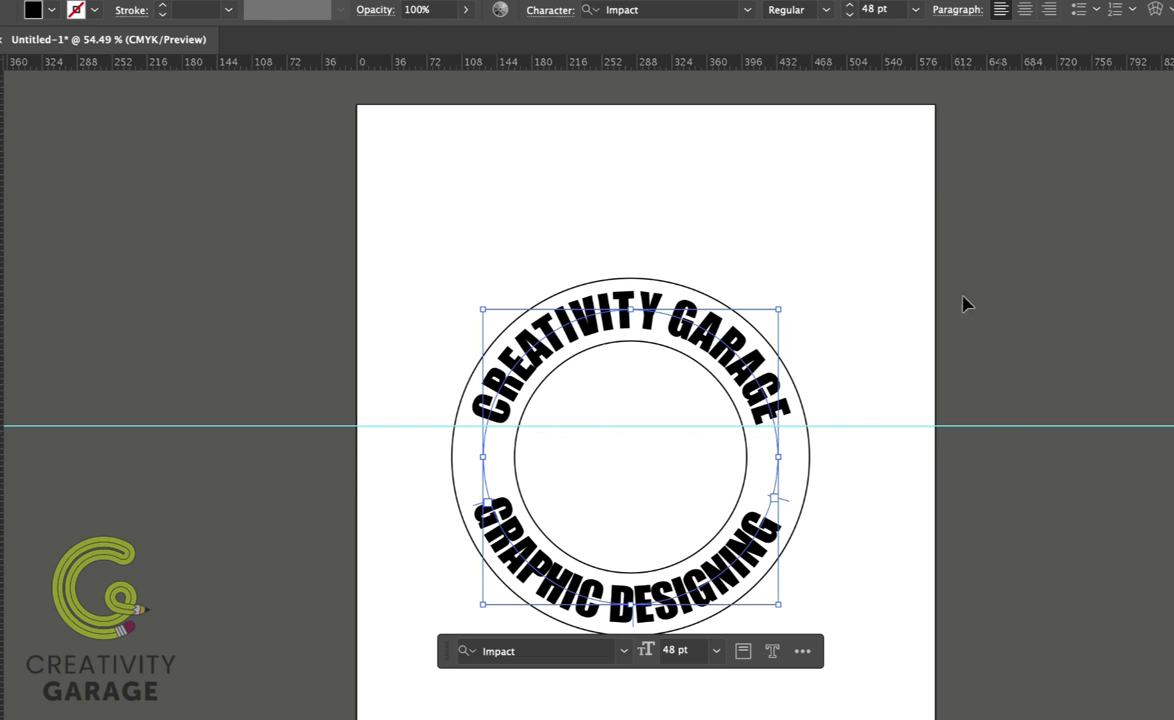
- Add a horizontal guide near the lower text and rotate GRAPHIC DESIGNING level against it
{"action": "left_click_drag", "start_coordinate": [905, 62], "coordinate": [1038, 496]}
{"action": "left_click", "coordinate": [768, 543]}
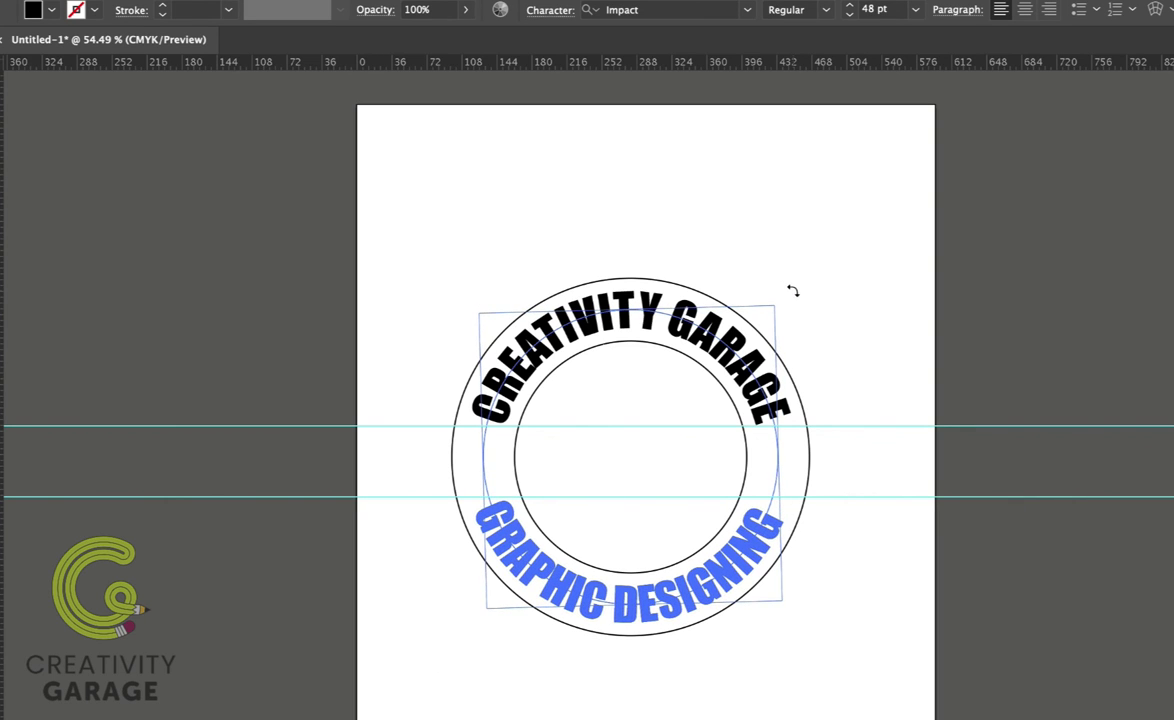
{"action": "left_click", "coordinate": [940, 510]}
{"action": "left_click_drag", "start_coordinate": [938, 510], "coordinate": [938, 505]}
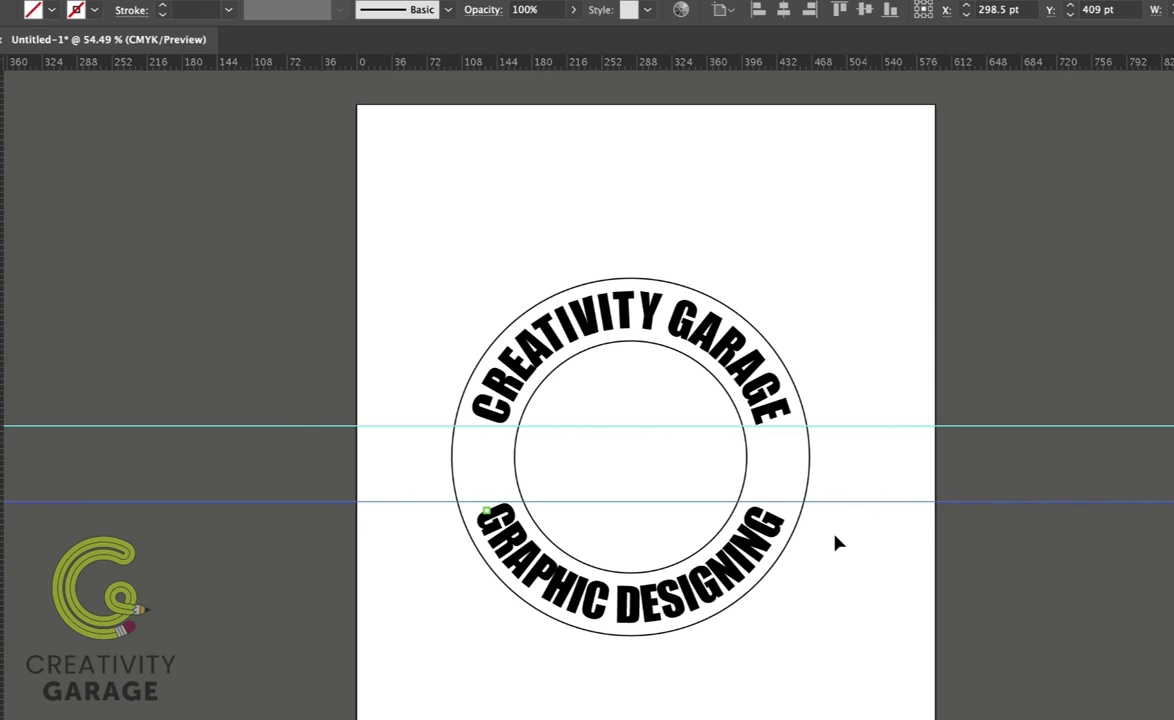
{"action": "left_click", "coordinate": [760, 550]}
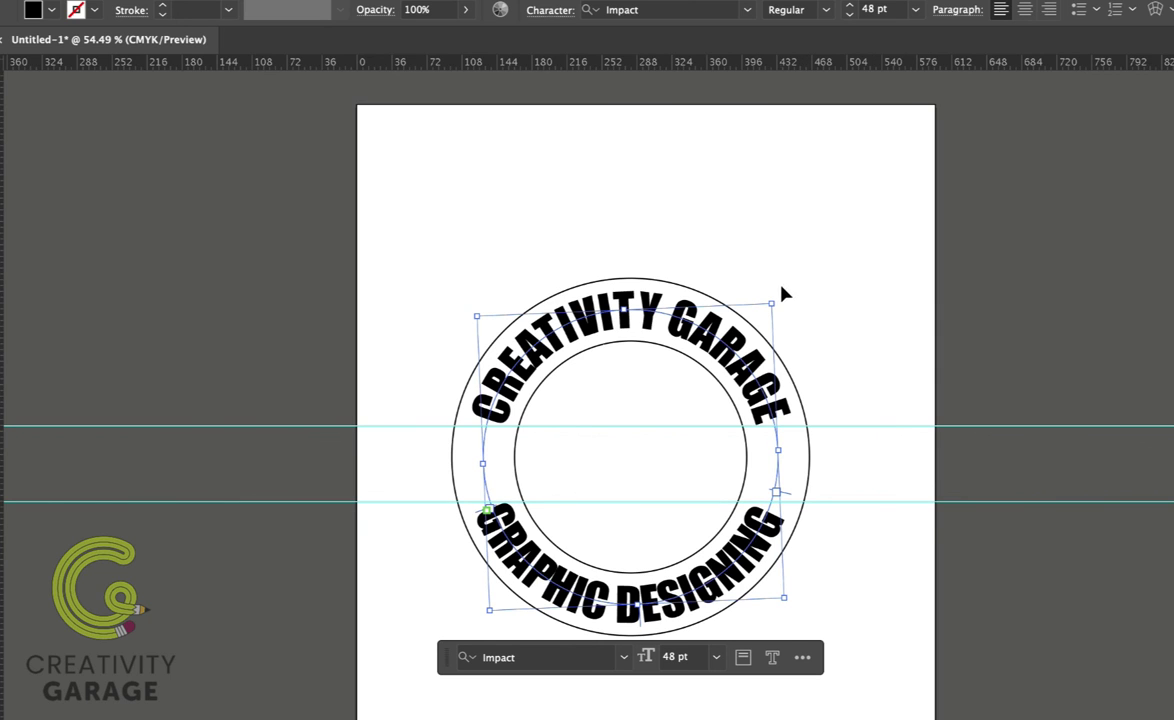
{"action": "left_click_drag", "start_coordinate": [778, 292], "coordinate": [779, 301]}
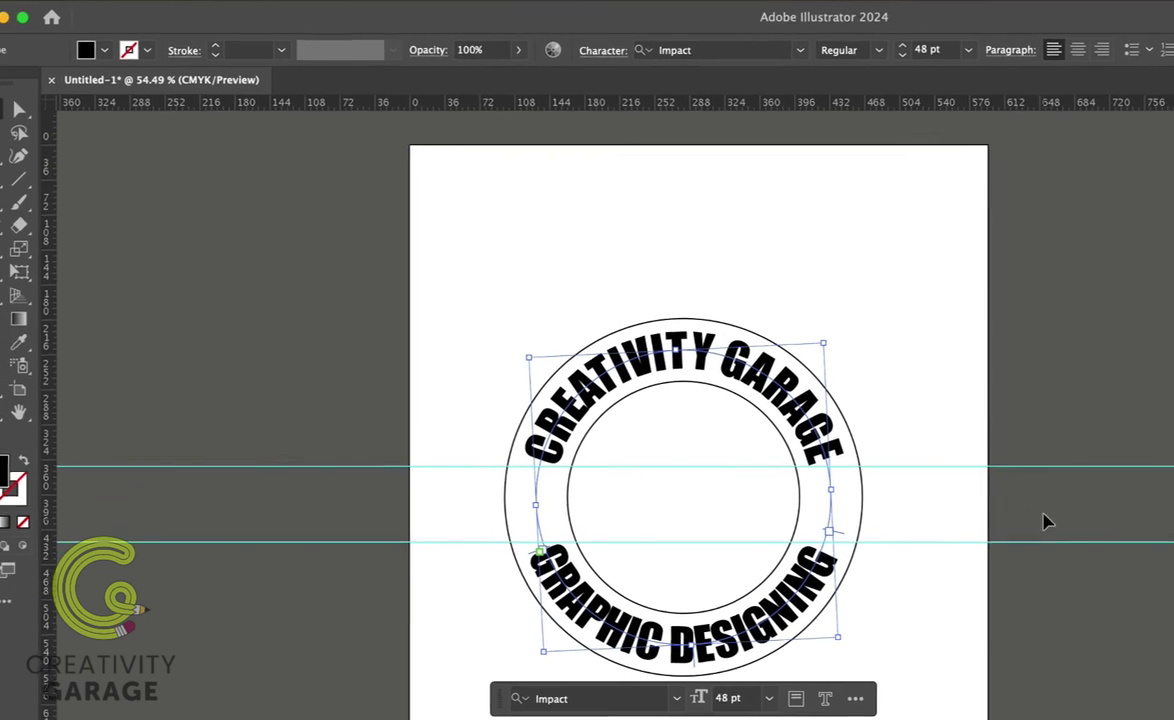
{"action": "left_click", "coordinate": [992, 494]}
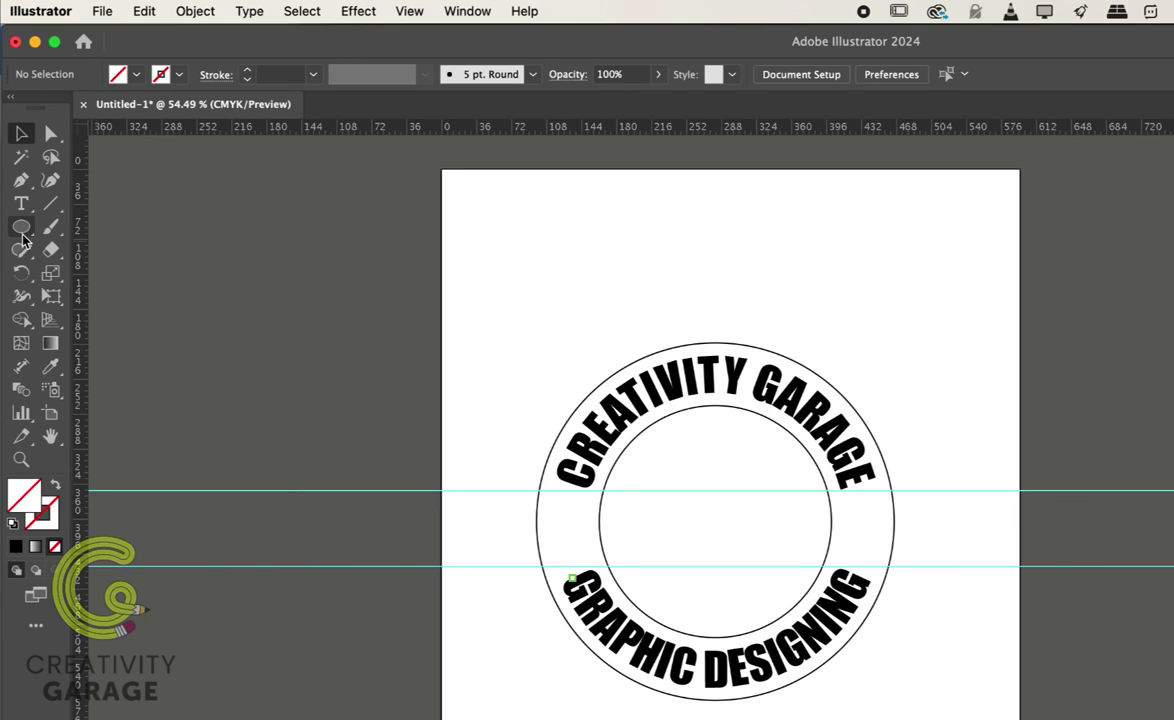
- Draw a small circle beside the badge and fill it with black
{"action": "left_click", "coordinate": [23, 229]}
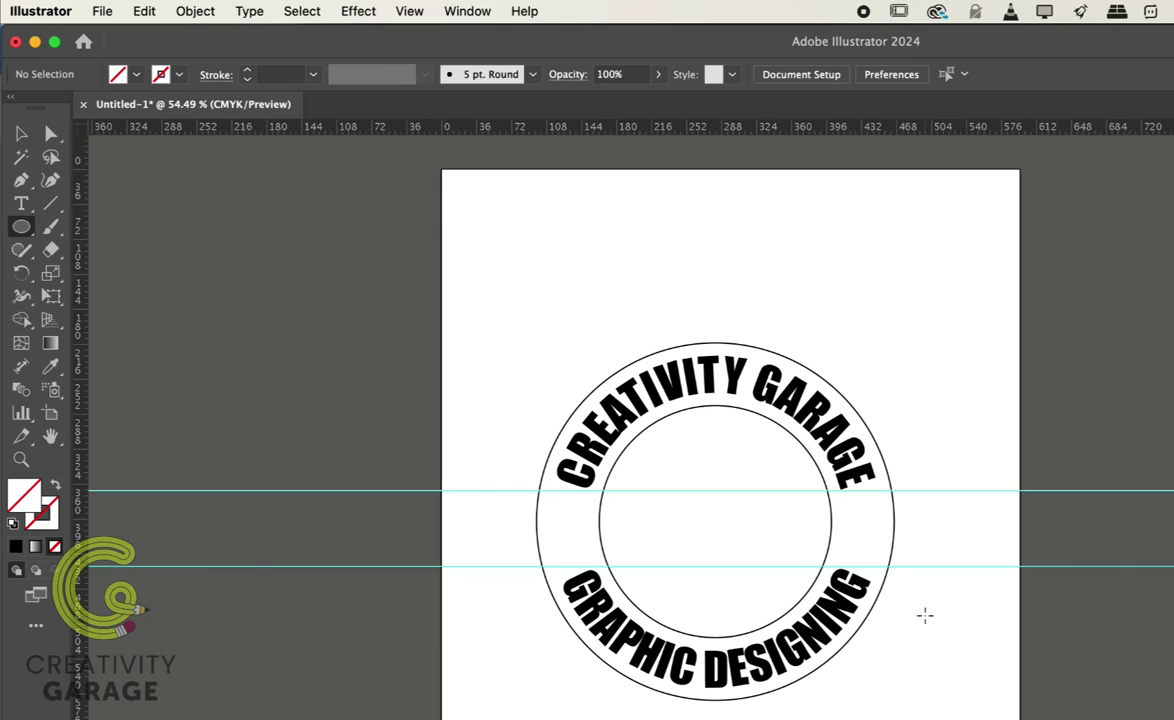
{"action": "left_click_drag", "start_coordinate": [925, 616], "coordinate": [941, 617]}
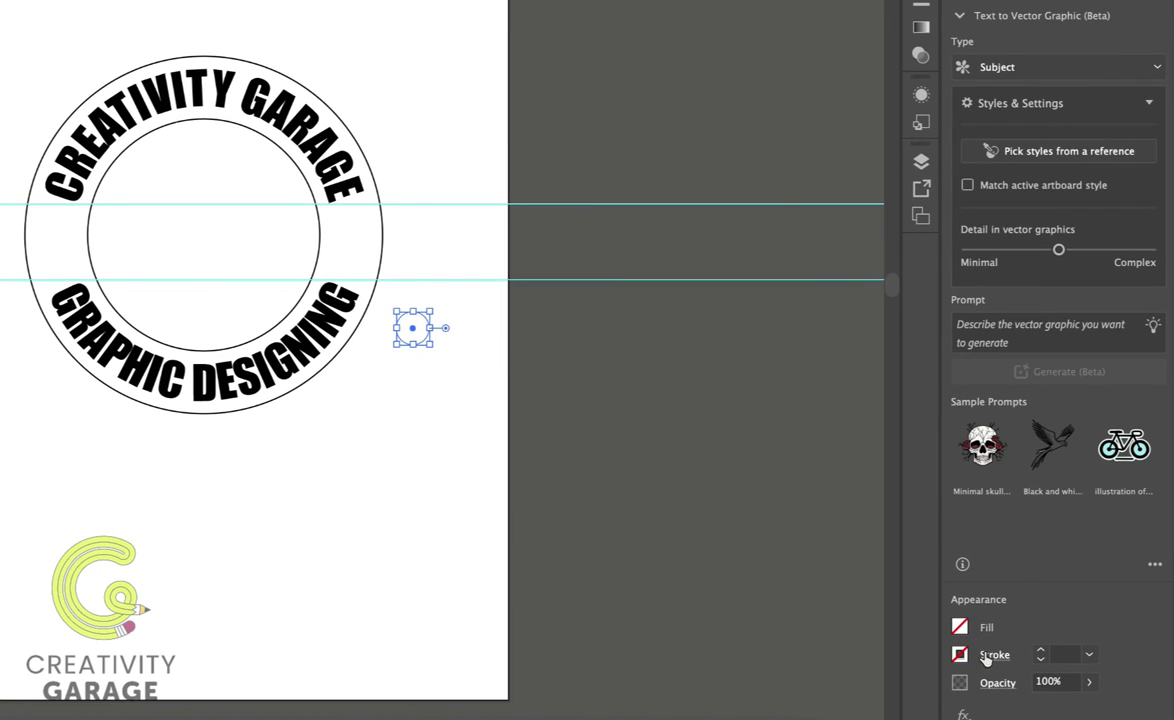
{"action": "left_click", "coordinate": [978, 637]}
{"action": "left_click", "coordinate": [789, 447]}
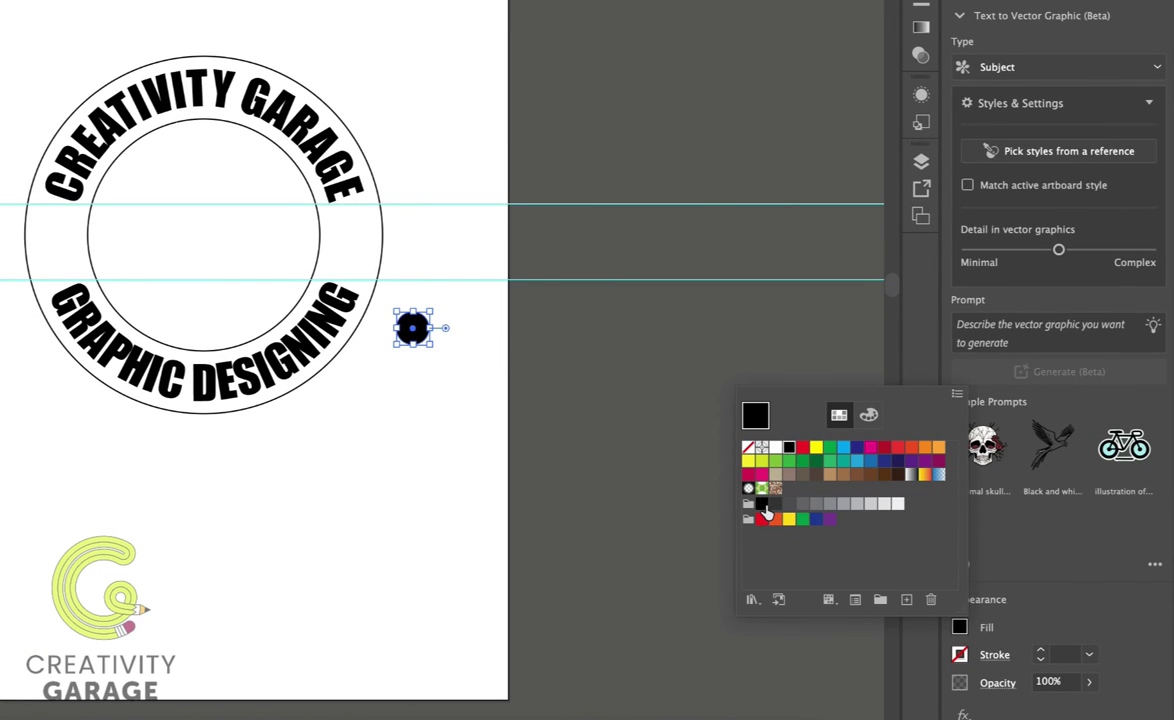
{"action": "key", "text": "Escape"}
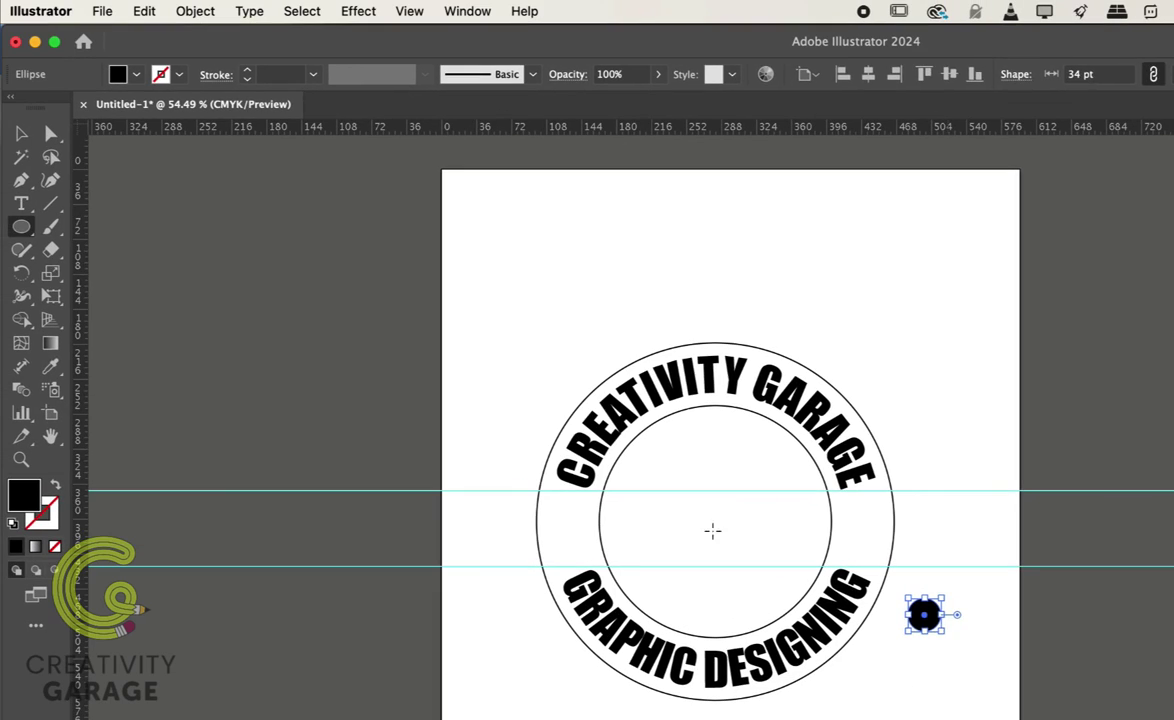
{"action": "key", "text": "super+shift+a"}
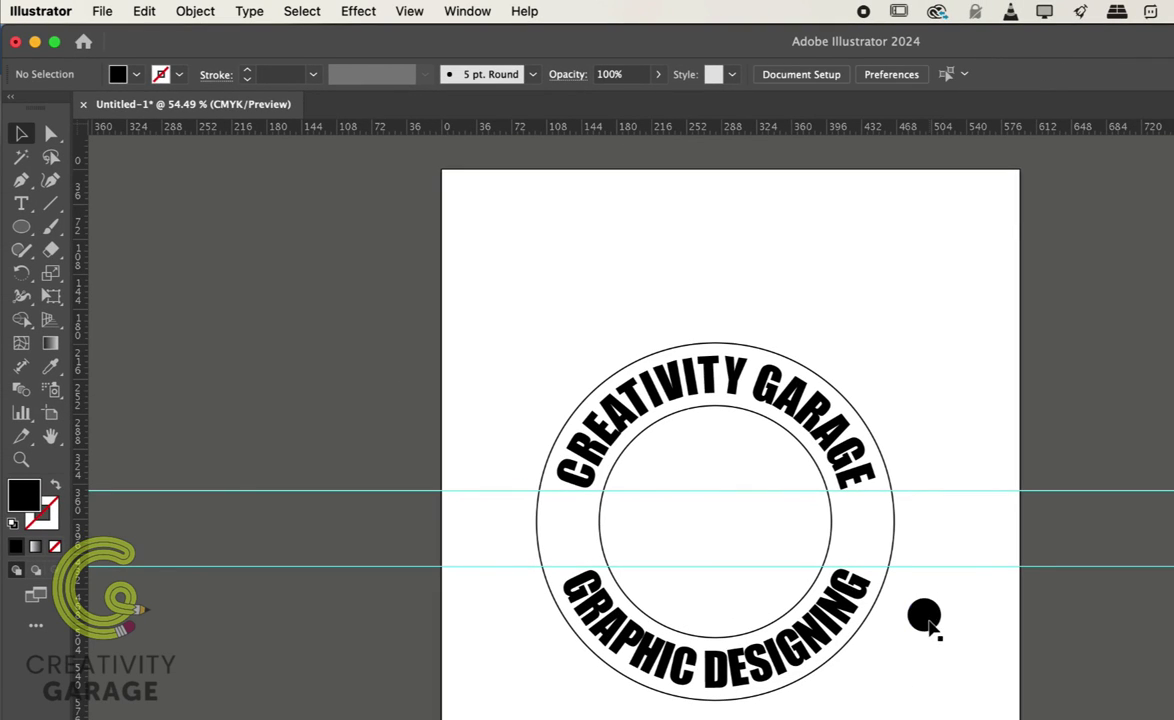
- Place the dot in the left gap between the arcs and a copy in the right gap
{"action": "left_click_drag", "start_coordinate": [930, 620], "coordinate": [572, 533]}
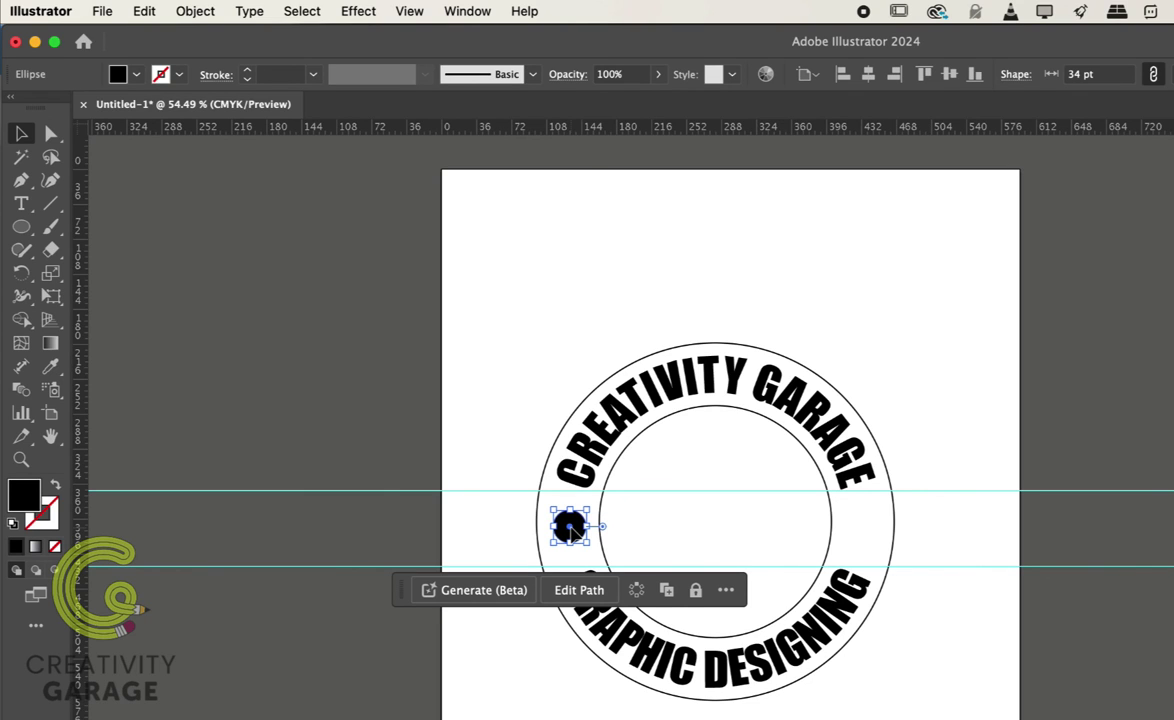
{"action": "left_click_drag", "start_coordinate": [570, 532], "coordinate": [862, 537]}
{"action": "key", "text": "super+shift+a"}
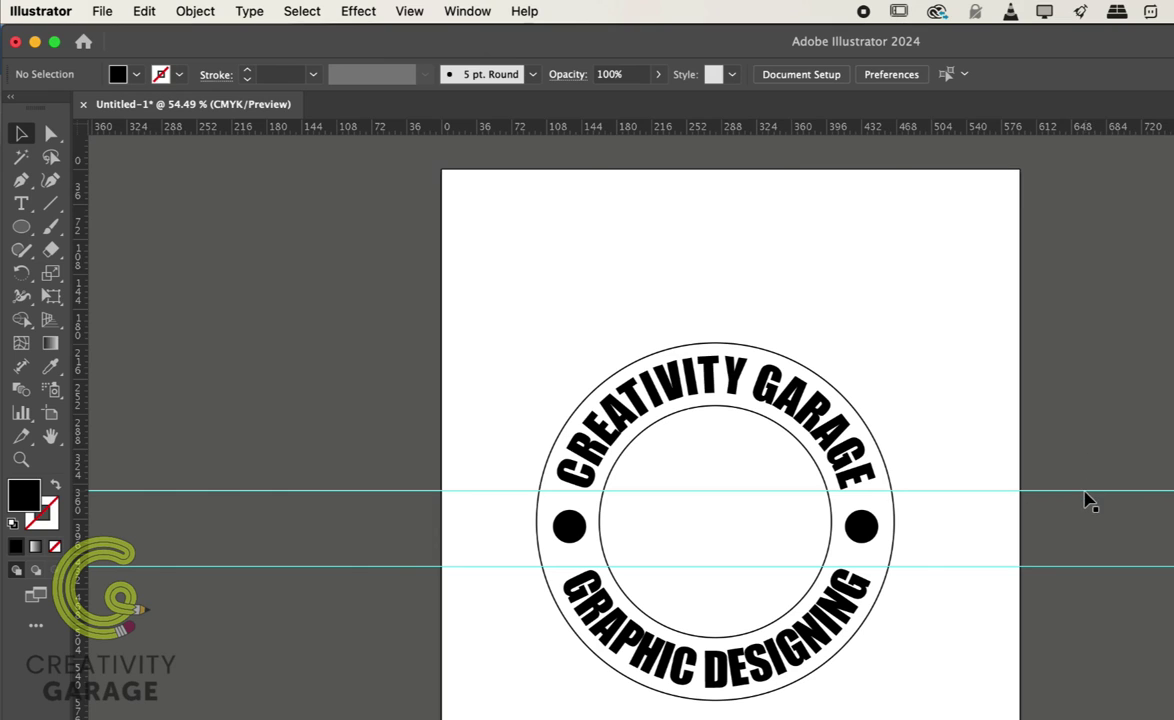
- Delete the upper and lower guides
{"action": "left_click", "coordinate": [1085, 491]}
{"action": "key", "text": "Delete"}
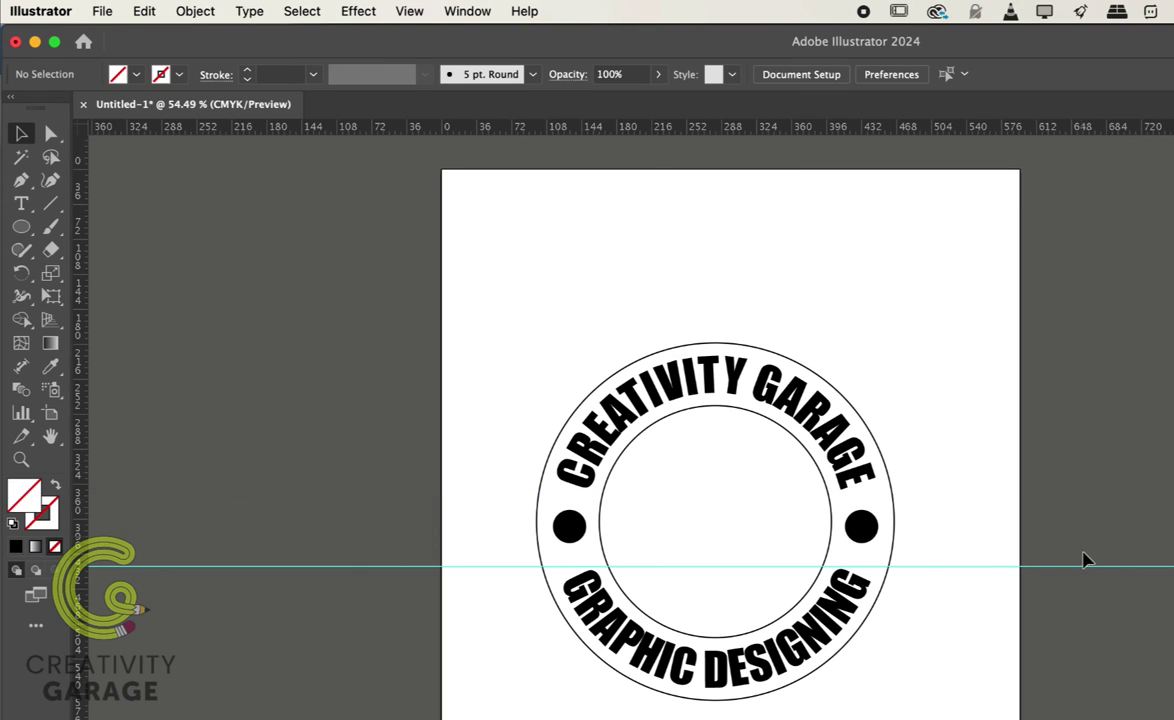
{"action": "left_click", "coordinate": [1081, 568]}
{"action": "key", "text": "Delete"}
- Set the inner and outer circles to a 3 pt stroke weight
{"action": "left_click", "coordinate": [841, 553]}
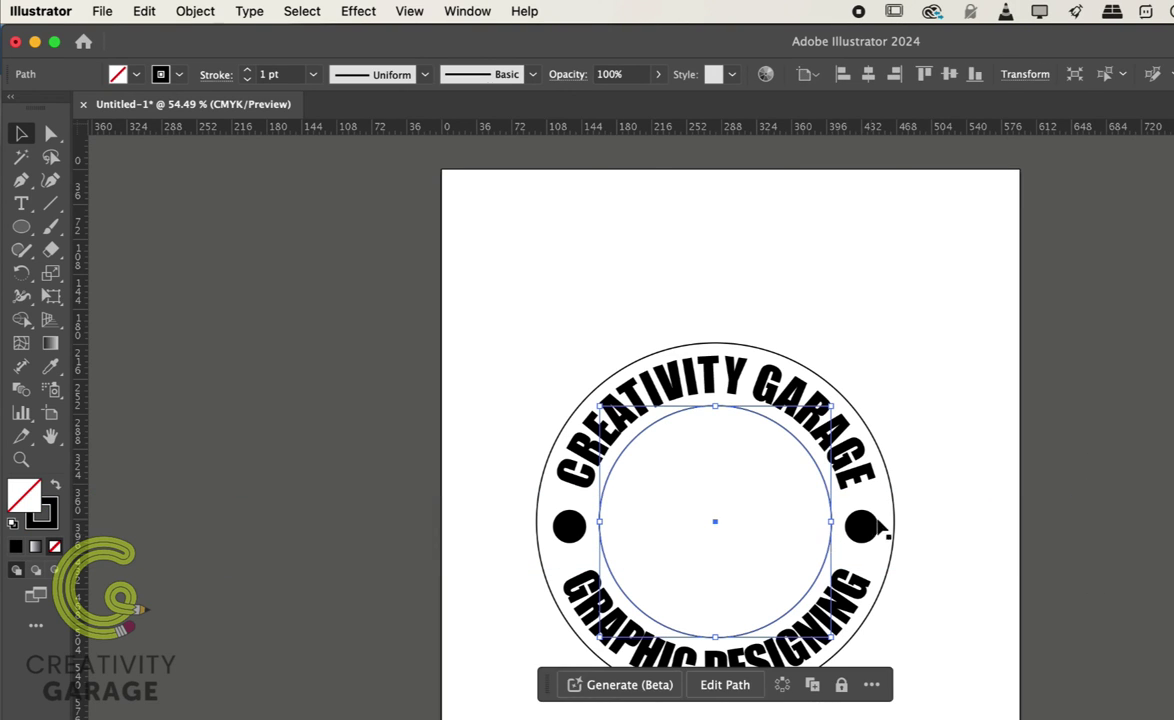
{"action": "left_click", "coordinate": [895, 521]}
{"action": "left_click", "coordinate": [313, 74]}
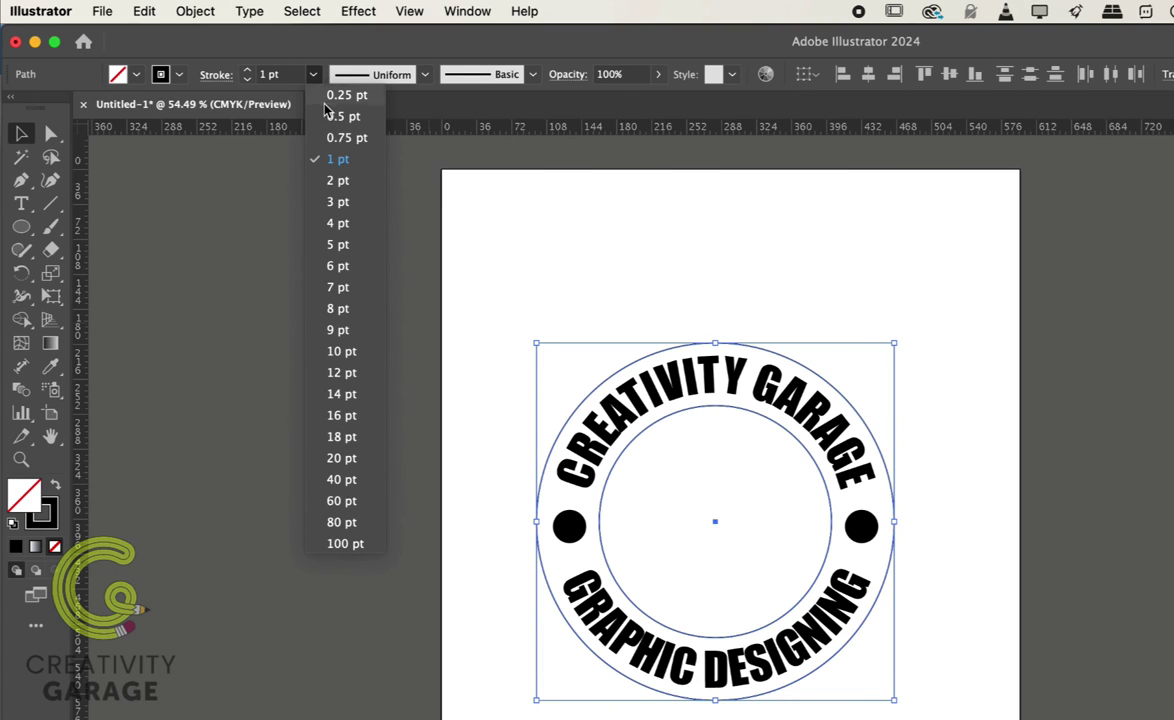
{"action": "left_click", "coordinate": [340, 202]}
{"action": "left_click", "coordinate": [1095, 533]}
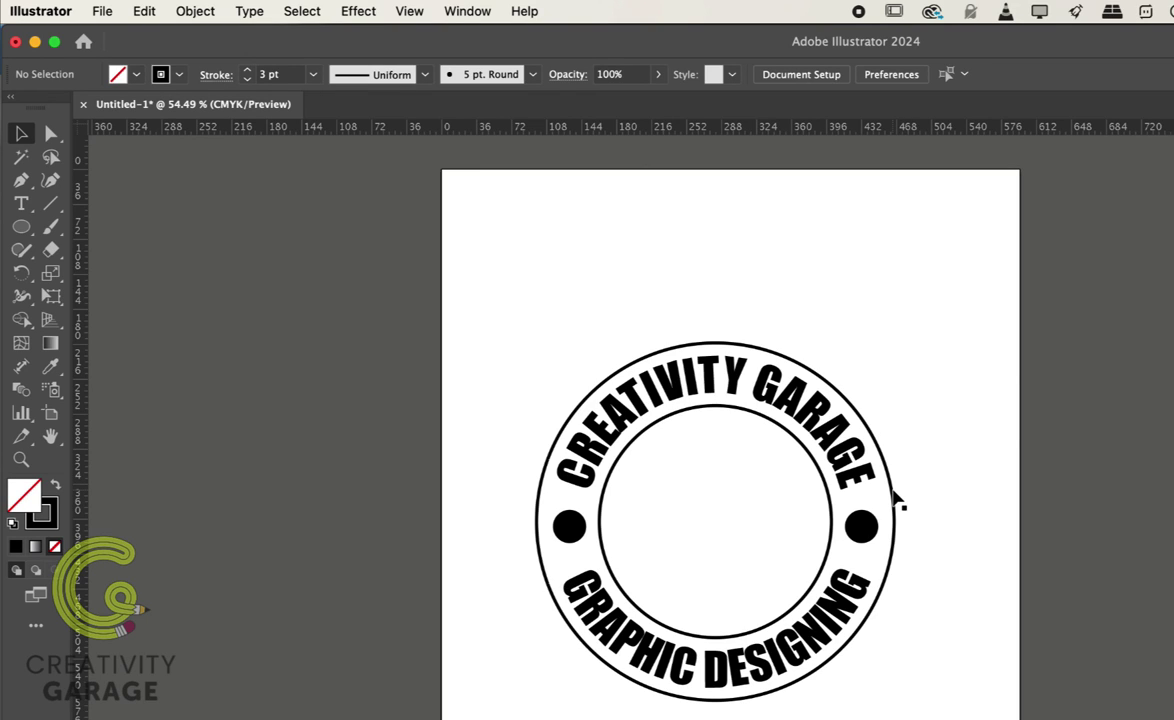
{"action": "left_click", "coordinate": [895, 500]}
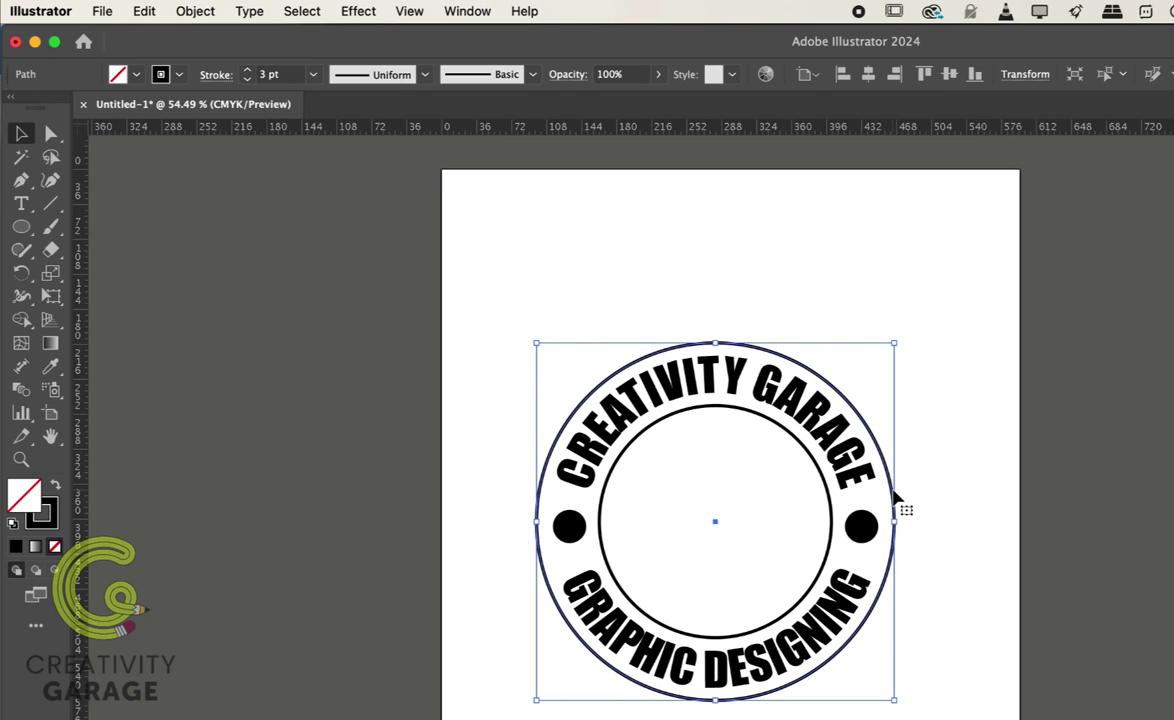
- Apply Zig Zag to the outer circle: 1 pt size, 35 ridges per segment, corner points
{"action": "left_click", "coordinate": [358, 11]}
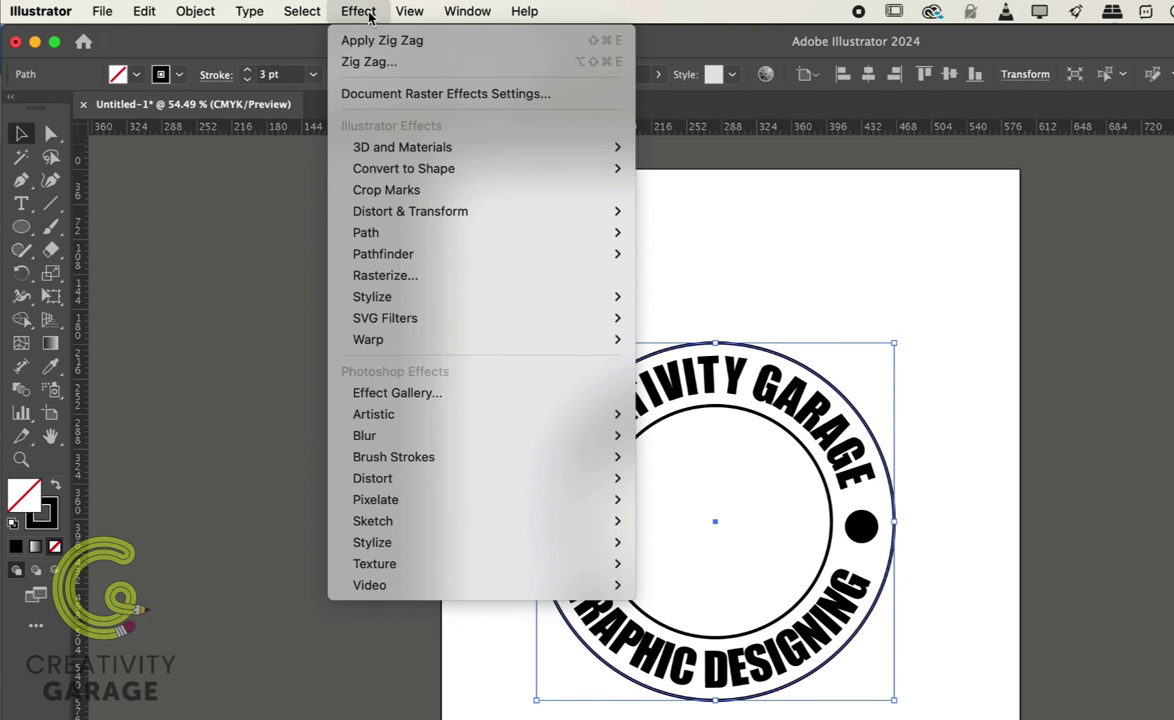
{"action": "mouse_move", "coordinate": [445, 211]}
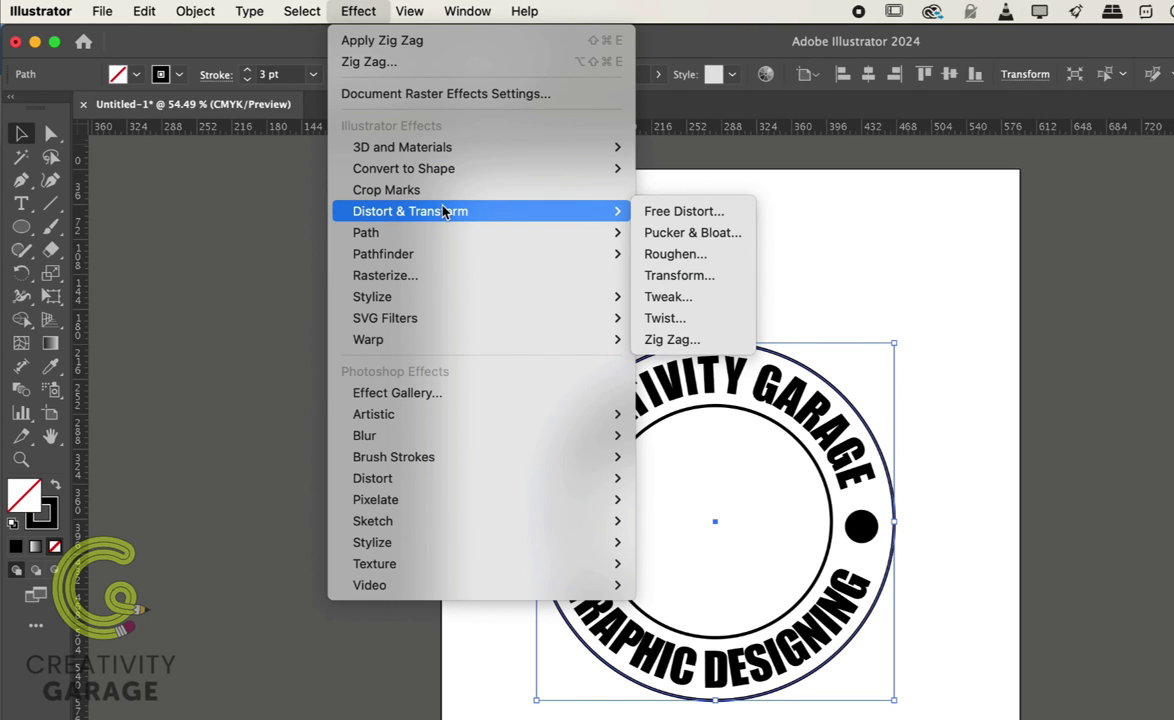
{"action": "left_click", "coordinate": [672, 340]}
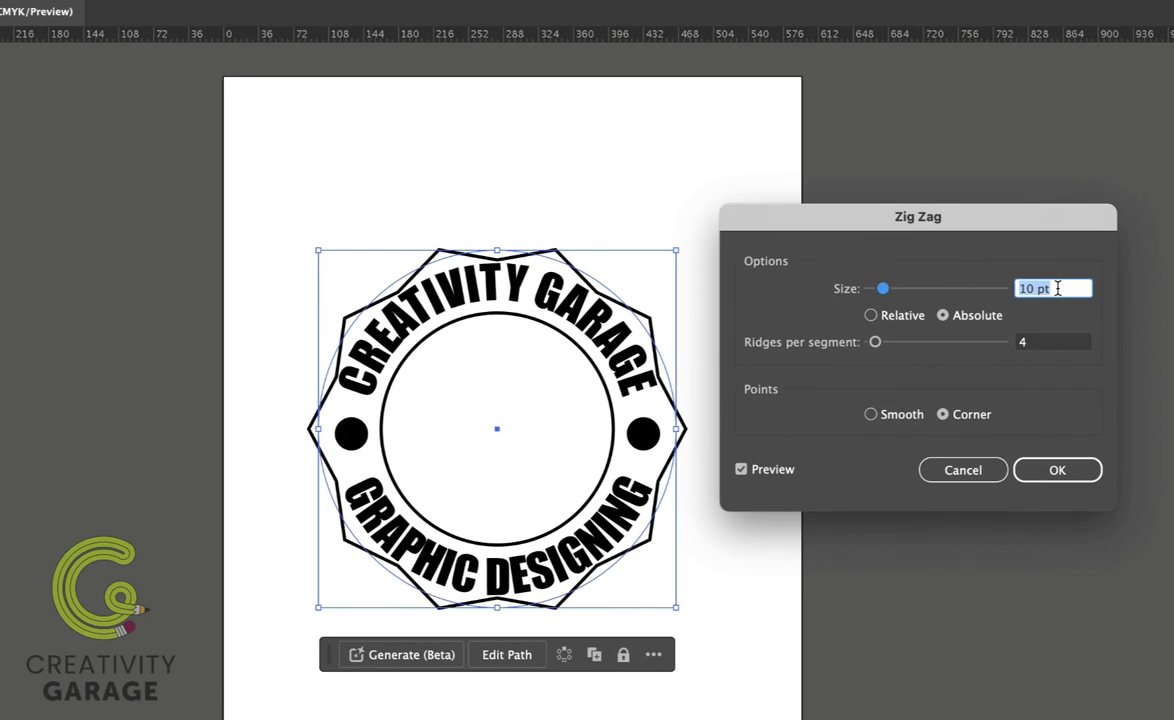
{"action": "type", "text": "1"}
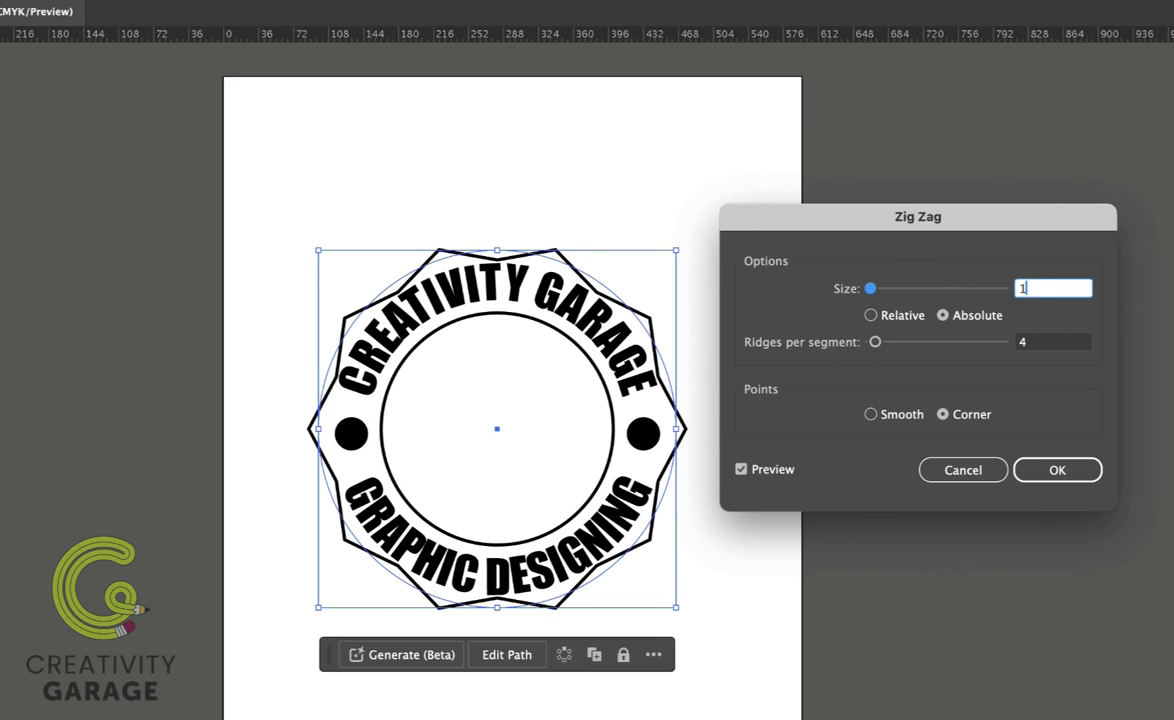
{"action": "key", "text": "Tab"}
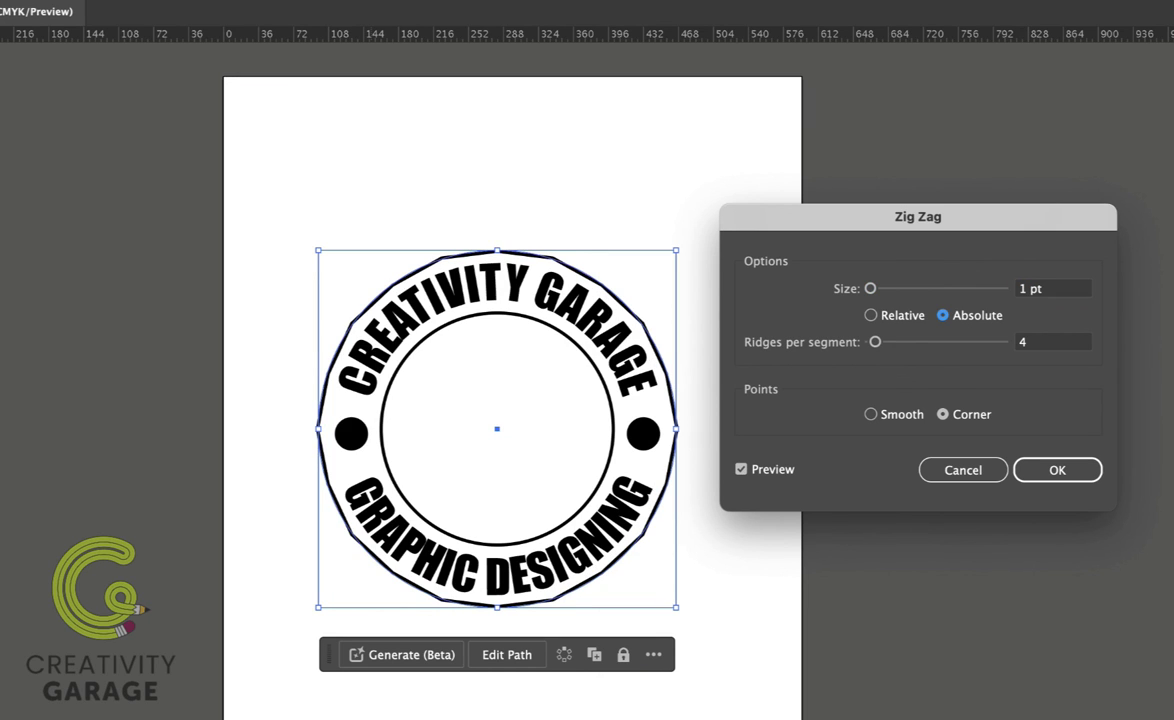
{"action": "left_click", "coordinate": [1064, 342]}
{"action": "type", "text": "35"}
{"action": "key", "text": "Tab"}
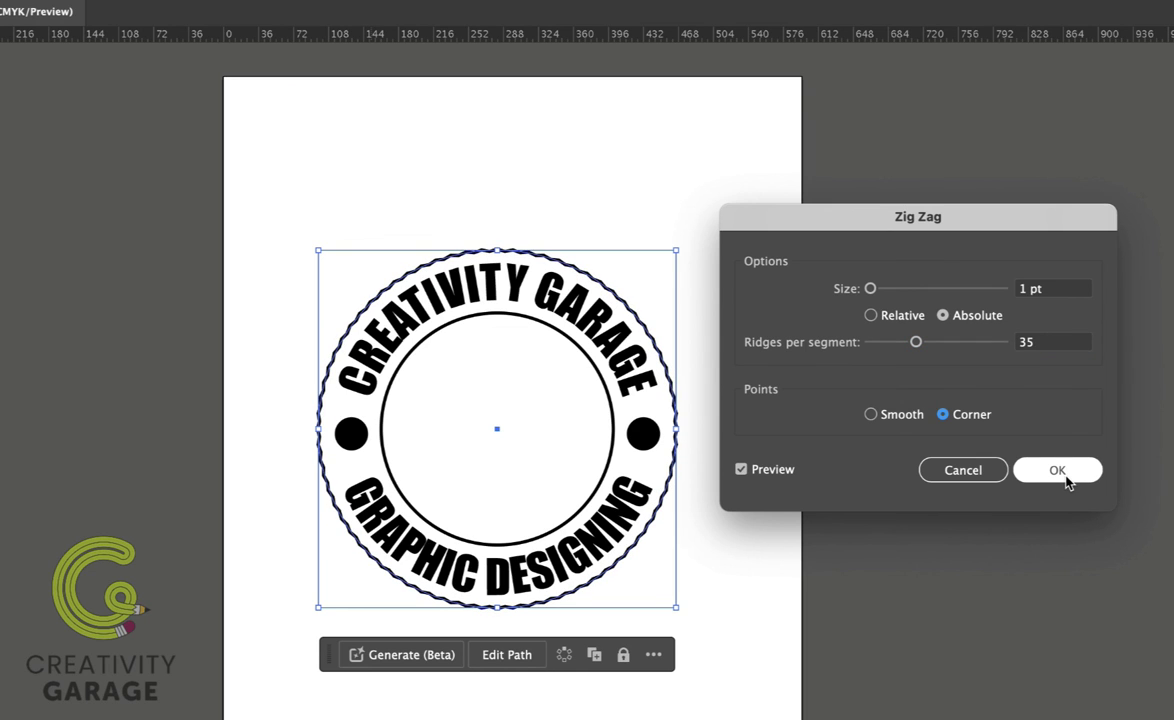
{"action": "left_click", "coordinate": [1057, 470]}
{"action": "left_click", "coordinate": [849, 487]}
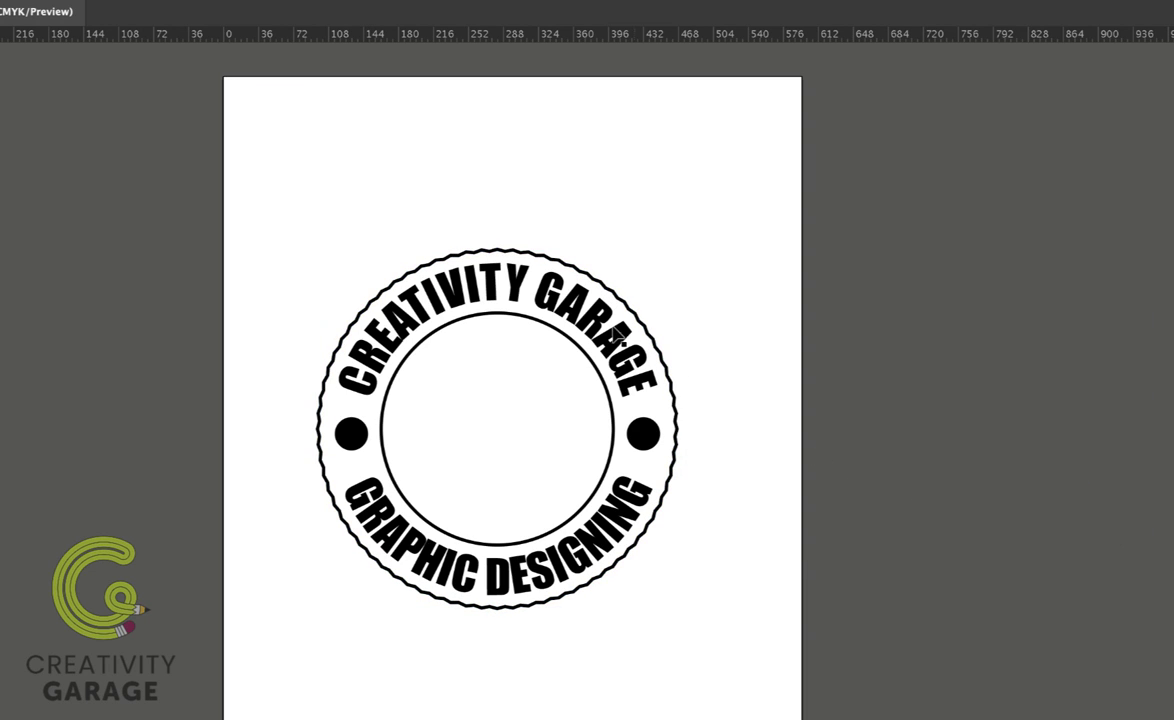